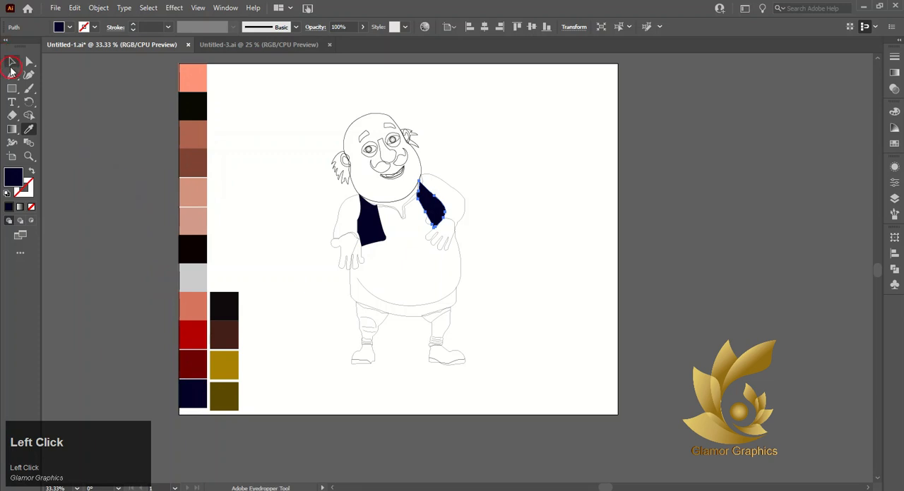
Step: Fill the large kurta outline on the body with the bright red palette colour using the Eyedropper tool
click(462, 219)
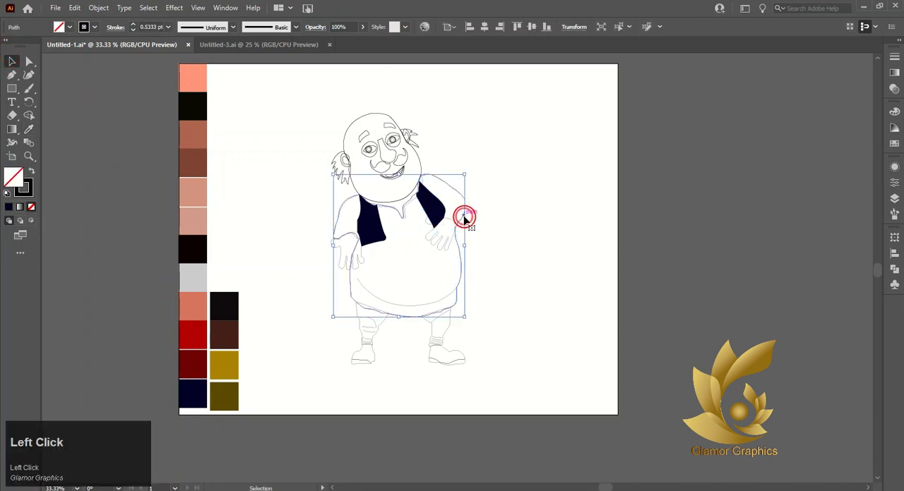
click(28, 129)
click(194, 330)
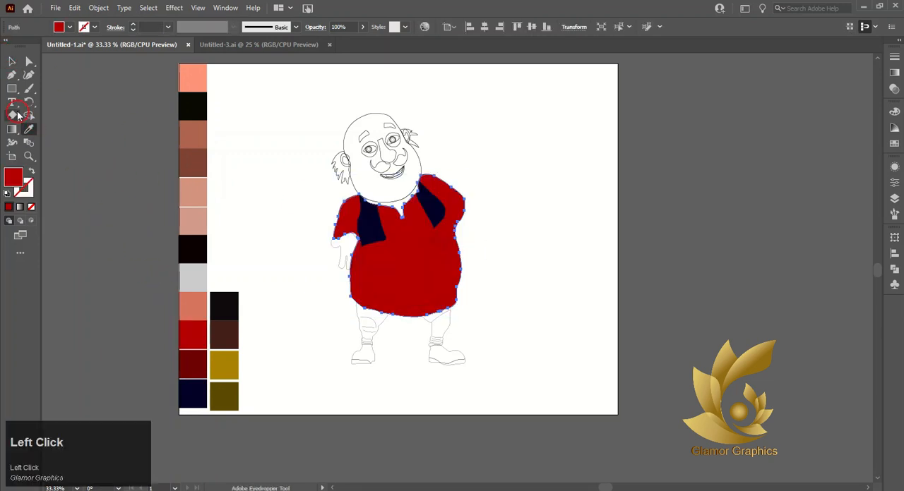
click(12, 61)
click(146, 142)
Step: Fill the neck shape under the chin with the darker coral skin colour sampled from the palette
click(402, 197)
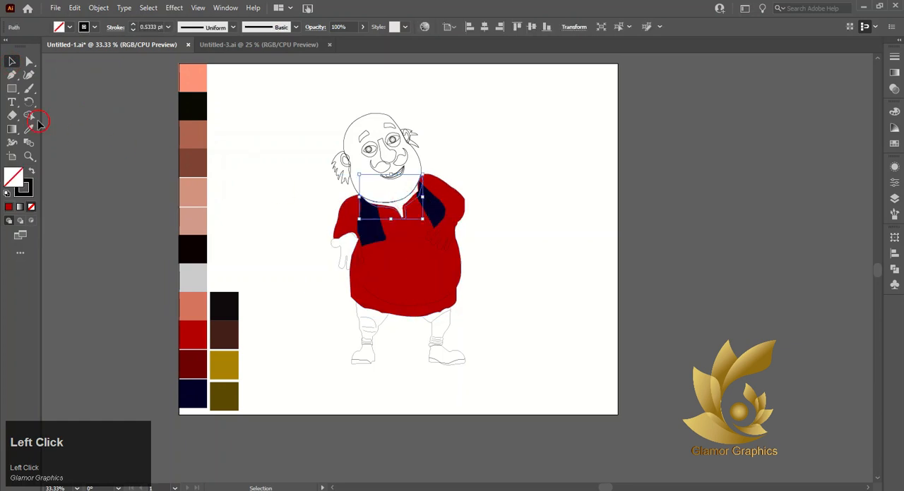
click(29, 130)
click(198, 310)
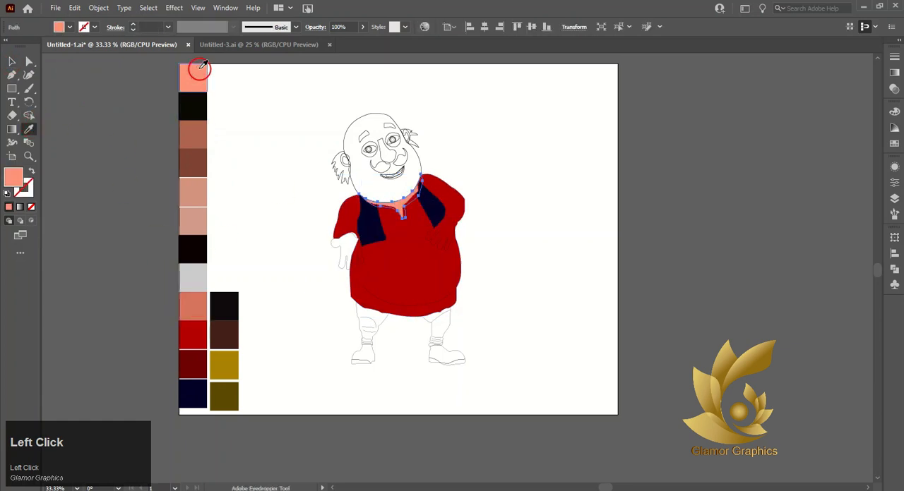
click(195, 213)
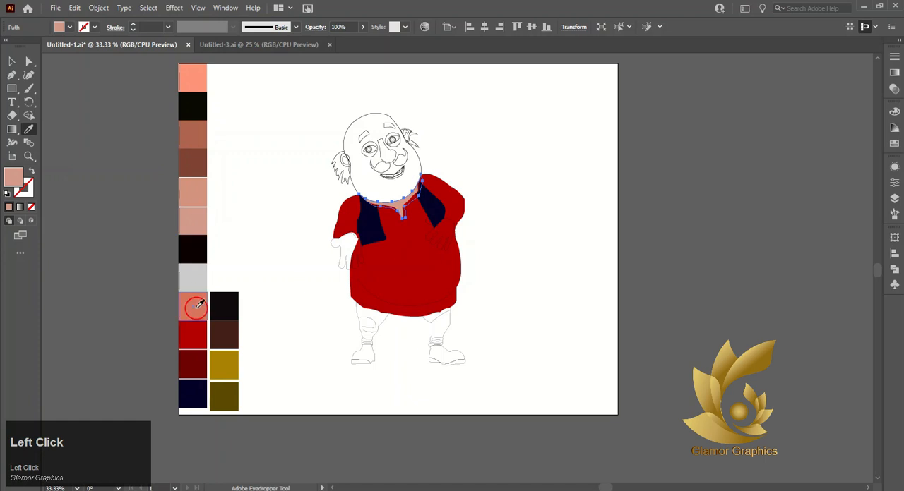
click(192, 307)
Step: Fill the head outline with the light salmon skin colour from the palette
click(12, 61)
click(378, 112)
click(28, 129)
click(198, 76)
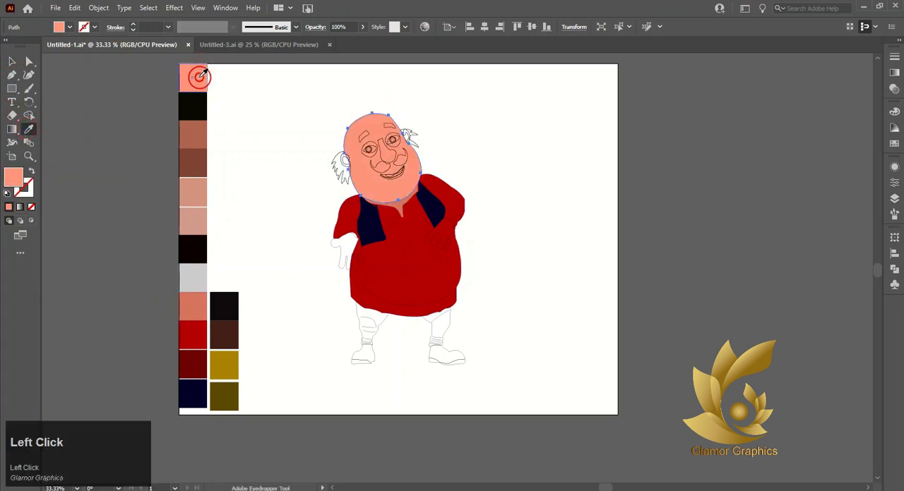
click(12, 61)
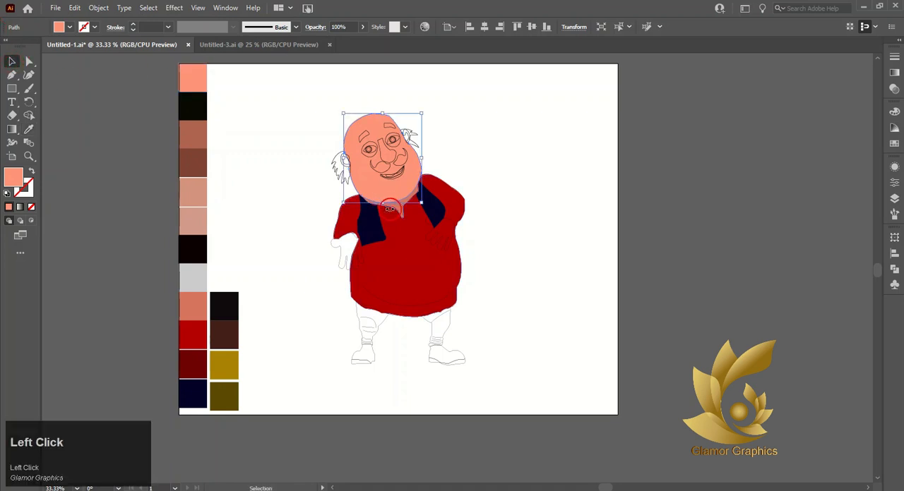
Step: Try the light salmon skin colour on the neck shape and undo that fill
click(397, 215)
click(397, 214)
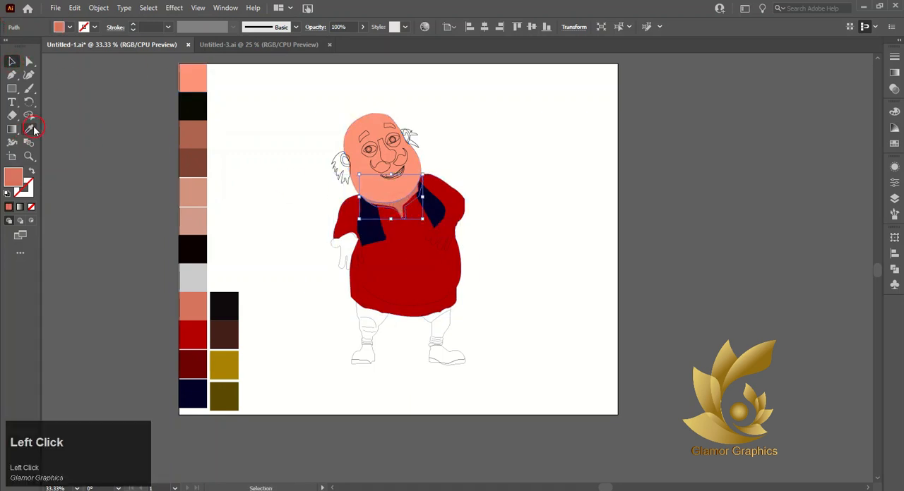
click(31, 129)
click(195, 81)
click(11, 61)
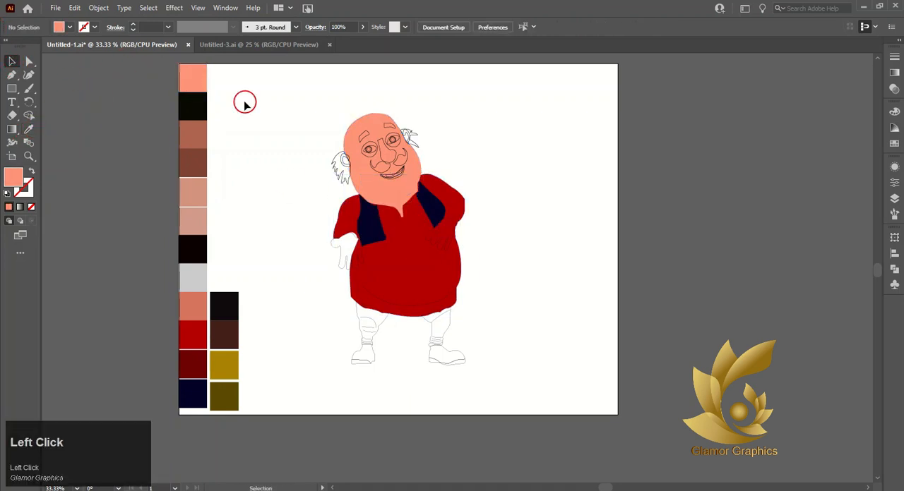
click(402, 206)
click(399, 204)
key(ctrl+z)
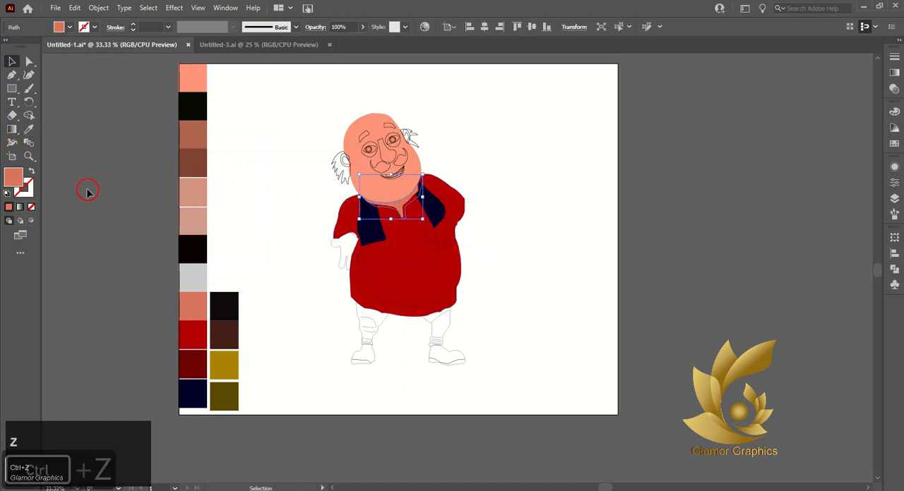
click(87, 185)
Step: Try several palette skin tones on the lower lip shape of the mouth
scroll(358, 123, up, 1)
scroll(359, 124, up, 1)
click(414, 231)
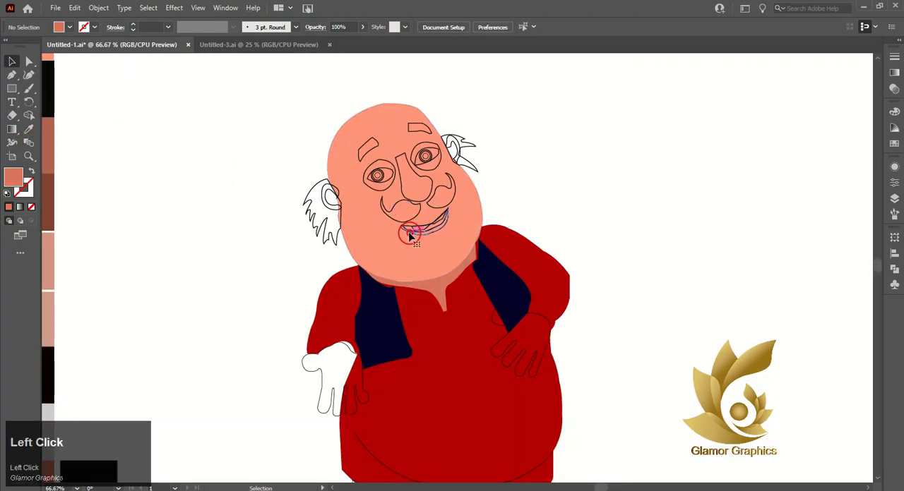
scroll(151, 283, left, 2)
click(29, 130)
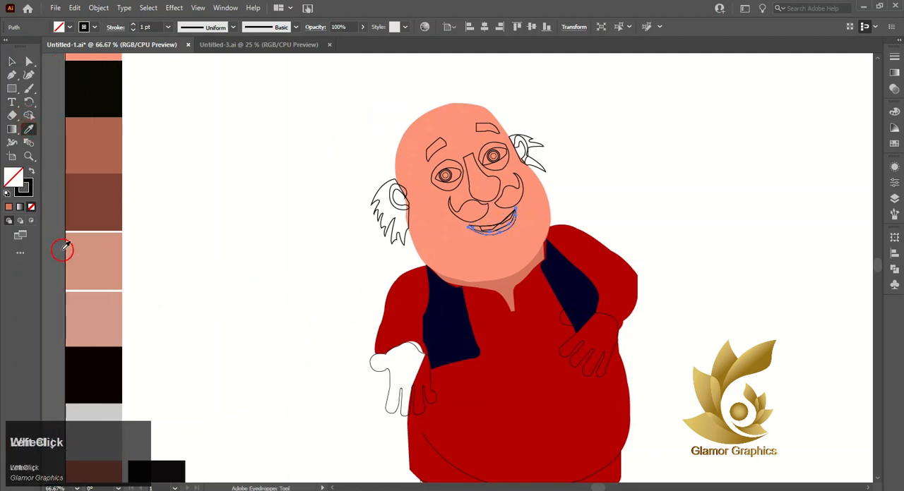
scroll(62, 249, down, 2)
click(98, 415)
click(98, 412)
click(100, 366)
click(101, 198)
click(105, 248)
click(100, 149)
click(101, 188)
click(98, 244)
click(12, 62)
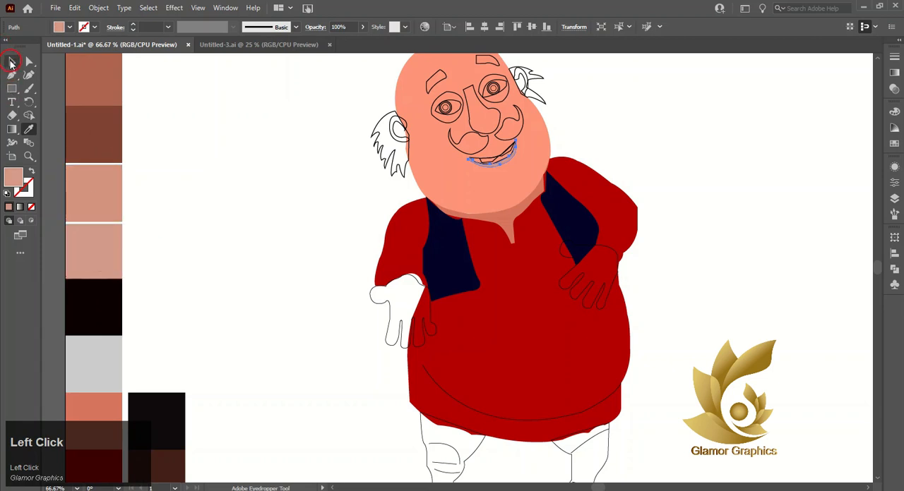
click(322, 223)
click(306, 278)
Step: Fill the lower lip shape with the darker coral palette colour
click(504, 161)
click(28, 129)
click(105, 408)
click(11, 61)
click(254, 192)
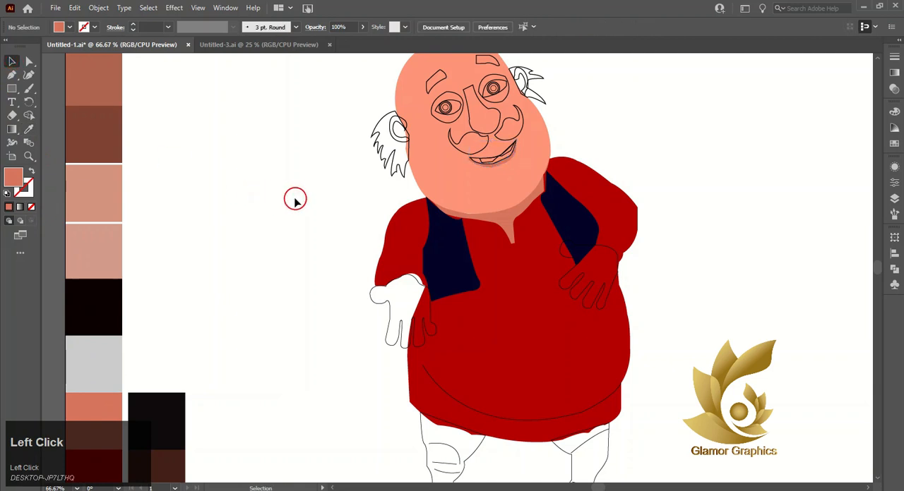
Step: Fill the inner mouth shape with the near-black palette colour below the skin tones
click(488, 160)
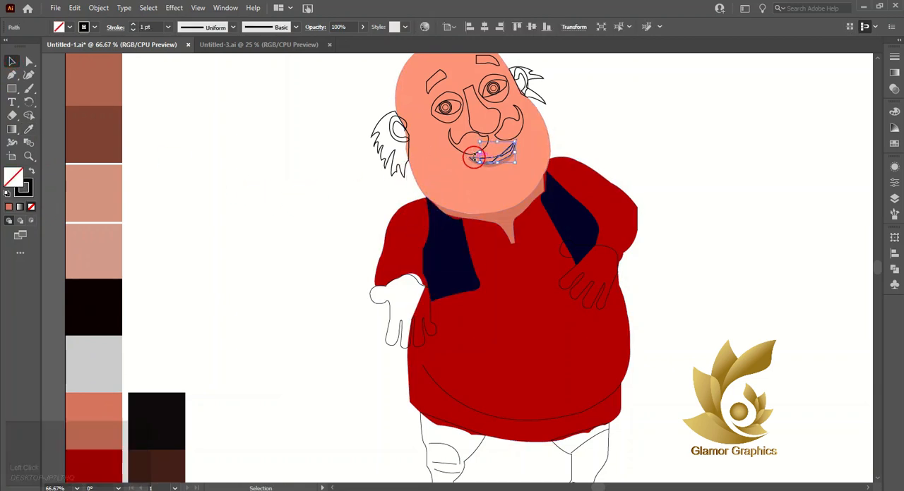
click(312, 157)
scroll(487, 162, up, 3)
click(493, 164)
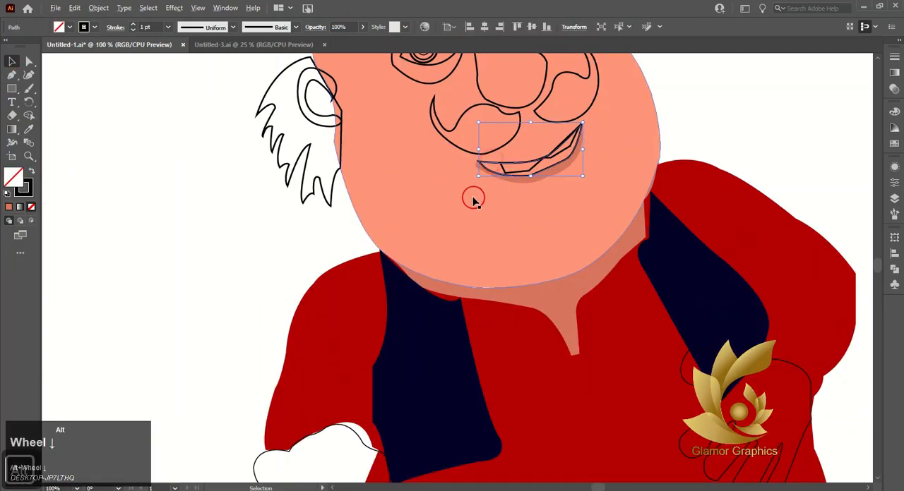
alt+scroll(472, 193, down, 4)
click(28, 128)
click(291, 369)
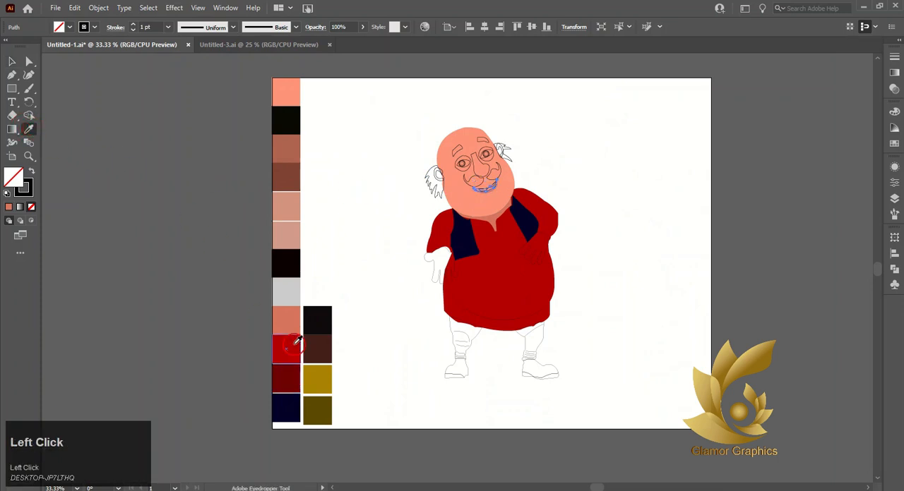
click(291, 262)
click(14, 63)
click(377, 161)
Step: Fill the teeth shape inside the mouth with the light grey palette colour
alt+scroll(485, 181, up, 3)
click(486, 209)
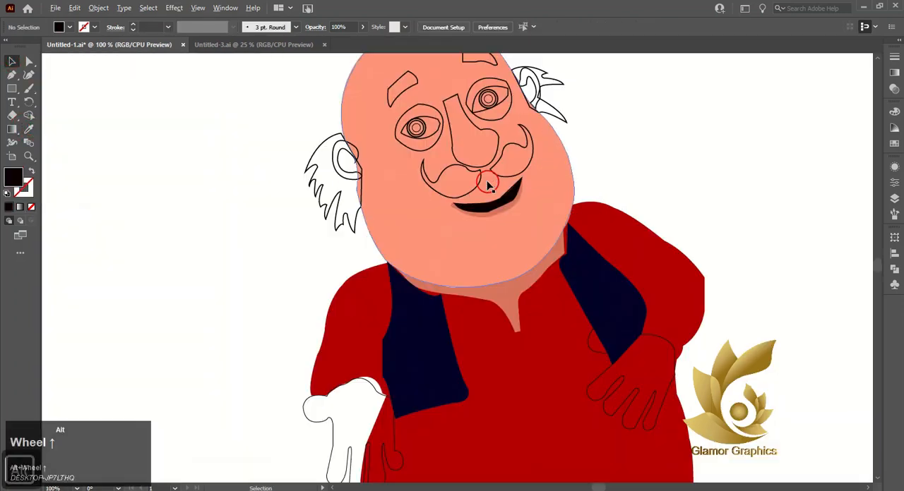
click(28, 128)
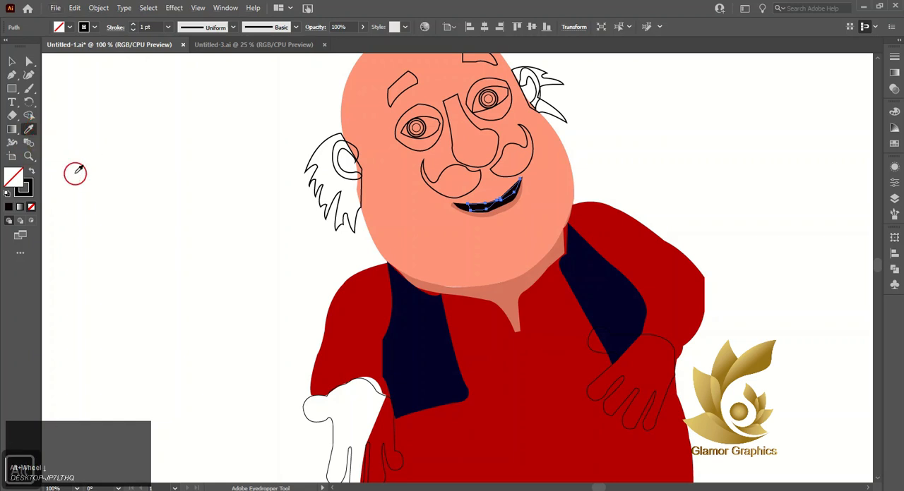
scroll(147, 238, down, 2)
scroll(112, 317, up, 1)
click(89, 191)
click(12, 62)
click(200, 141)
Step: Select both hair tufts, both moustache halves and both eyebrows together and fill them with the black palette colour
click(314, 178)
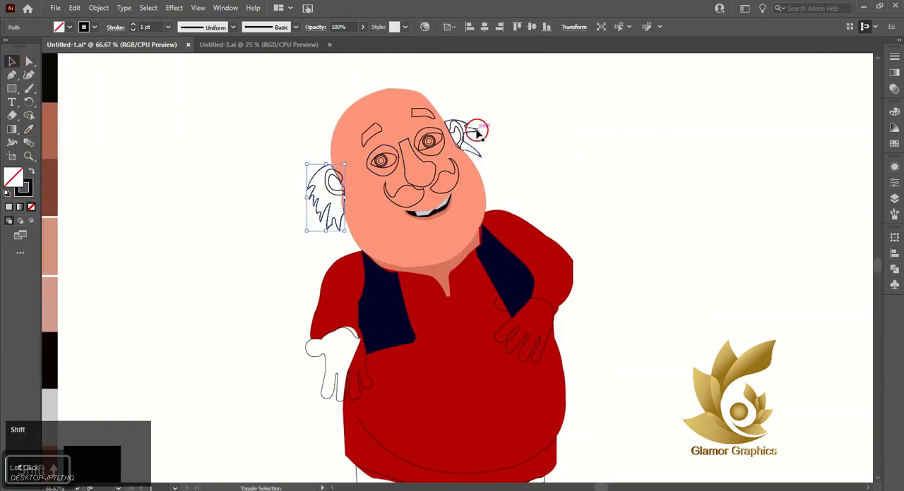
shift+click(474, 134)
shift+click(443, 192)
shift+click(410, 208)
shift+click(372, 132)
shift+click(423, 114)
click(28, 129)
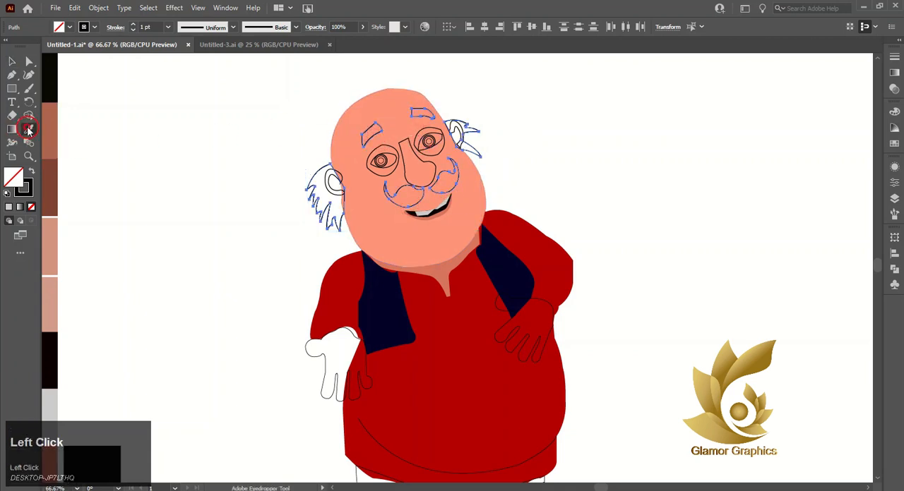
click(52, 76)
click(12, 61)
click(154, 105)
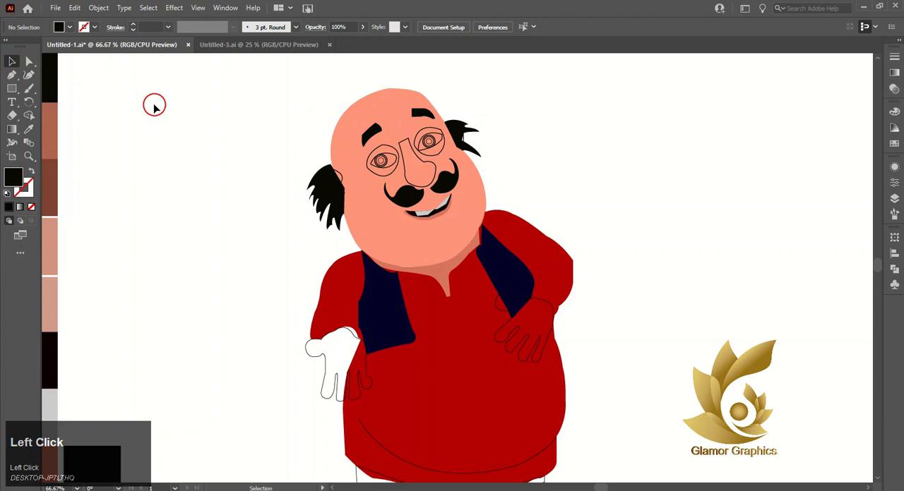
Step: Change the stacking order of the shape at the ear and hair on the right side of the head
click(321, 192)
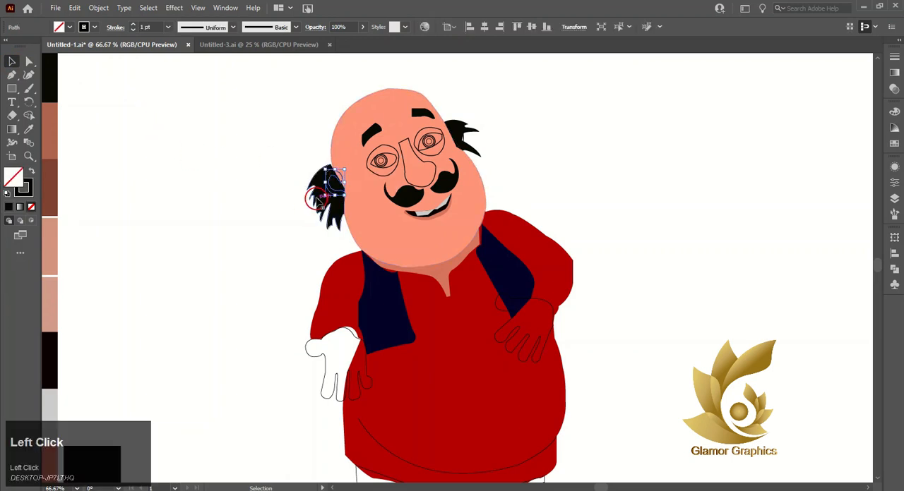
shift+click(463, 137)
right_click(462, 135)
mouse_move(495, 310)
click(644, 336)
Step: Try palette skin tones on the ear at the left side of the face, ending with the darker coral
click(334, 178)
click(29, 129)
click(52, 251)
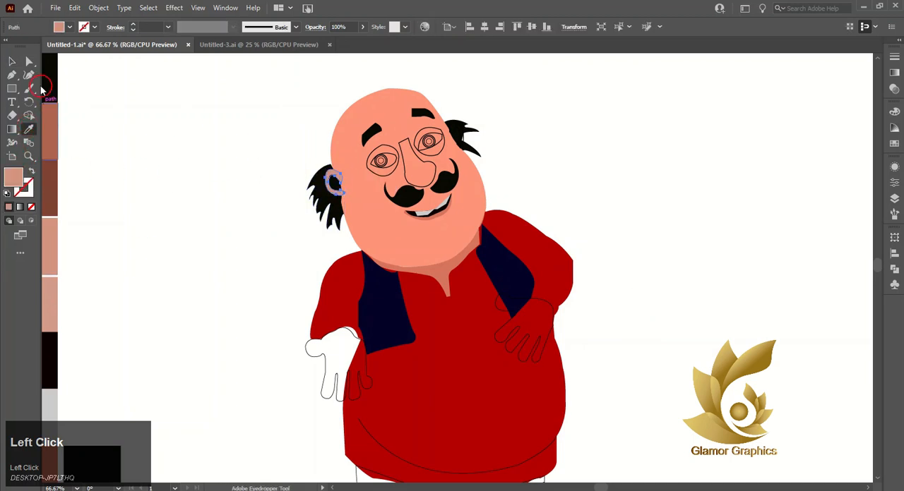
click(12, 61)
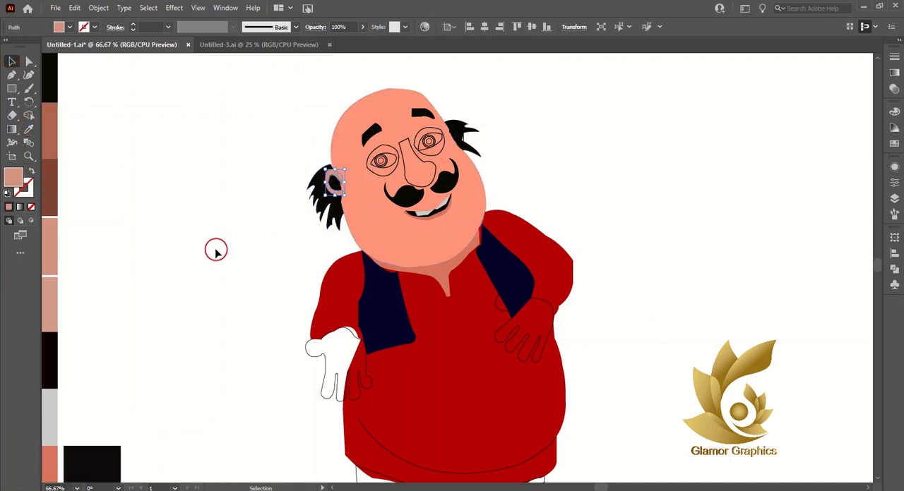
scroll(216, 250, left, 5)
click(29, 128)
click(165, 174)
click(158, 258)
click(171, 461)
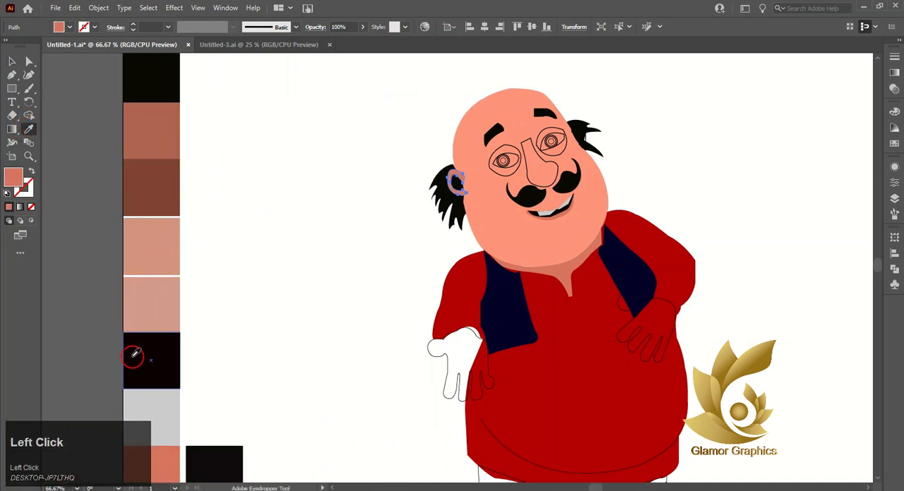
click(10, 62)
scroll(367, 250, down, 1)
click(381, 264)
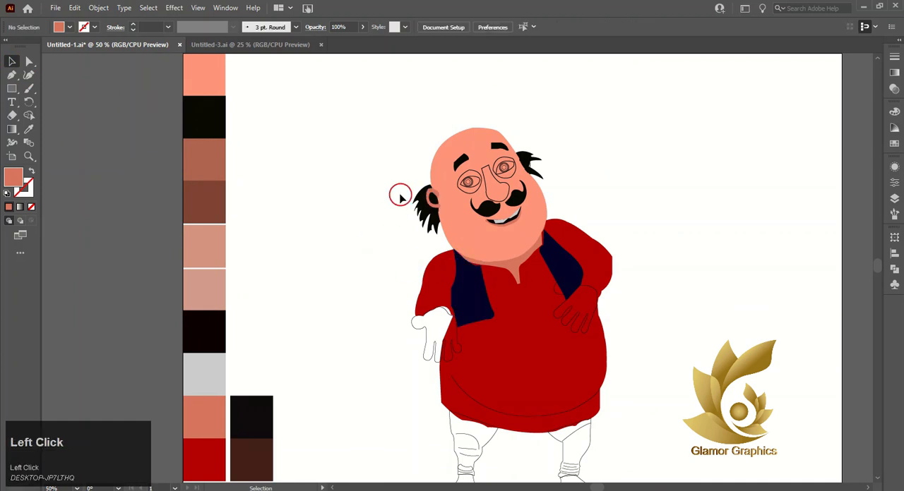
Step: Fill the ear on the left side of the face with the light salmon skin colour
click(431, 194)
click(212, 73)
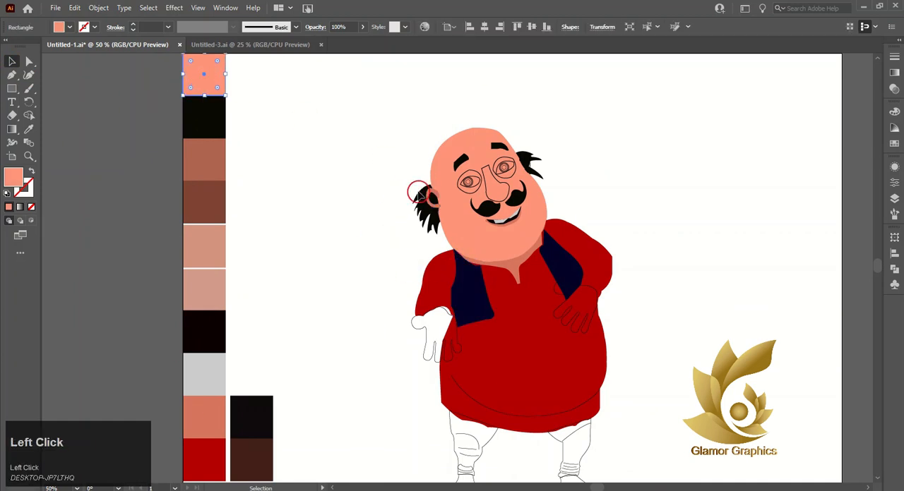
click(431, 197)
click(29, 129)
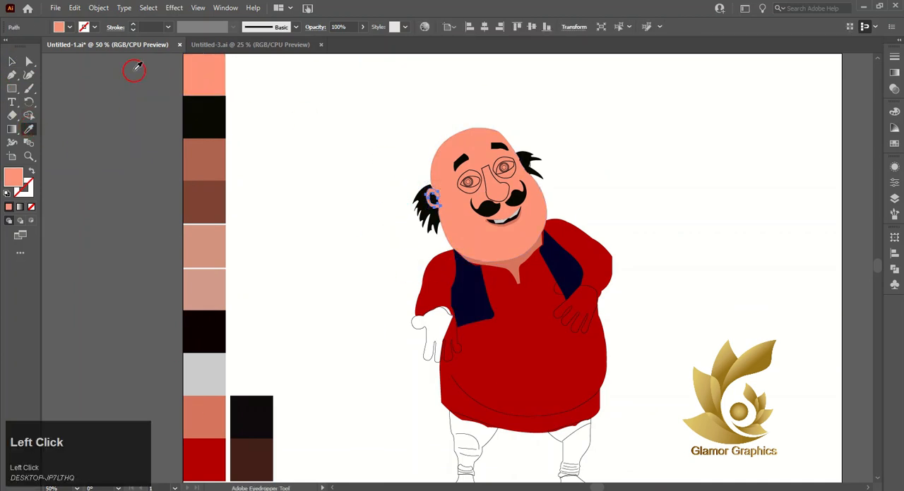
click(10, 63)
click(327, 146)
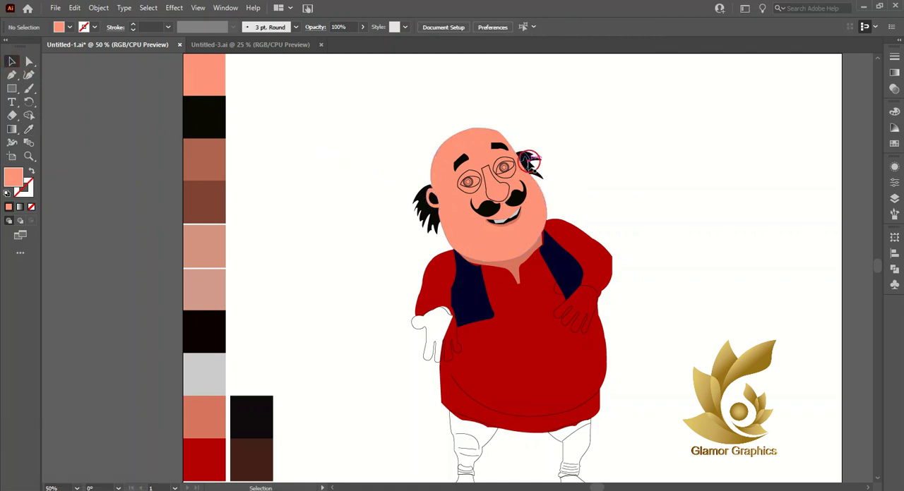
Step: Fill the ear on the right side of the face with the light salmon palette colour
click(531, 162)
click(32, 129)
click(199, 78)
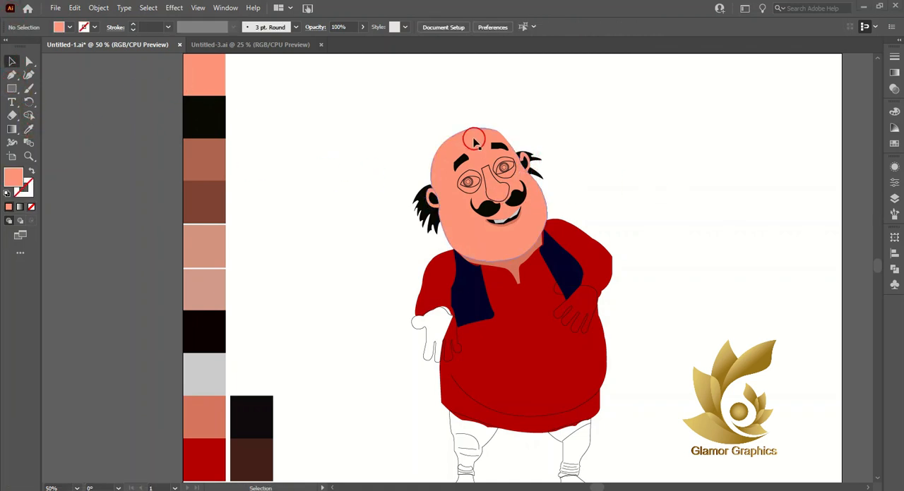
Step: Fill the eye socket on the right side of the face with the dusty pink-brown palette colour
click(513, 161)
click(26, 154)
click(219, 153)
click(205, 250)
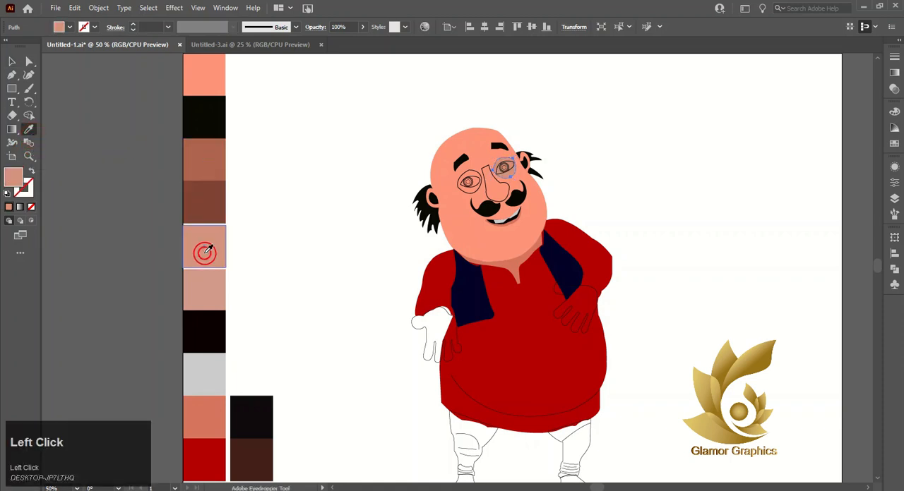
Step: Try the other eye socket's dusty pink-brown colour on the left eye shape and undo that fill
click(11, 62)
click(469, 180)
click(30, 129)
click(499, 159)
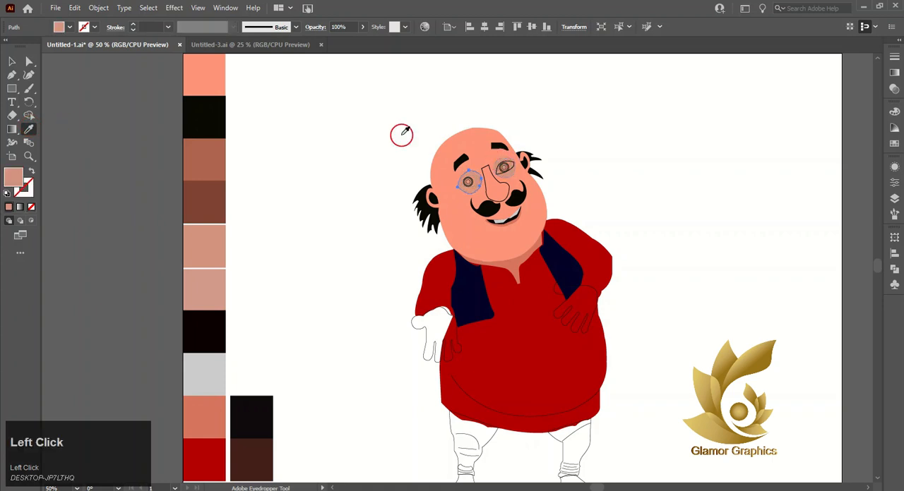
click(376, 215)
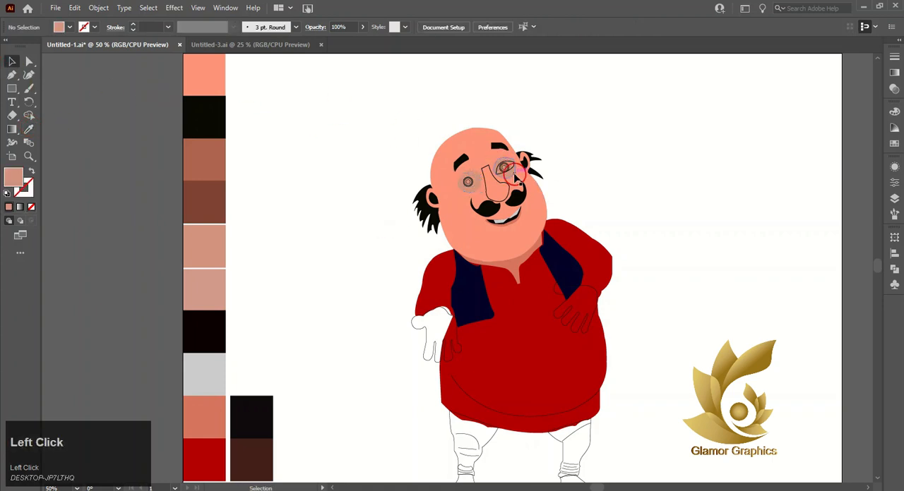
scroll(502, 166, up, 2)
key(ctrl+z)
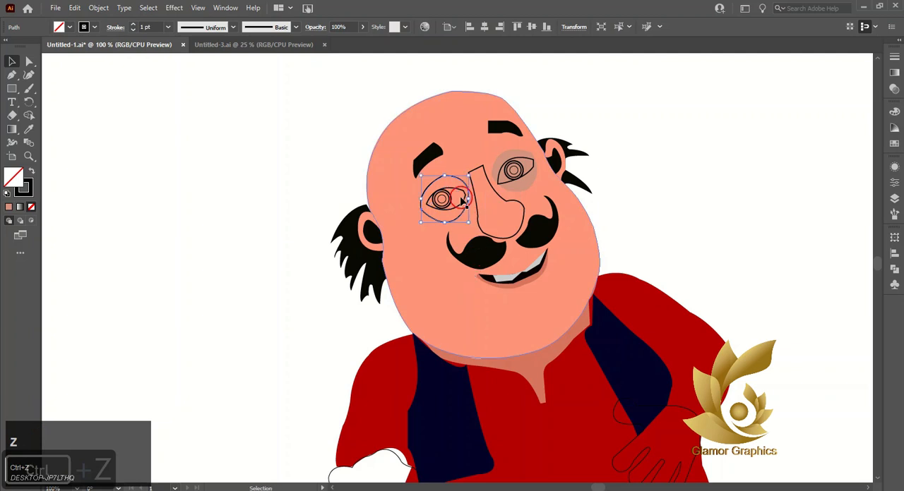
Step: Bring the eye outline and iris circle on the left side of the face to the front of the stacking order
click(460, 195)
scroll(456, 200, up, 2)
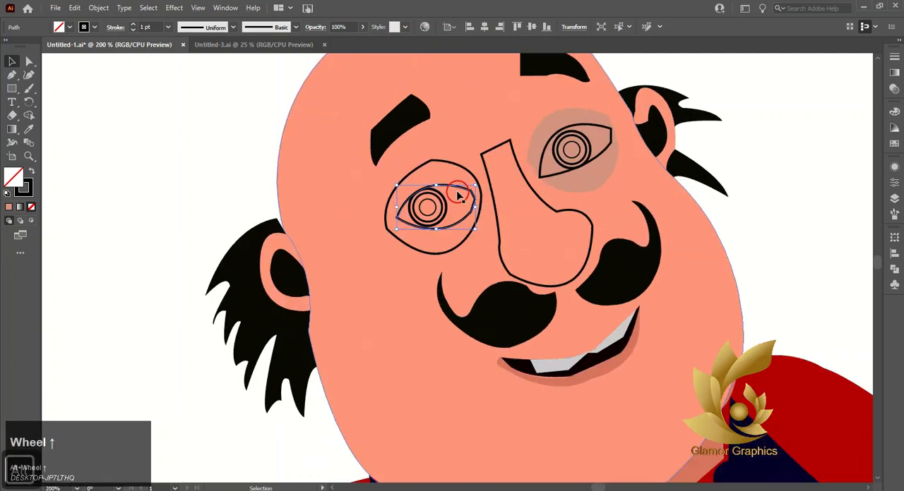
shift+click(446, 209)
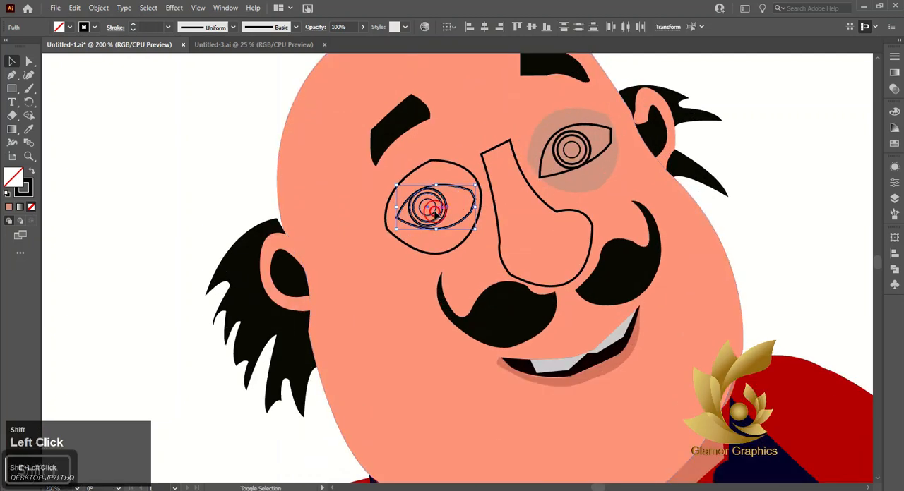
right_click(432, 210)
click(506, 389)
click(585, 387)
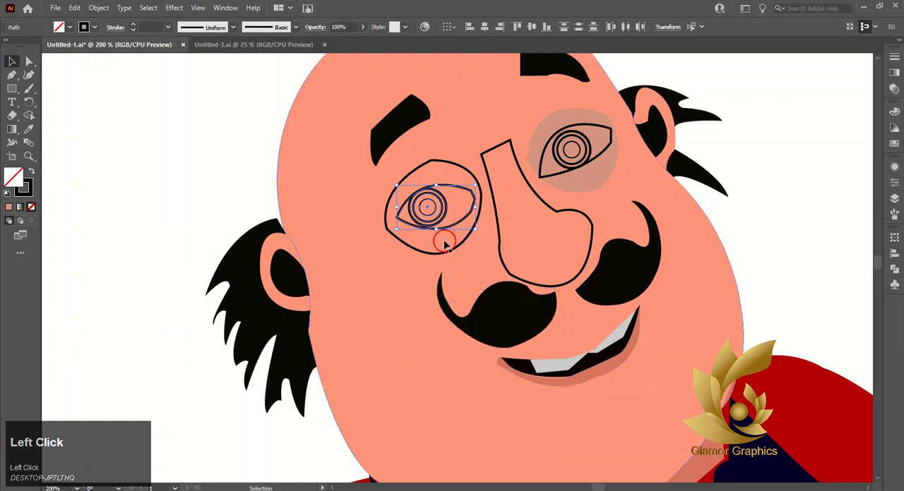
Step: Fill the eye socket on the left side of the face with the other socket's dusty pink-brown colour
click(442, 254)
click(29, 130)
click(555, 117)
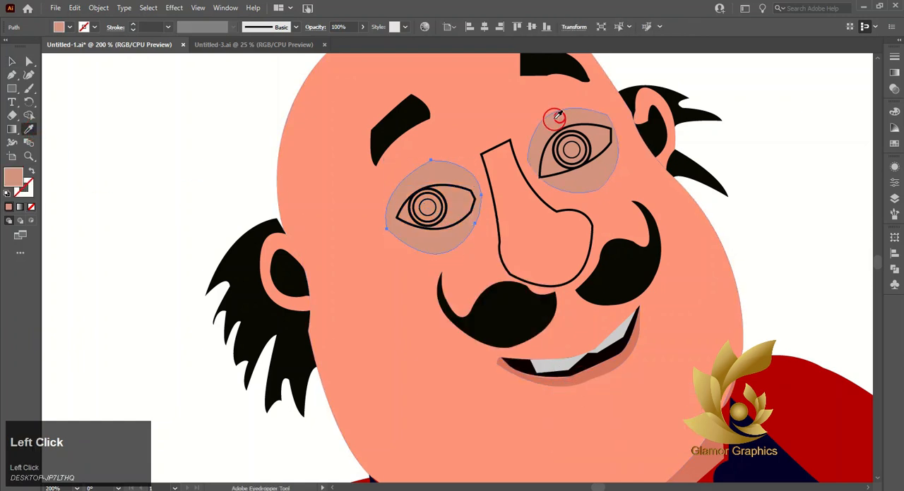
click(12, 65)
click(163, 106)
Step: Fill the whites of both eyes with the light grey palette colour
scroll(351, 157, down, 2)
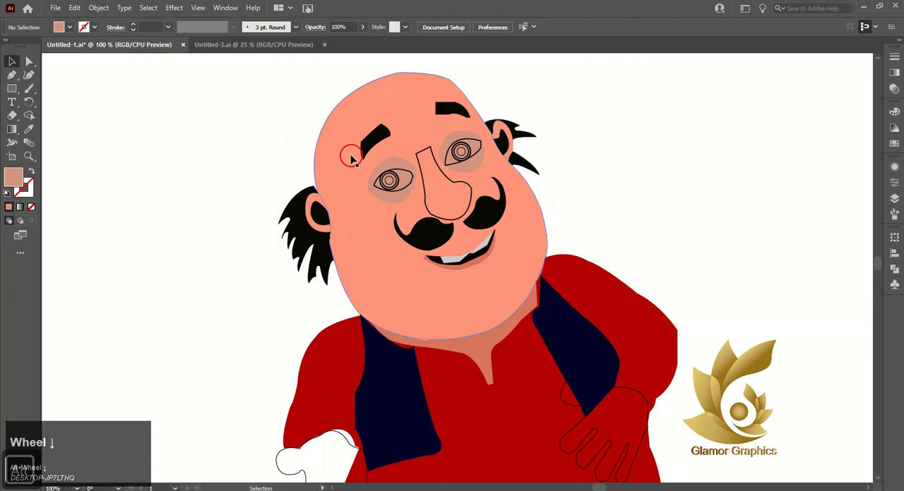
scroll(355, 165, down, 3)
click(490, 487)
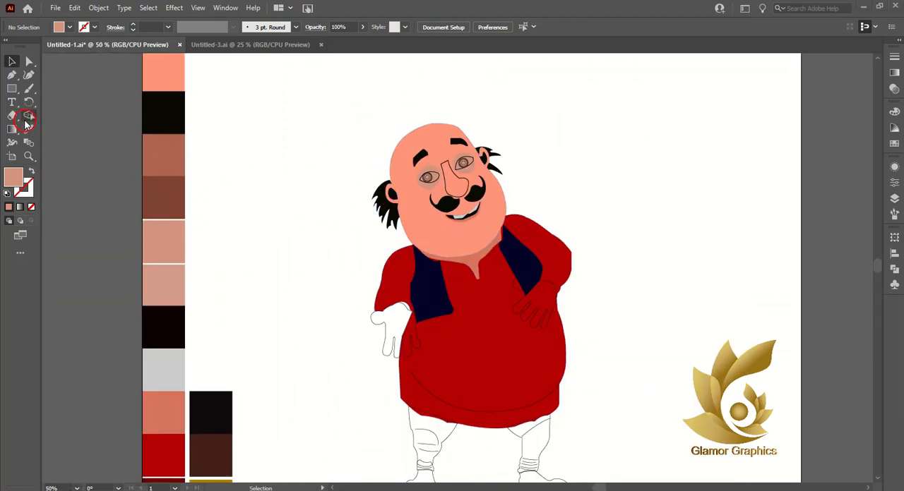
click(31, 130)
click(167, 410)
click(11, 60)
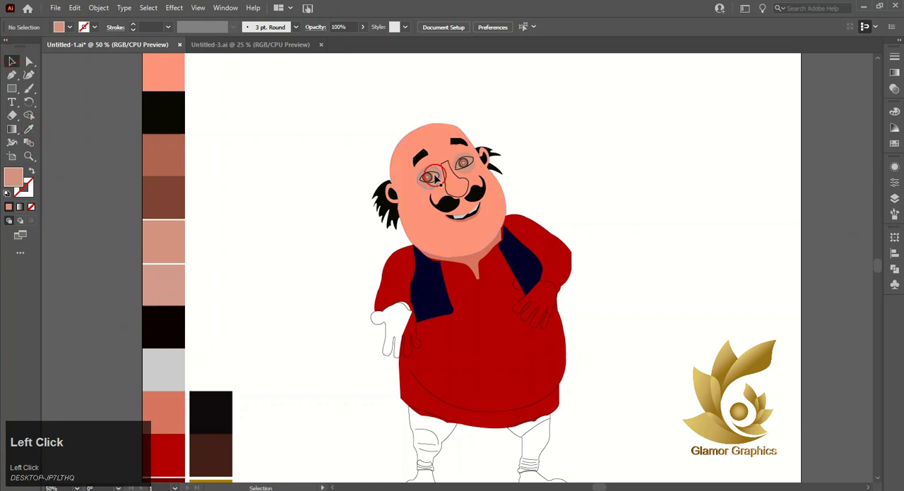
click(429, 176)
shift+click(463, 163)
click(29, 130)
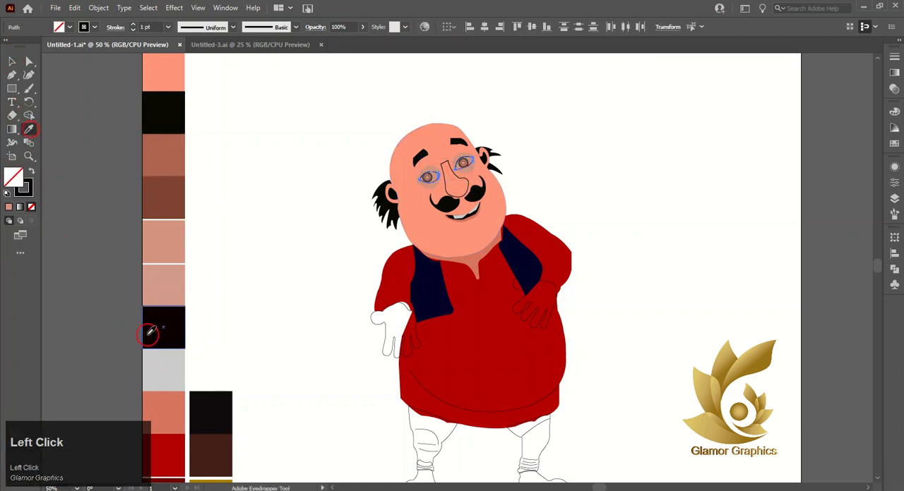
click(144, 310)
click(14, 61)
click(109, 97)
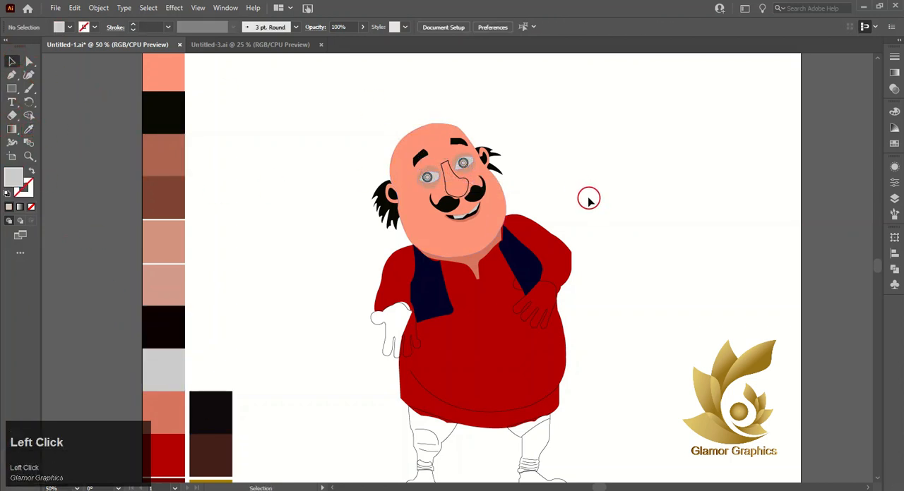
Step: Fill the outer iris circles of both eyes with the near-black palette colour
alt+scroll(439, 178, up, 5)
ctrl+scroll(279, 191, left, 2)
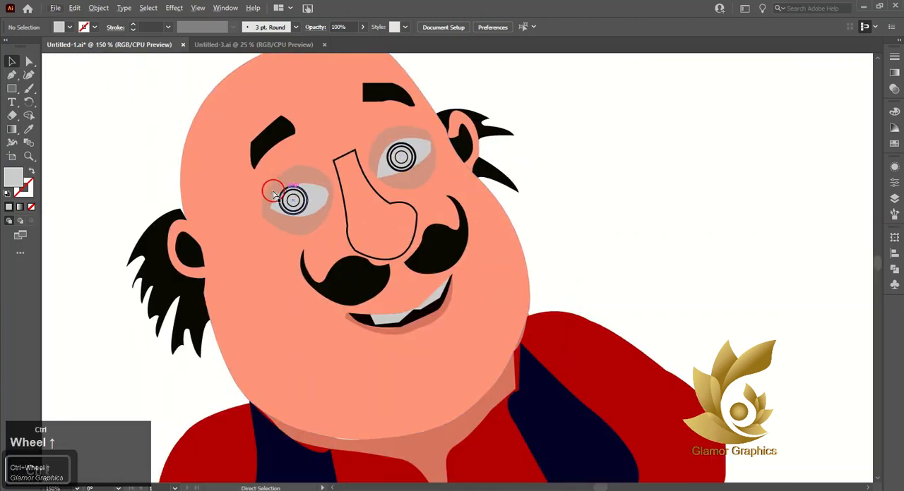
click(326, 196)
shift+click(433, 152)
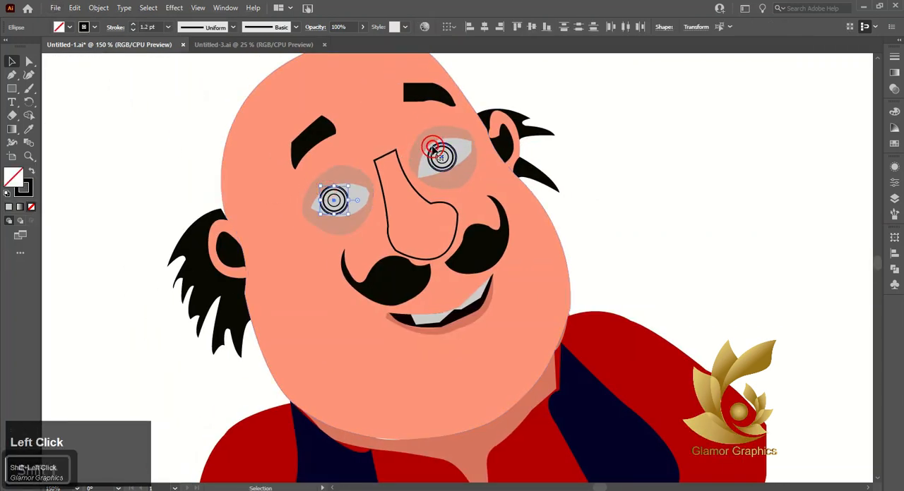
alt+scroll(300, 224, down, 3)
click(28, 130)
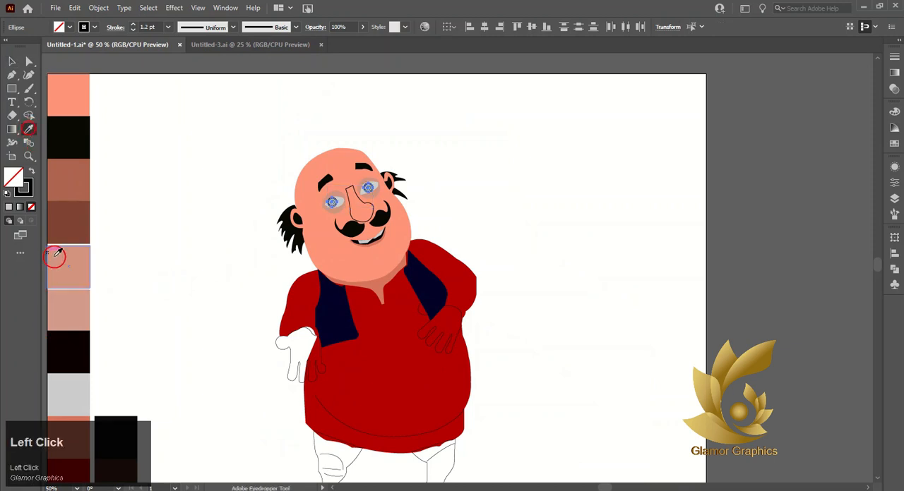
click(70, 351)
click(12, 63)
click(12, 62)
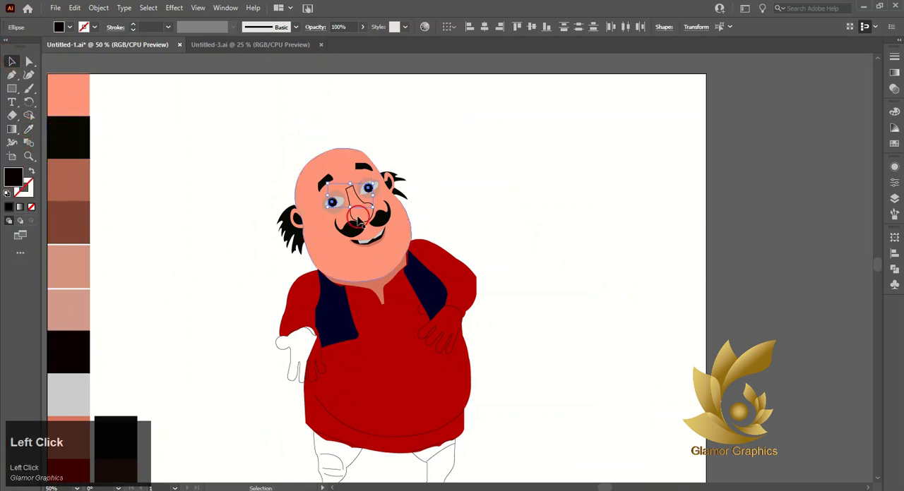
Step: Fill the middle iris circles of both eyes with a dark brown swatch
alt+scroll(326, 204, up, 4)
click(317, 204)
shift+click(464, 144)
click(894, 146)
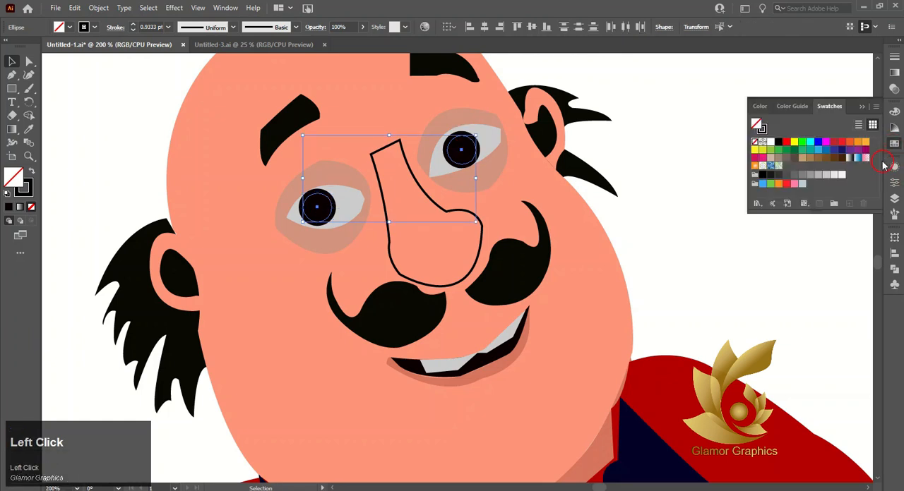
click(833, 159)
click(836, 159)
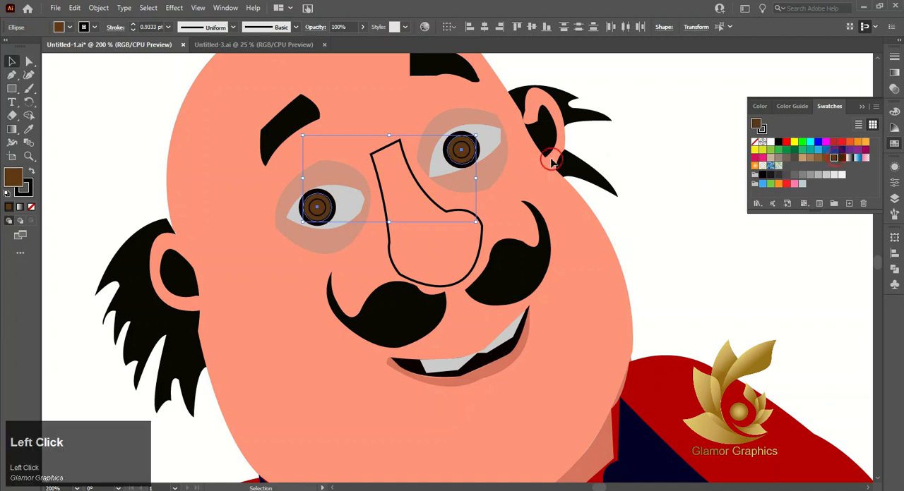
Step: Fill the innermost circles of both eyes with a lighter brown swatch
click(471, 163)
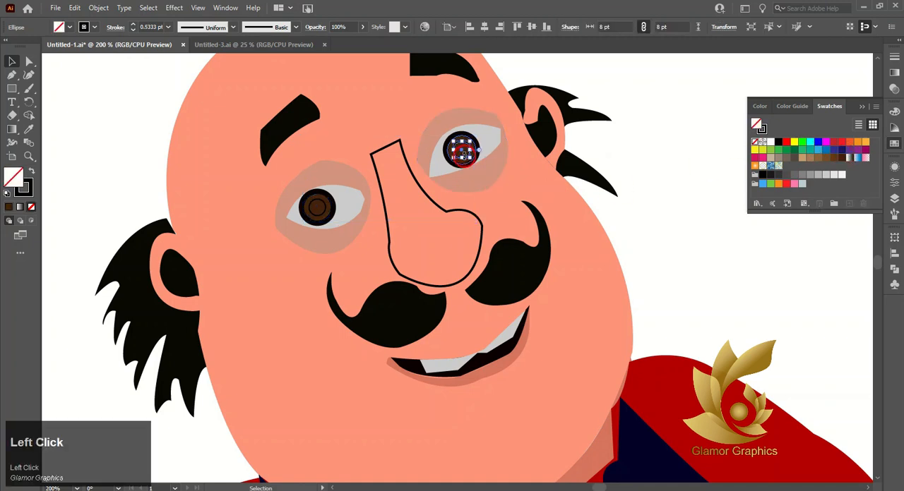
shift+click(483, 183)
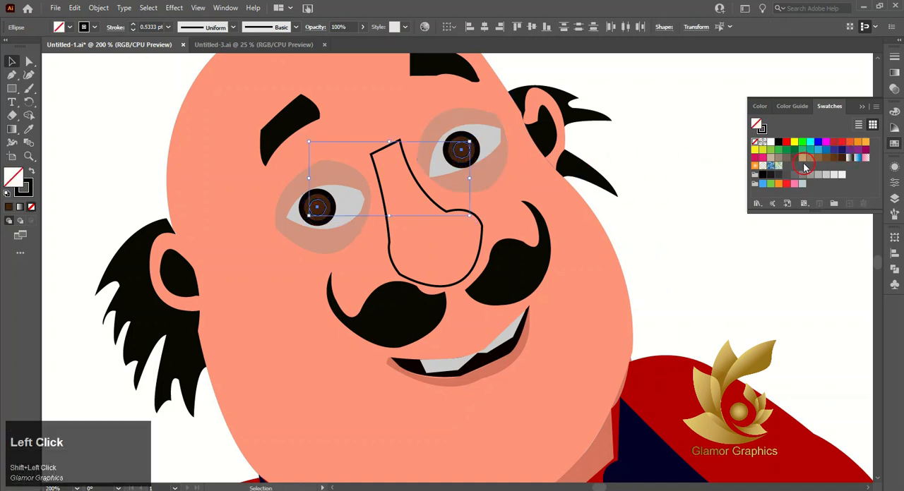
click(822, 160)
click(683, 200)
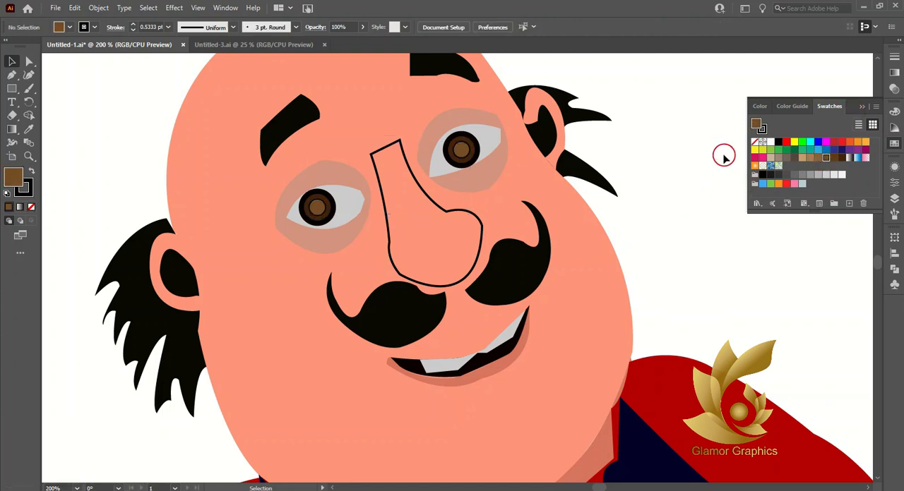
Step: Fill the eye socket on the left side of the face with the face's salmon skin colour
scroll(716, 169, down, 2)
click(531, 174)
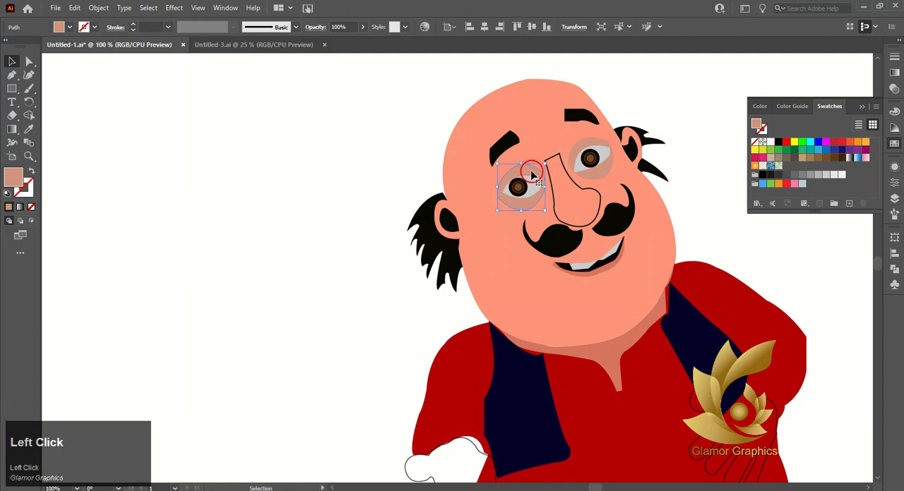
click(29, 130)
click(493, 231)
click(11, 62)
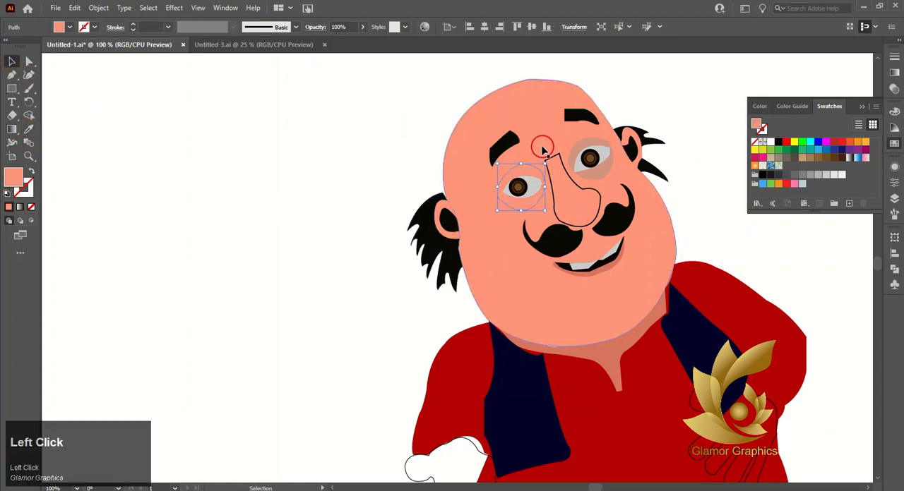
Step: Apply a linear gradient to the left-side eye socket and sample the face's salmon colour for both end stops
click(894, 76)
click(807, 142)
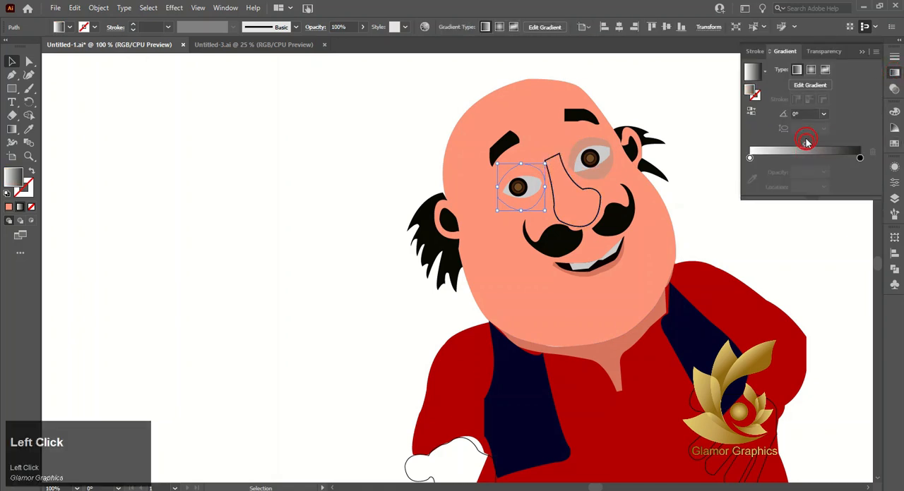
double_click(751, 158)
click(714, 238)
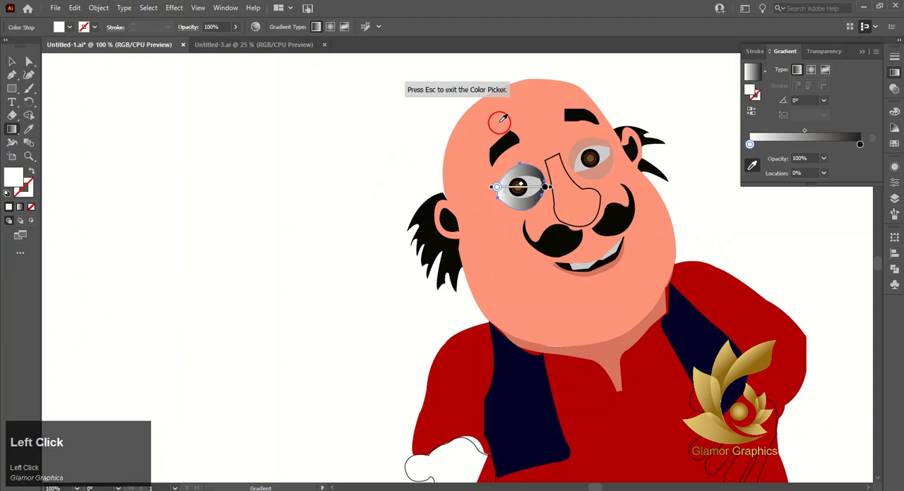
click(499, 123)
double_click(859, 144)
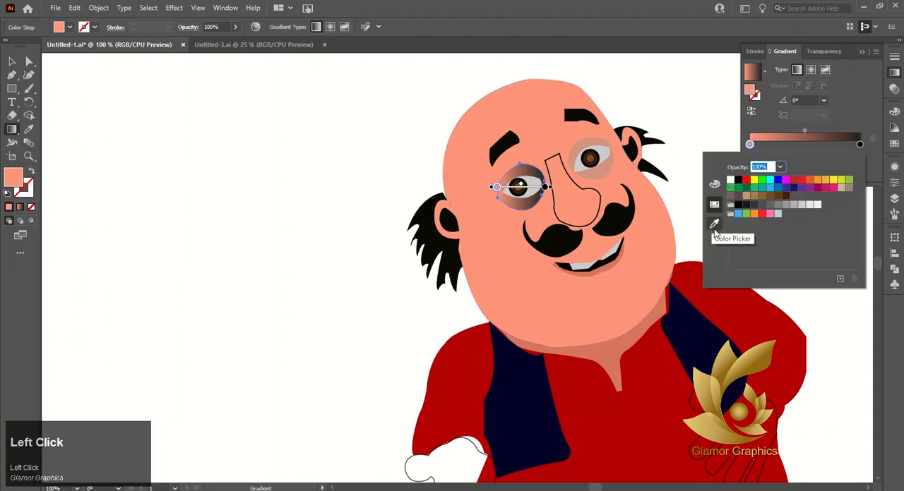
click(714, 236)
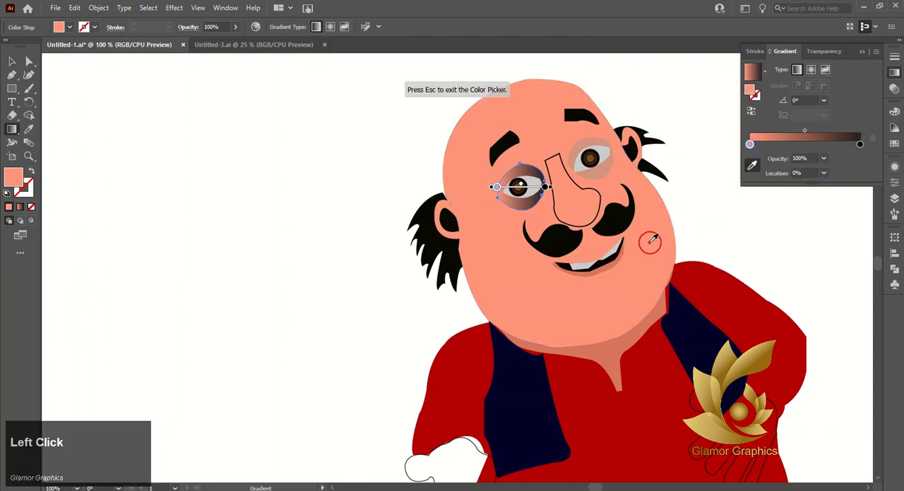
double_click(858, 144)
click(714, 225)
click(649, 202)
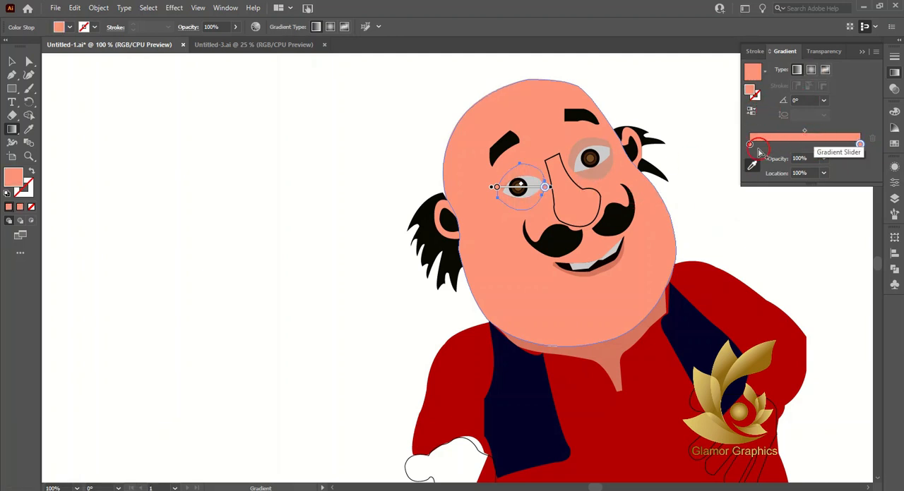
Step: Add a salmon middle stop between darkened end stops in the eye socket's gradient, angled at about -74.7°
mouse_move(750, 146)
mouse_down()
mouse_move(808, 144)
mouse_move(758, 146)
mouse_up()
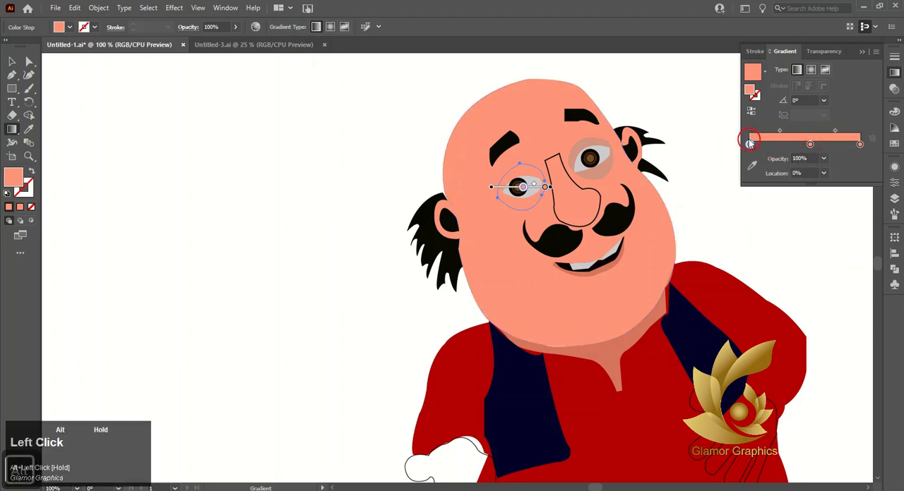
double_click(749, 146)
click(713, 185)
click(858, 156)
click(784, 188)
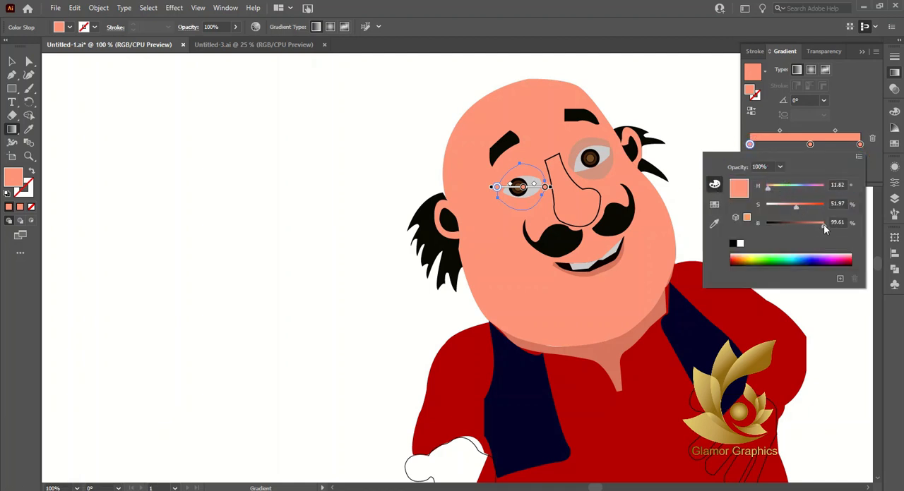
drag(823, 224, 818, 224)
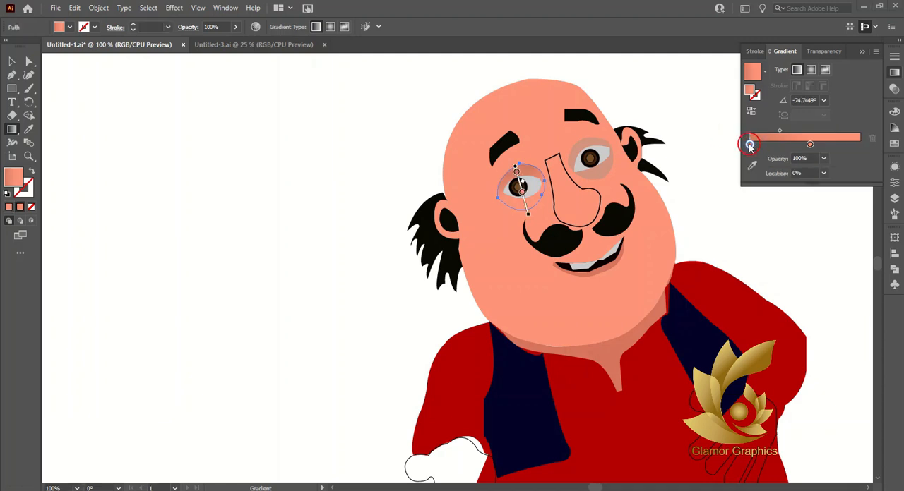
drag(750, 147, 835, 134)
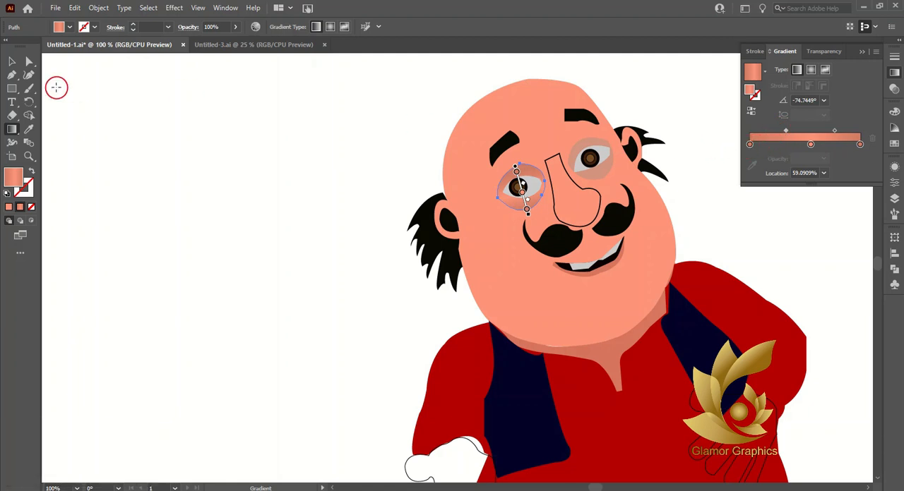
Step: Copy the shaded gradient to the eye socket on the right side of the face, angled at about -60.6°
click(12, 61)
click(579, 148)
click(28, 130)
click(522, 170)
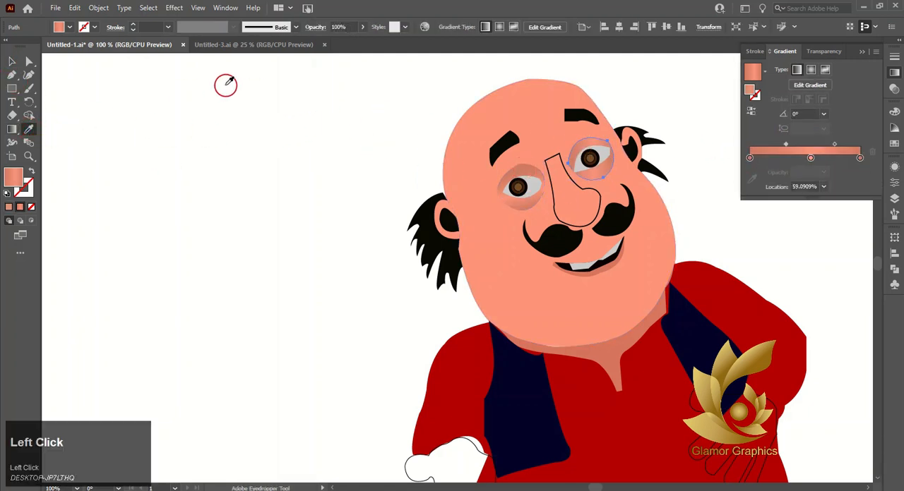
click(11, 62)
click(162, 101)
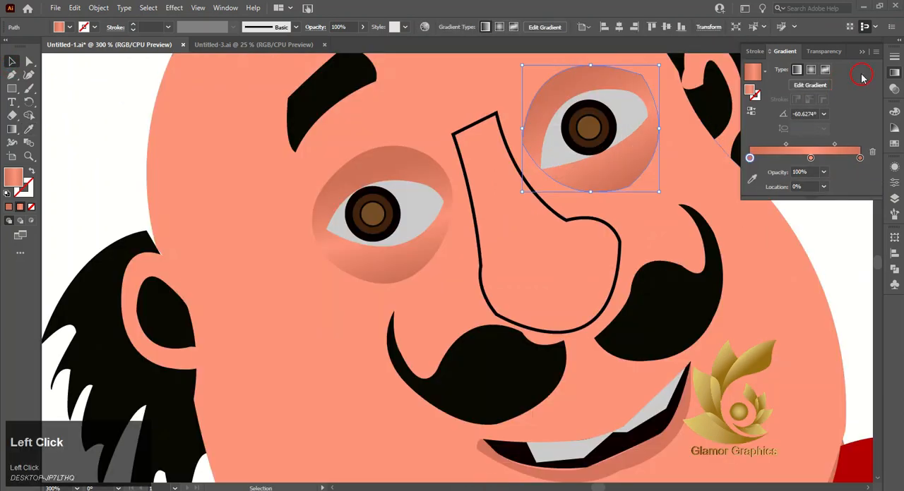
scroll(599, 201, down, 3)
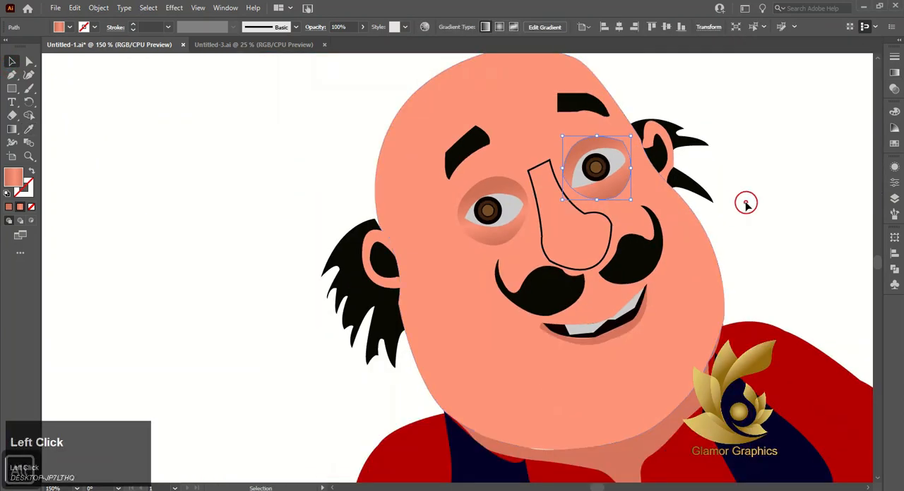
click(745, 204)
Step: Apply the salmon gradient to the ear on the left side of the face, removing its first dark stop and making it radial
click(385, 244)
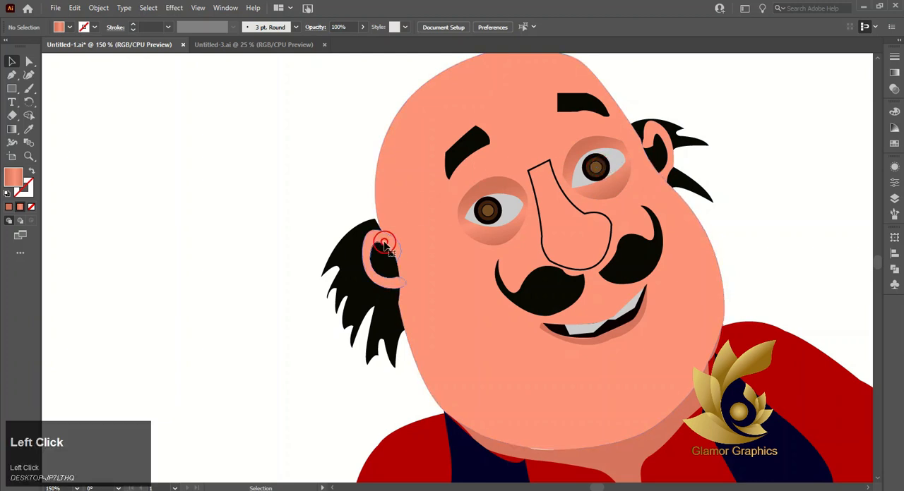
click(892, 74)
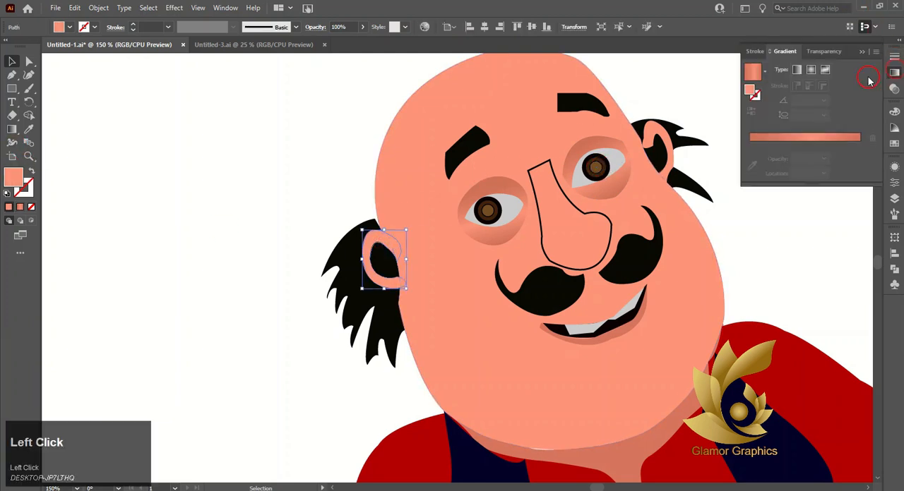
click(831, 139)
drag(811, 161, 803, 164)
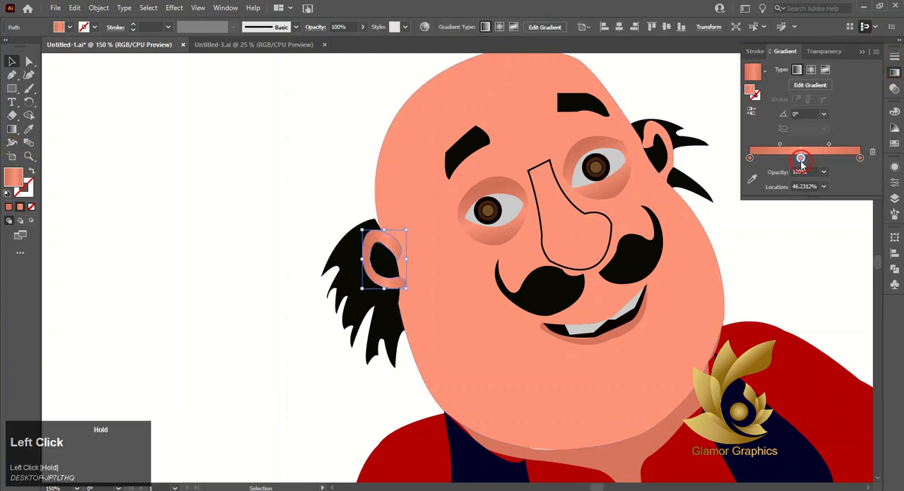
click(749, 157)
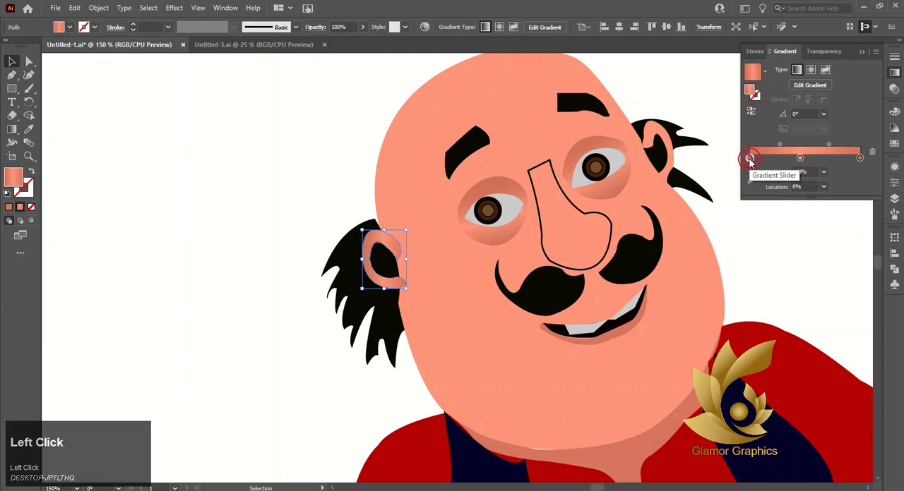
click(873, 154)
click(812, 71)
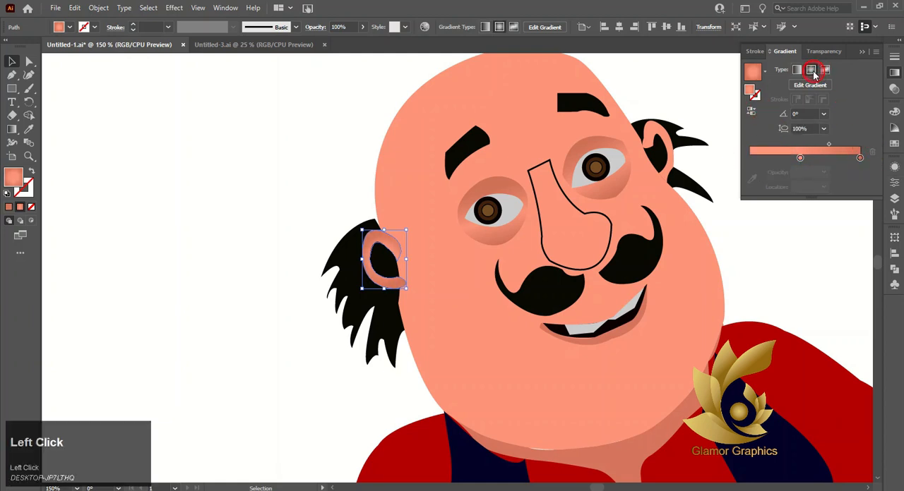
Step: Sample the face's salmon colour for the left-side ear's inner gradient stop and set the gradient midpoint's location to about 77.5%
double_click(858, 156)
click(835, 168)
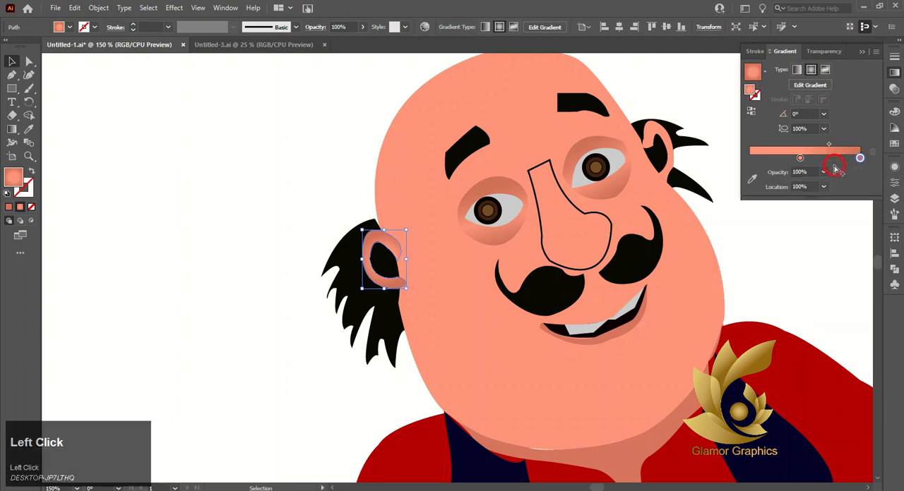
double_click(800, 158)
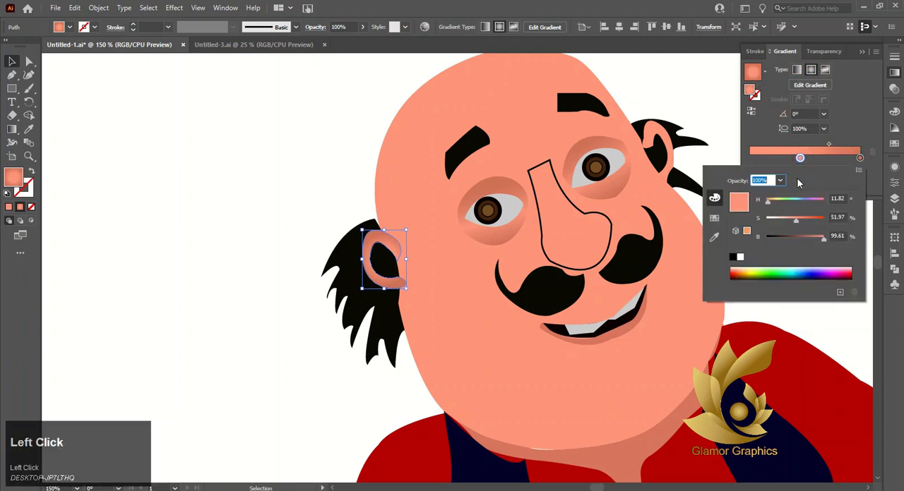
click(714, 238)
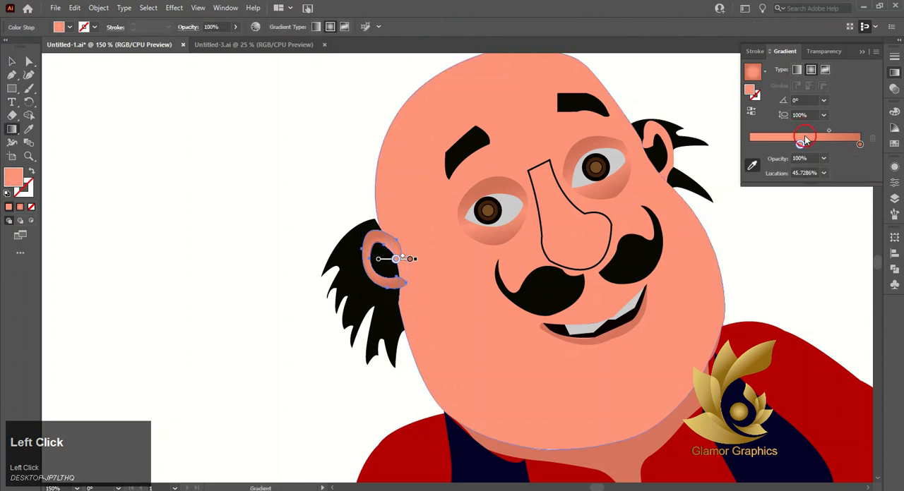
drag(831, 133, 847, 139)
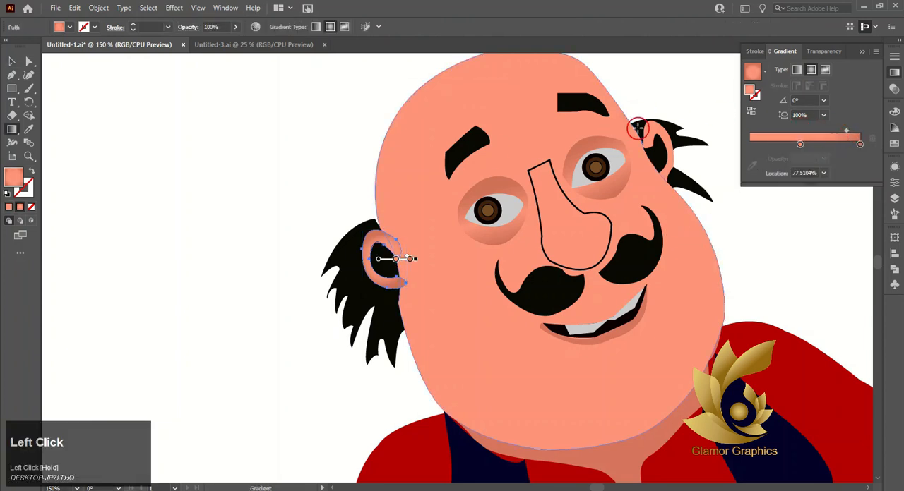
click(12, 61)
click(139, 115)
Step: Apply the same radial gradient to the ear on the right side of the face, angled at about 41.6°
click(653, 133)
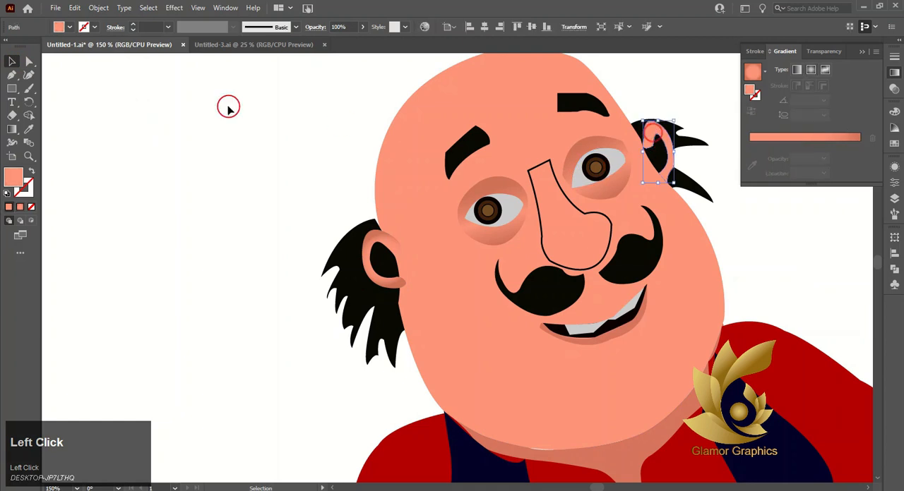
click(824, 136)
click(11, 129)
mouse_move(655, 128)
mouse_down()
mouse_move(672, 168)
mouse_move(662, 133)
mouse_move(678, 128)
mouse_up()
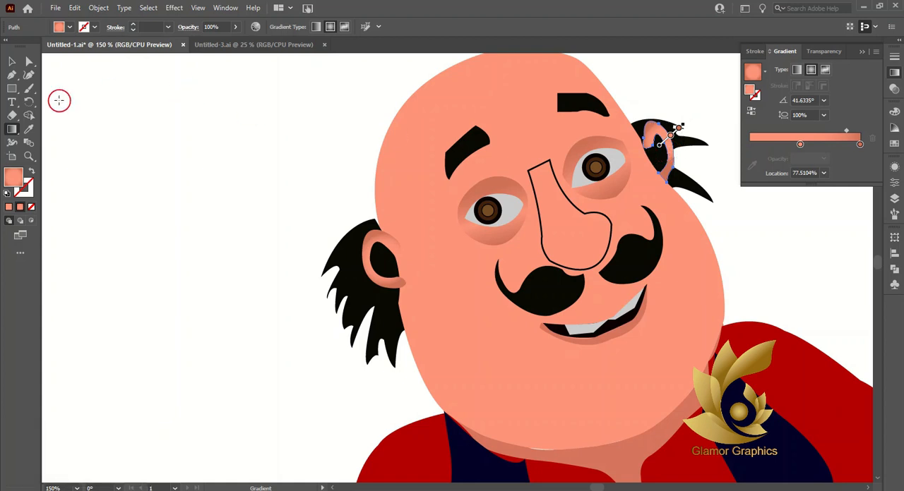
key(v)
click(128, 116)
Step: Adjust the corner rounding of the anchor point at the top of the bald head's outline
scroll(648, 177, down, 1)
scroll(648, 177, down, 1)
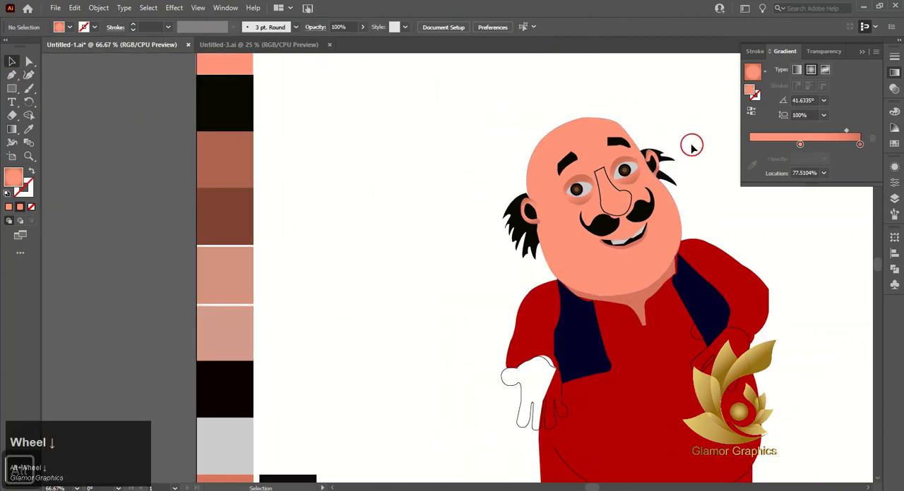
scroll(599, 147, right, 2)
click(852, 55)
click(452, 140)
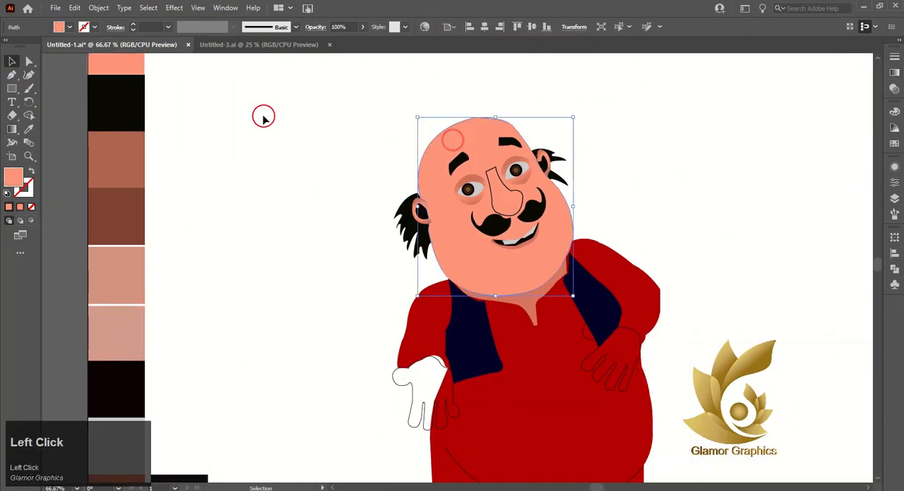
click(24, 62)
click(477, 116)
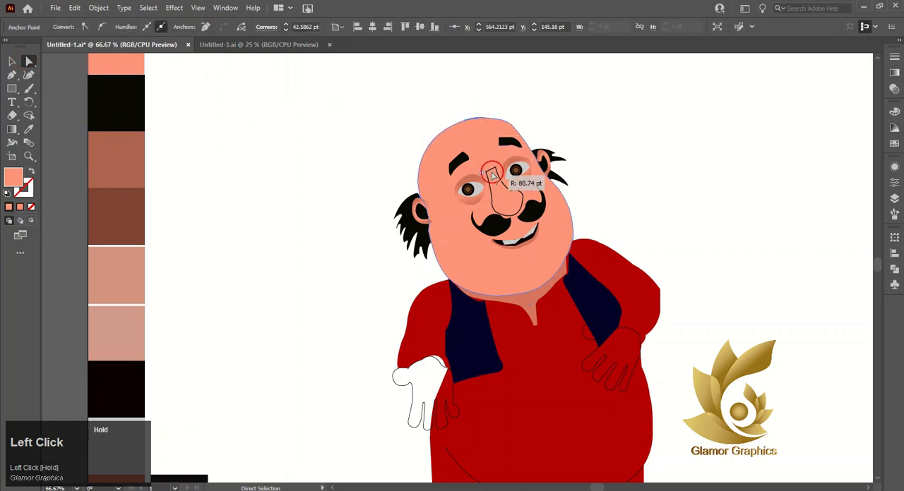
click(533, 111)
Step: Fill both hands with the bright salmon skin colour from the palette
scroll(534, 116, down, 4)
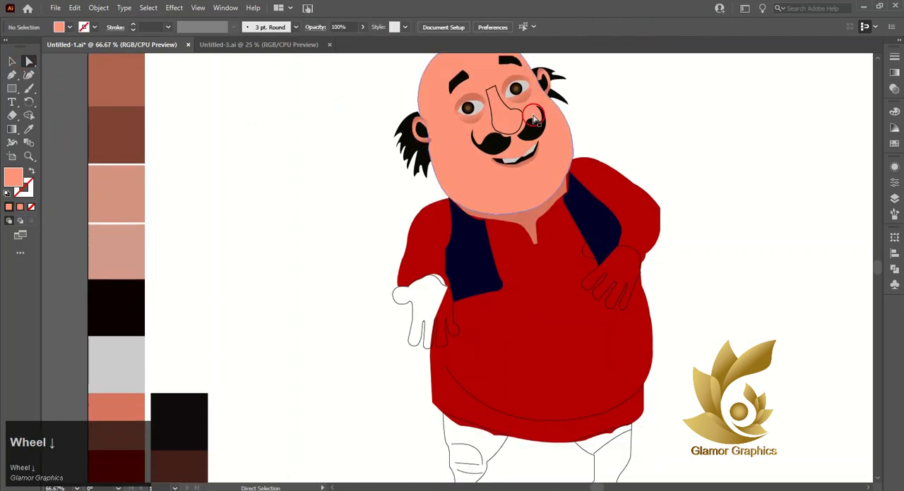
scroll(534, 120, down, 2)
click(622, 202)
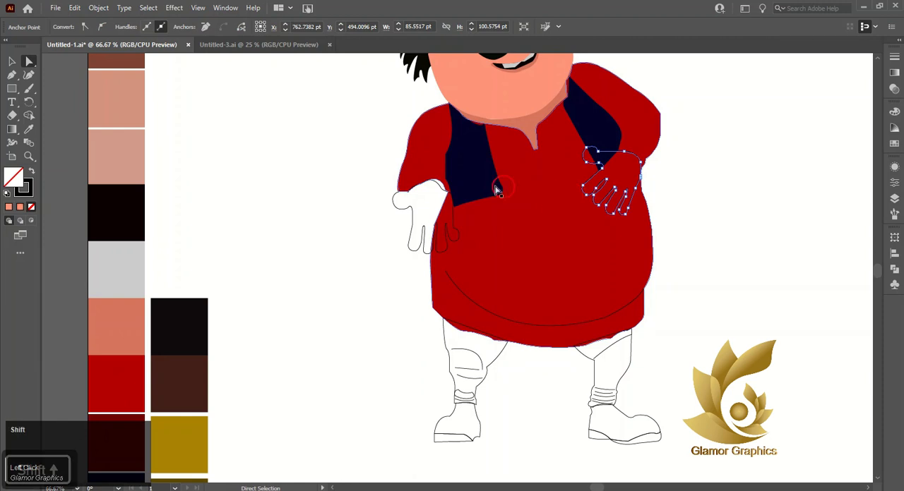
shift+click(406, 209)
click(29, 130)
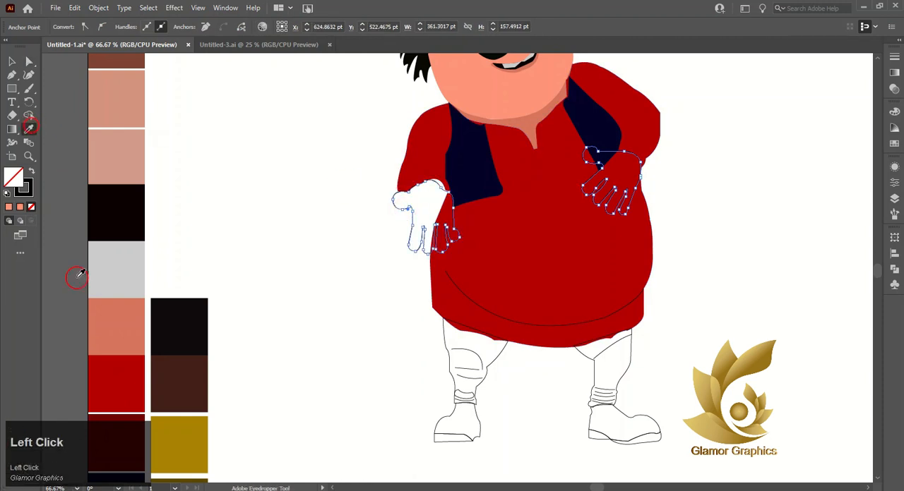
click(113, 319)
click(117, 136)
scroll(117, 134, up, 8)
click(117, 106)
click(10, 62)
click(268, 165)
Step: Fill both trouser legs with the mustard colour from the palette
scroll(485, 369, down, 6)
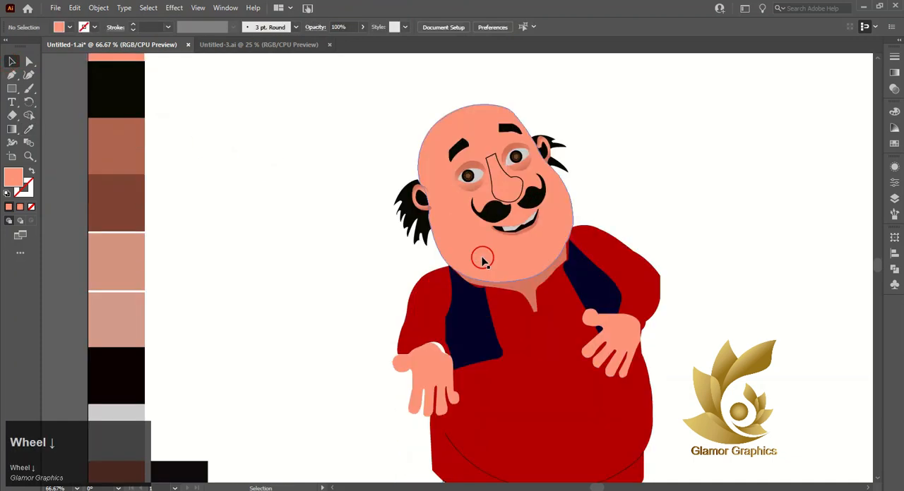
scroll(452, 293, down, 2)
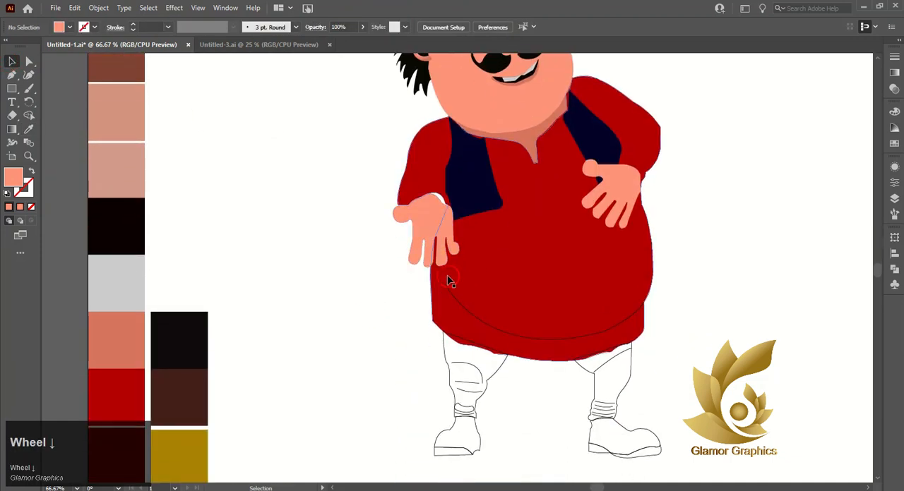
scroll(447, 280, down, 2)
scroll(515, 259, down, 2)
scroll(500, 249, up, 1)
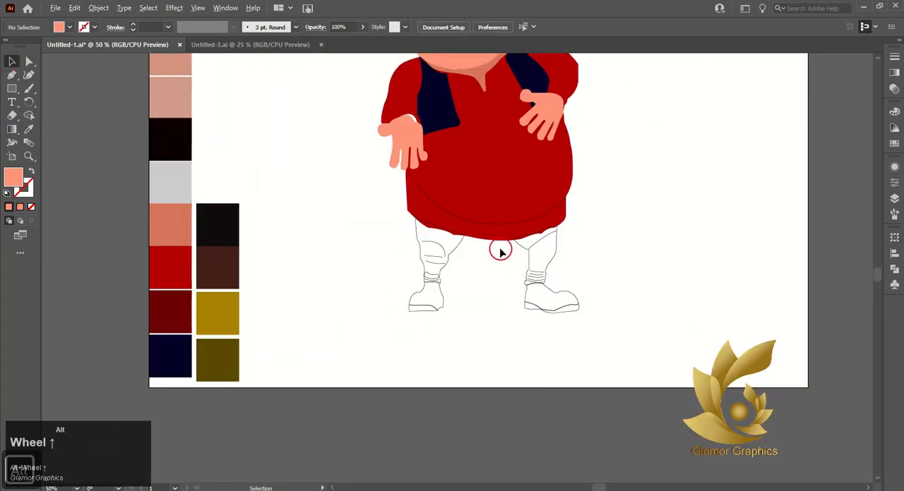
click(456, 248)
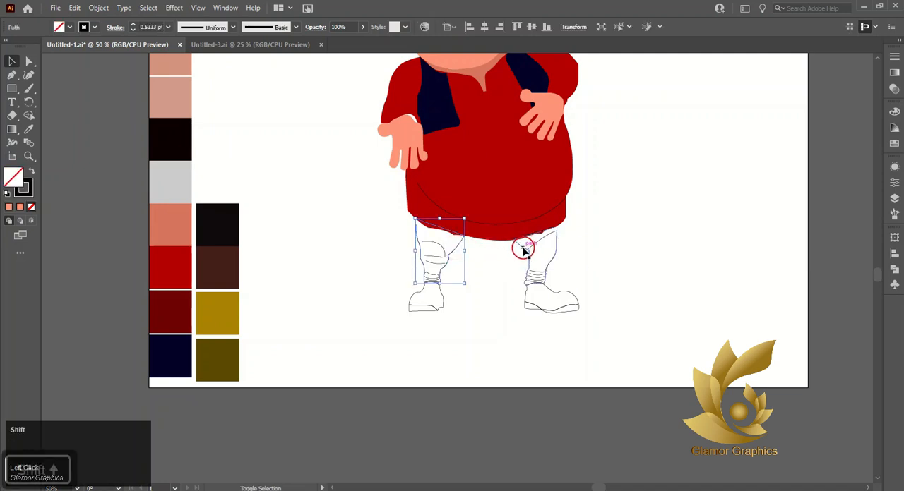
shift+click(523, 250)
click(29, 129)
click(227, 316)
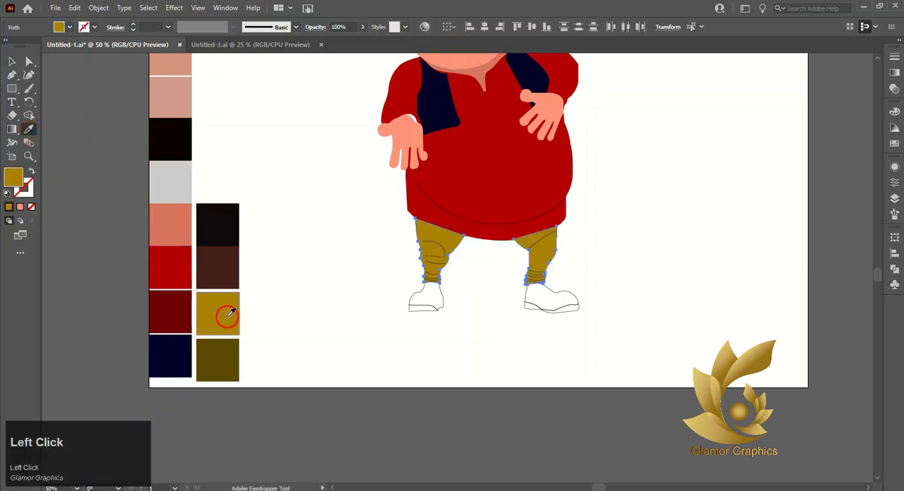
click(213, 309)
click(12, 62)
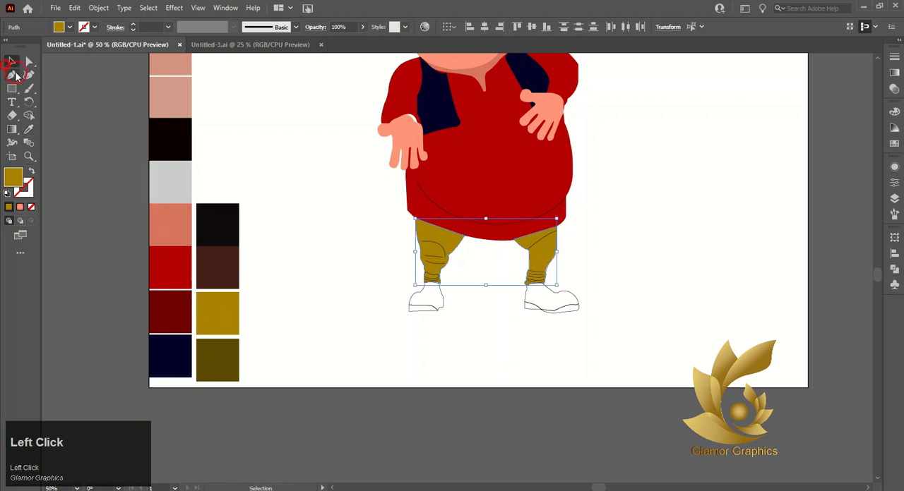
click(379, 343)
Step: Fill the upper part of both shoes with the dark brown palette colour
click(430, 300)
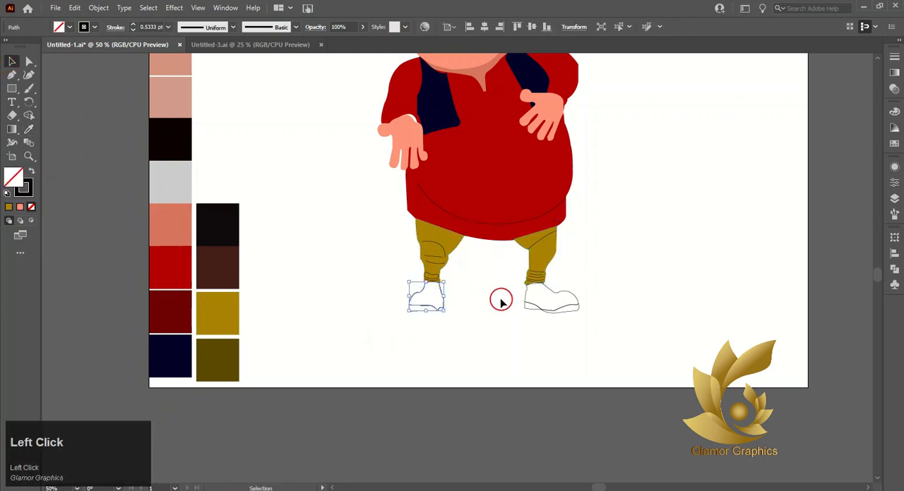
shift+click(529, 298)
click(29, 130)
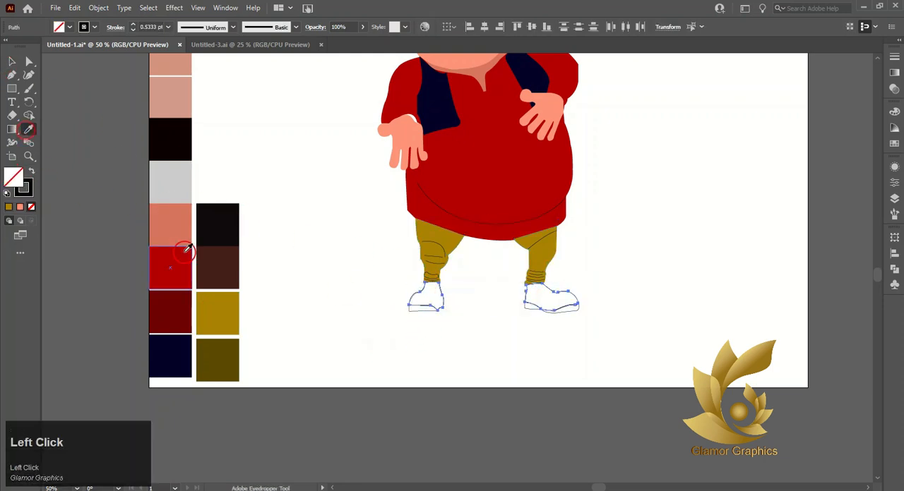
click(227, 260)
click(12, 61)
click(397, 331)
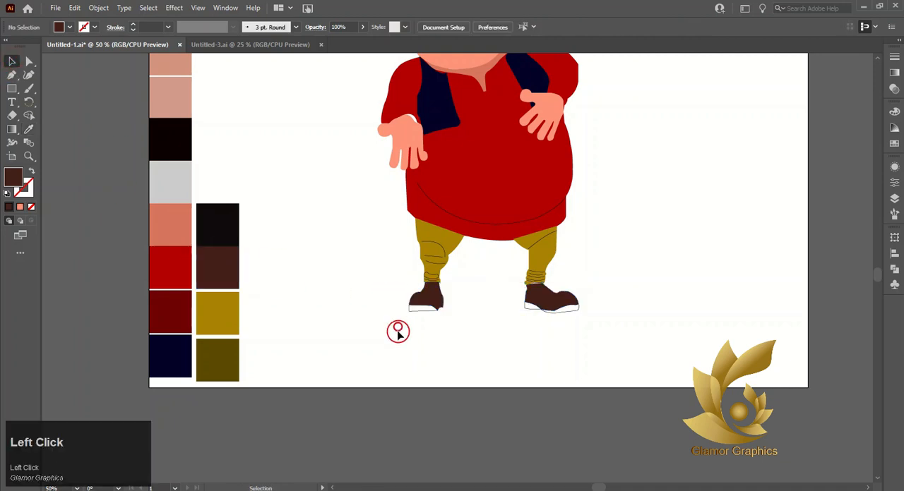
Step: Fill both shoe soles with the near-black palette colour after trying the navy one
click(420, 309)
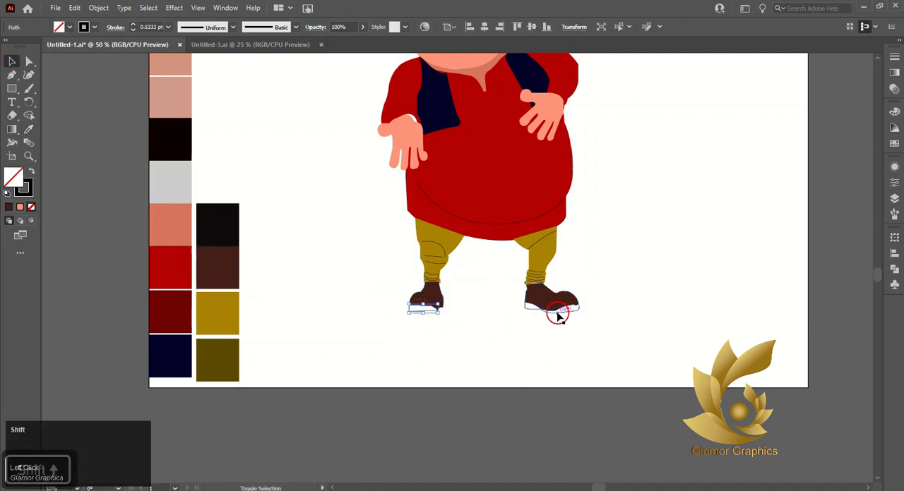
shift+click(559, 308)
click(29, 130)
click(222, 226)
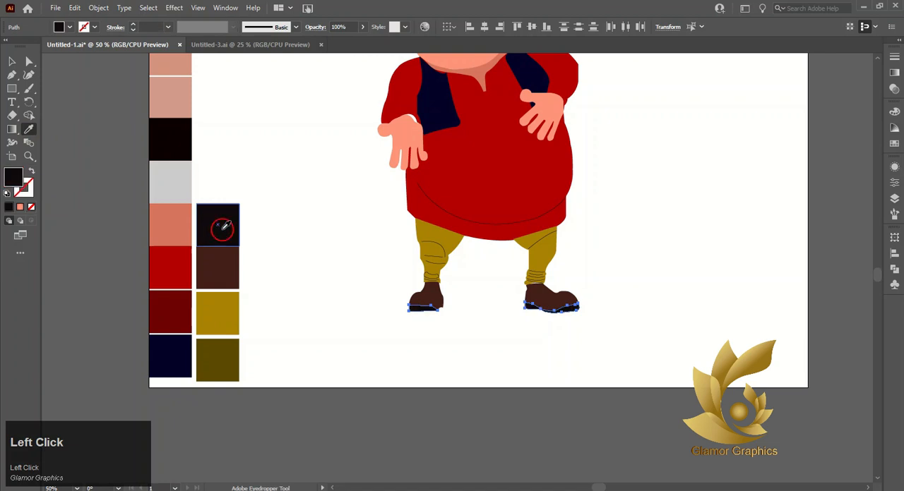
click(171, 355)
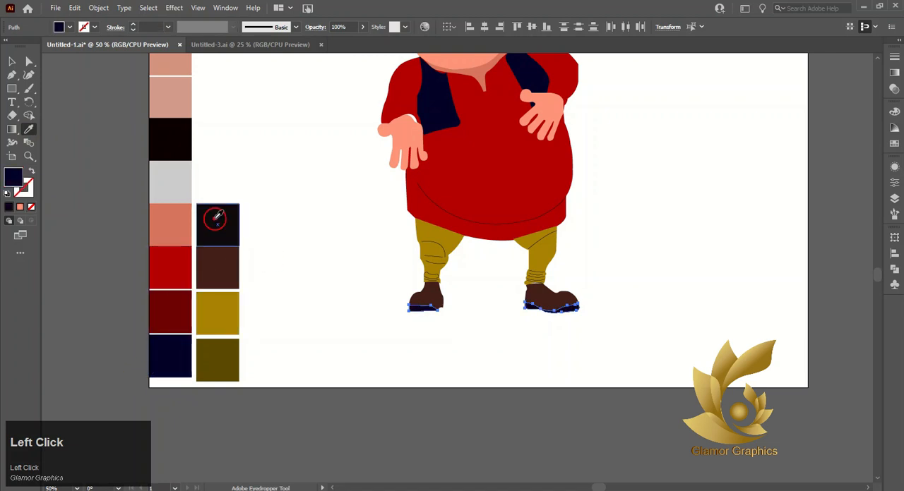
click(12, 61)
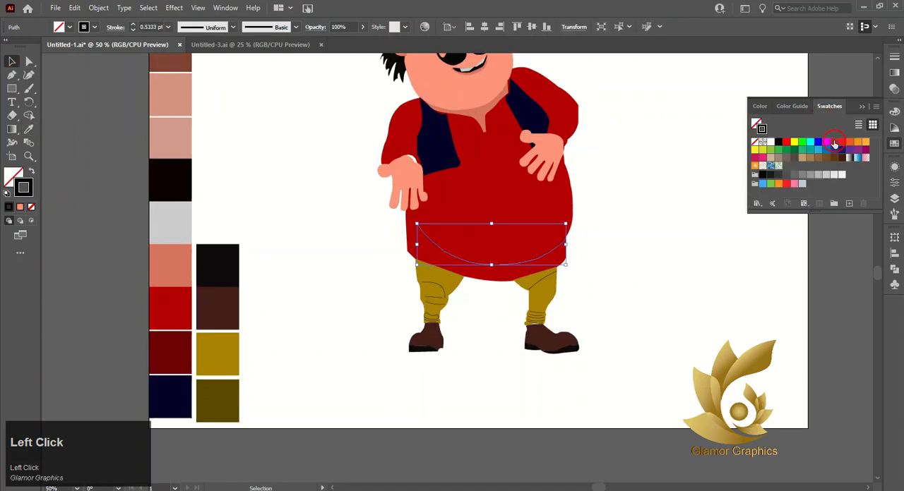
Step: Colour the stroke of the curved belly line on the red shirt with the dark red swatch
double_click(834, 143)
drag(466, 234, 461, 233)
click(450, 322)
click(591, 276)
click(510, 266)
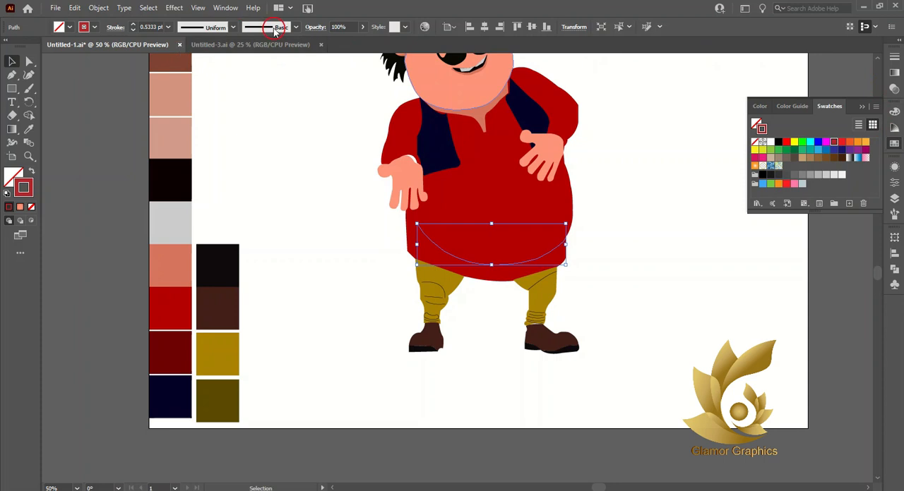
Step: Try the soft 3.00 brush on the belly line's stroke
click(296, 27)
click(259, 105)
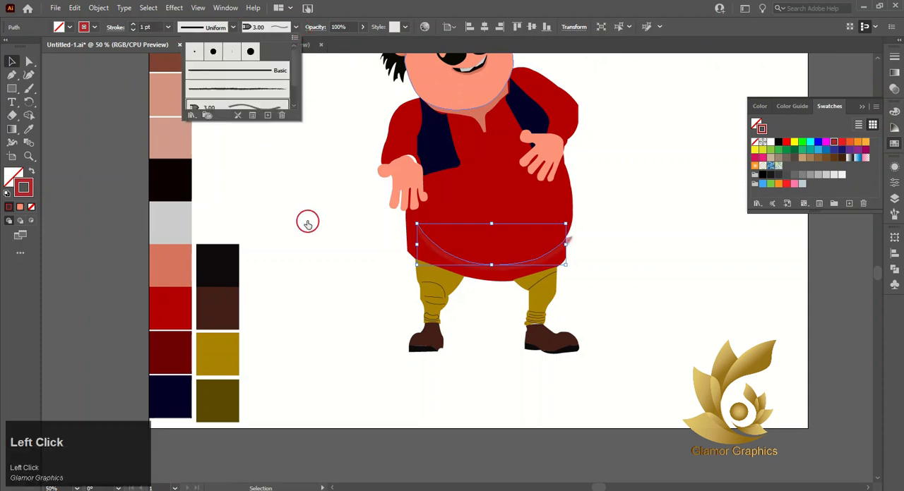
mouse_move(487, 266)
mouse_down()
mouse_move(470, 352)
mouse_move(531, 238)
mouse_move(477, 403)
mouse_move(471, 392)
mouse_move(480, 399)
mouse_move(452, 399)
mouse_up()
scroll(528, 235, up, 4)
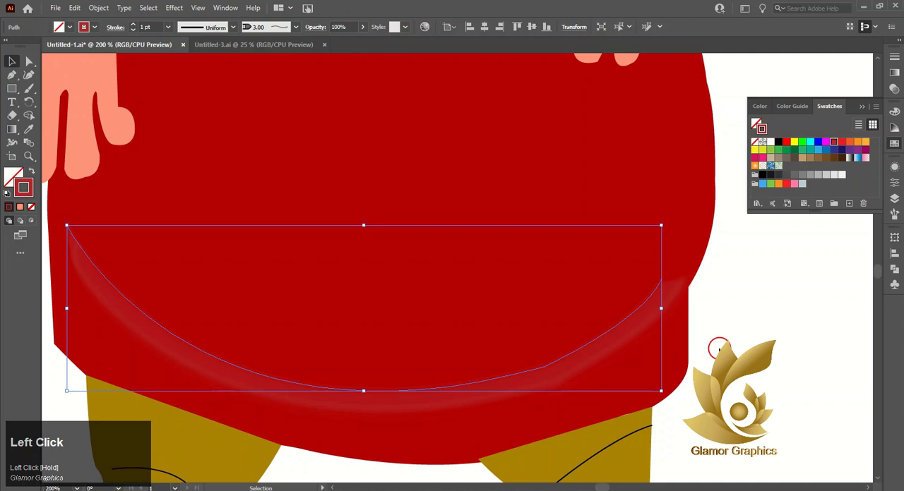
scroll(478, 325, down, 1)
click(480, 381)
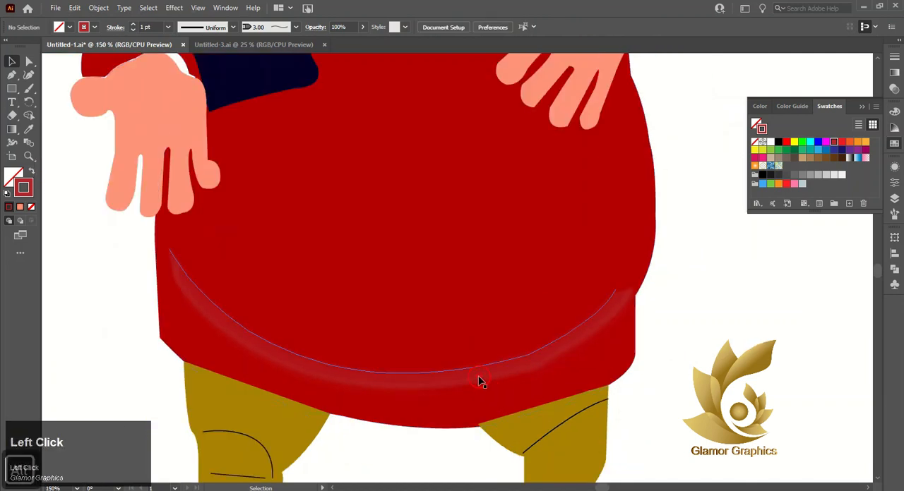
Step: Apply the rough, charcoal-like brush to the belly line's stroke
click(298, 27)
click(233, 76)
click(267, 92)
click(105, 293)
click(322, 365)
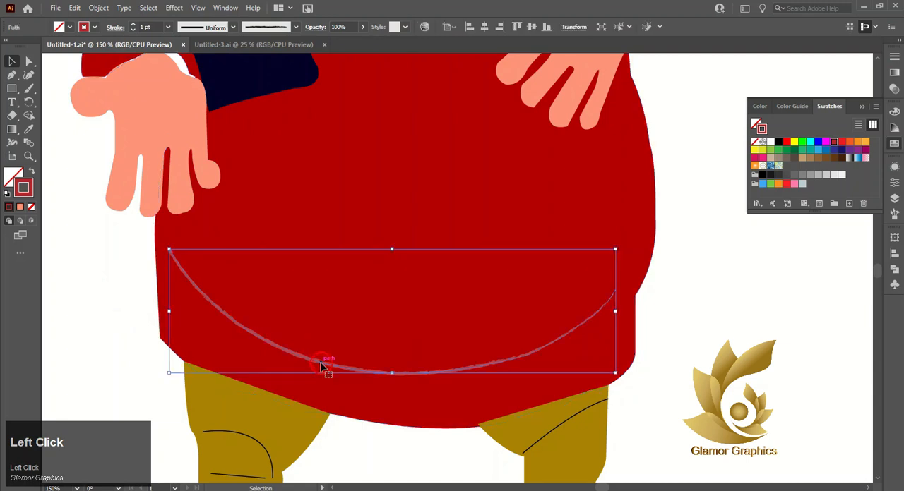
Step: Recolour the belly line's stroke to a brownish red with RGB values 149, 39, 0
click(760, 107)
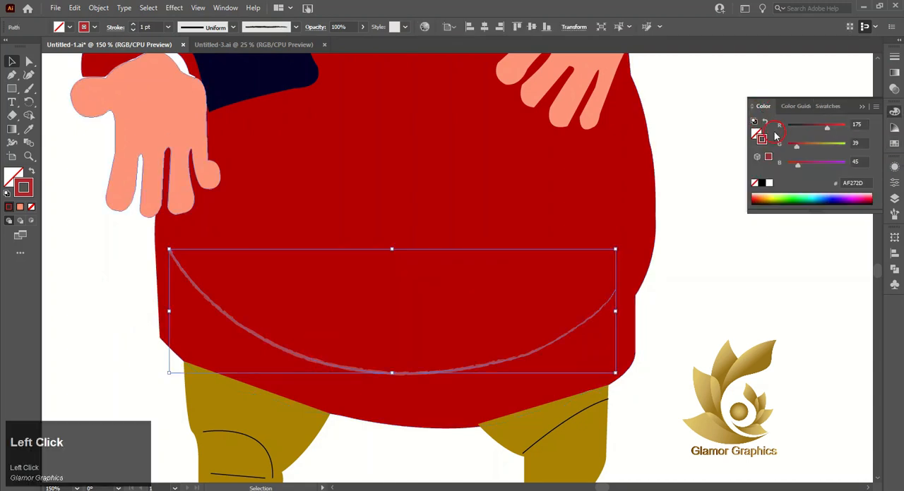
click(798, 166)
click(721, 313)
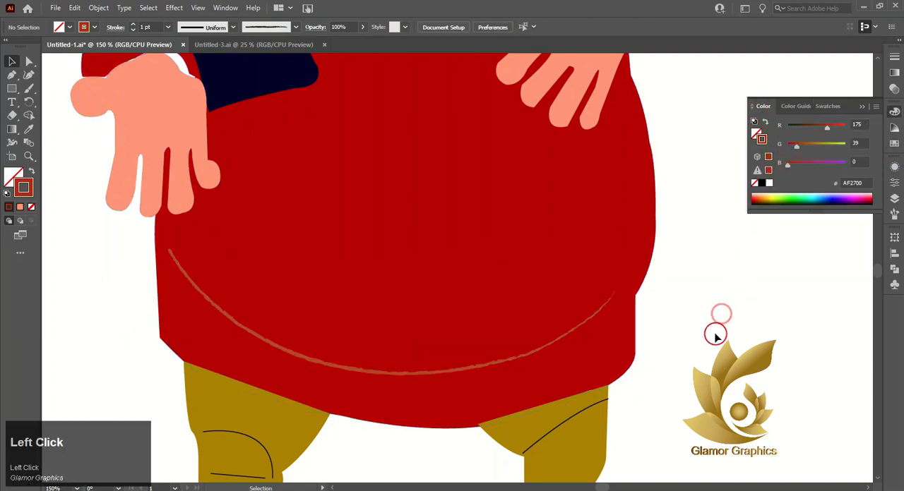
click(535, 356)
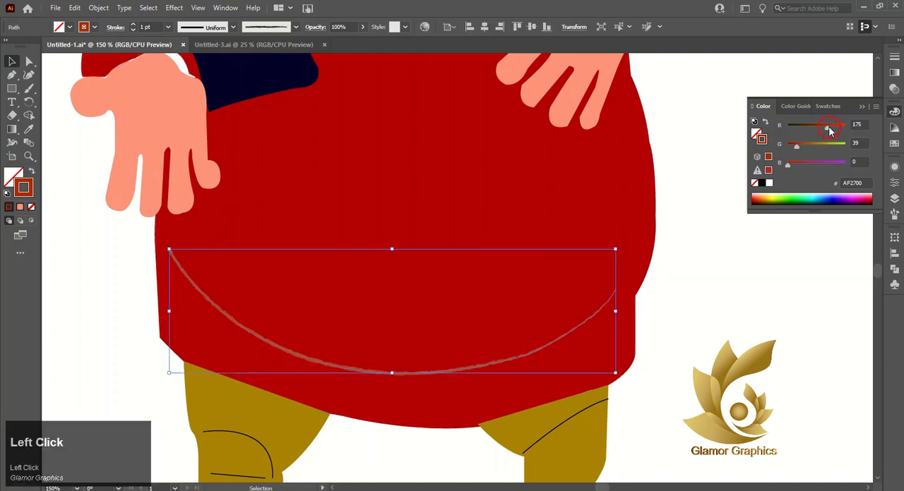
click(732, 317)
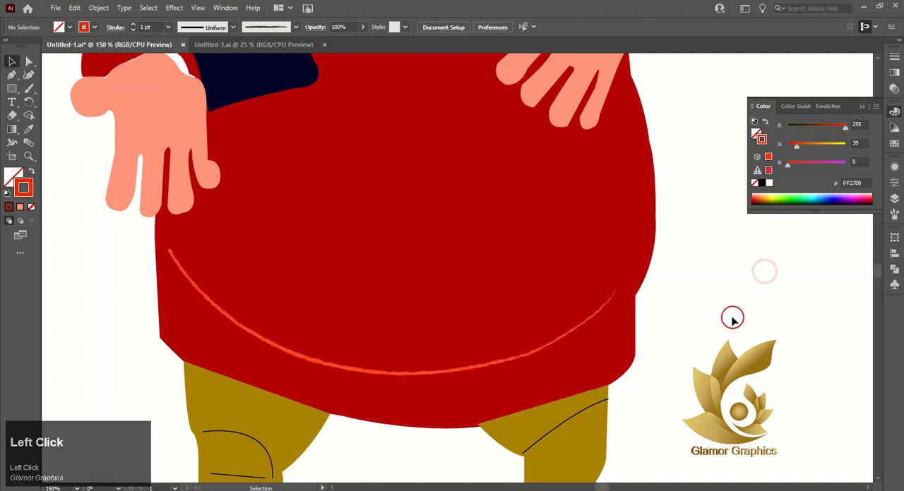
click(593, 314)
drag(849, 125, 821, 127)
click(754, 283)
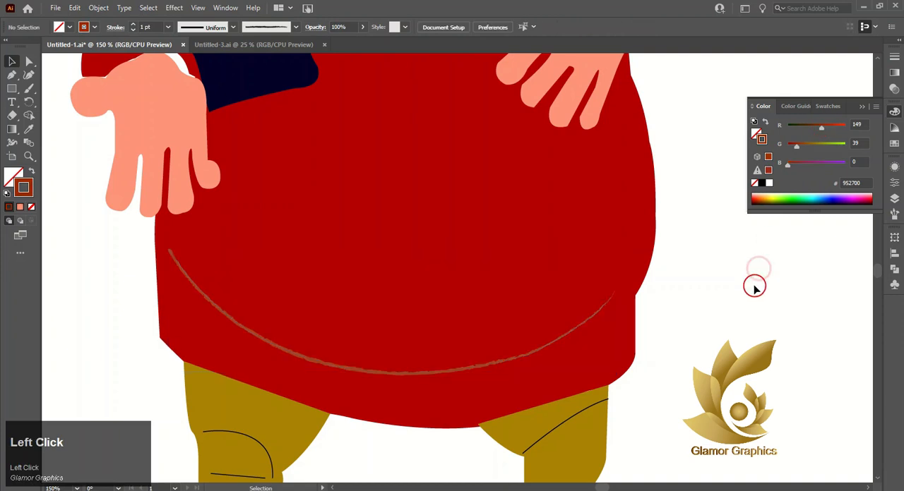
Step: Give the knee and ankle fold lines on both trouser legs a stroke in the dark olive palette colour without fill
alt+scroll(727, 310, down, 3)
click(671, 308)
ctrl+scroll(666, 297, right, 4)
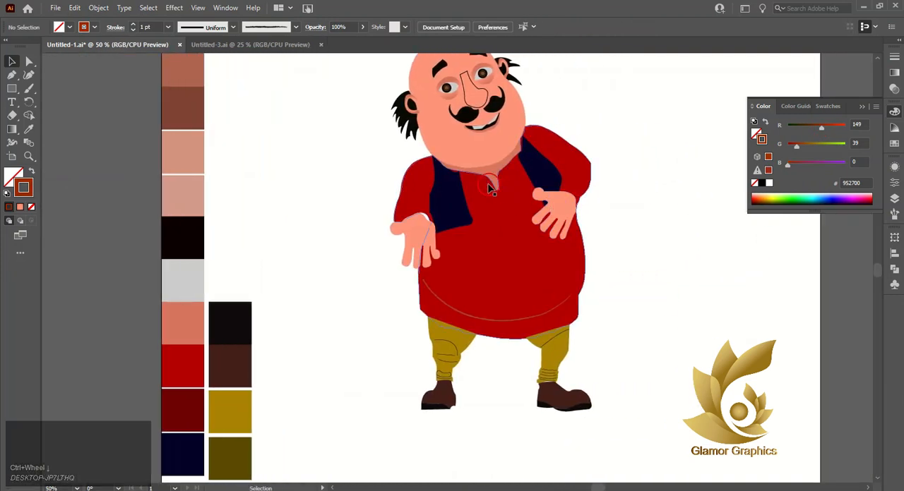
alt+scroll(578, 374, up, 3)
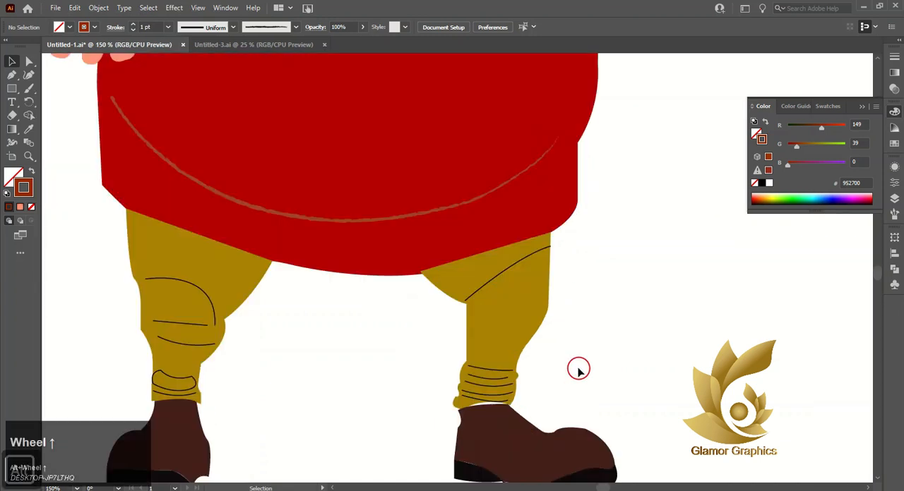
click(510, 266)
shift+click(496, 373)
shift+click(496, 383)
shift+click(482, 399)
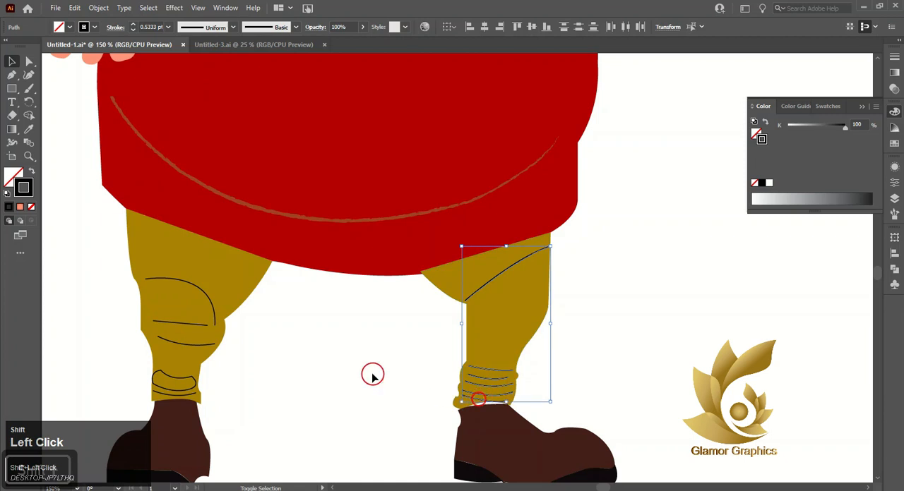
shift+click(204, 296)
shift+click(190, 344)
shift+click(168, 381)
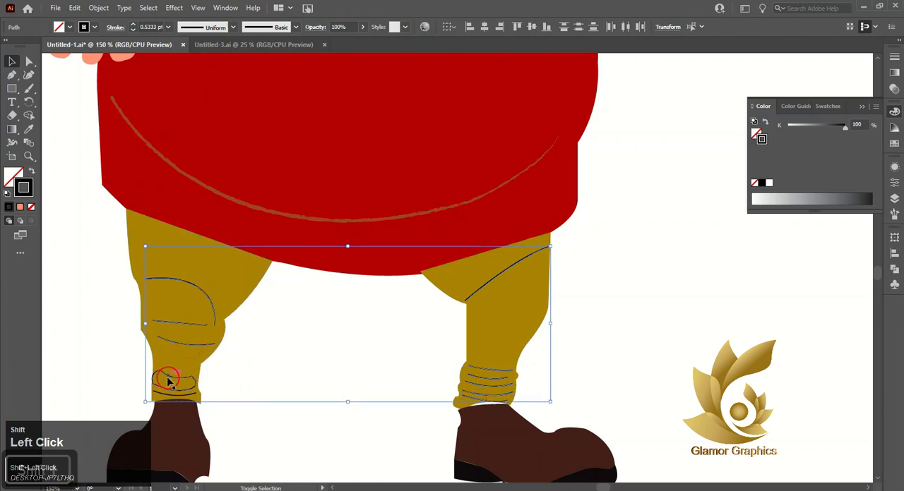
scroll(180, 380, down, 2)
scroll(137, 250, left, 5)
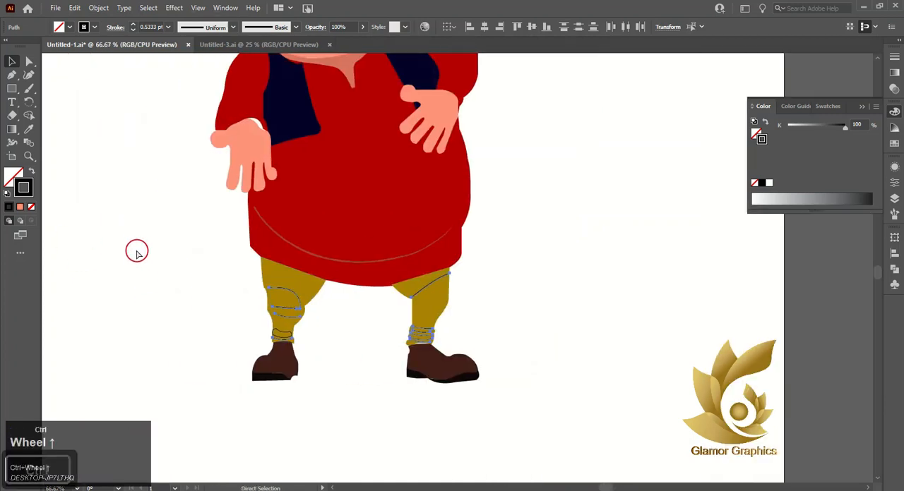
click(28, 129)
click(113, 440)
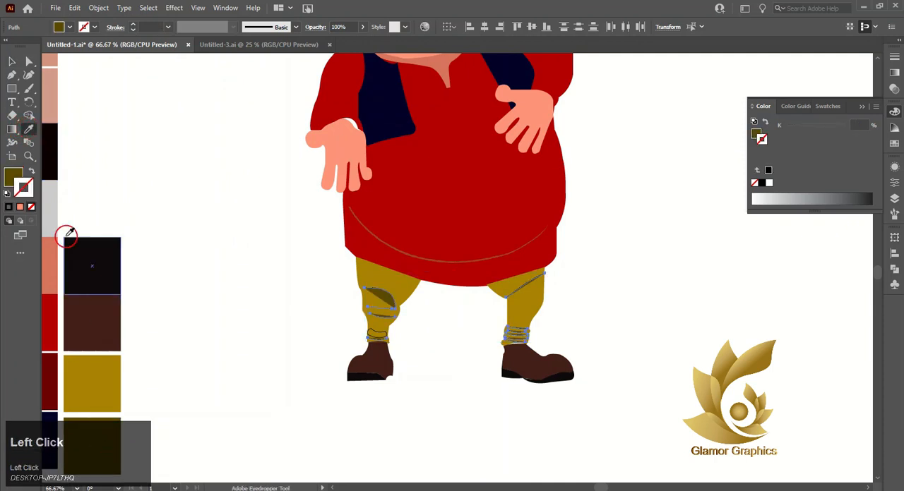
click(31, 171)
key(v)
click(195, 198)
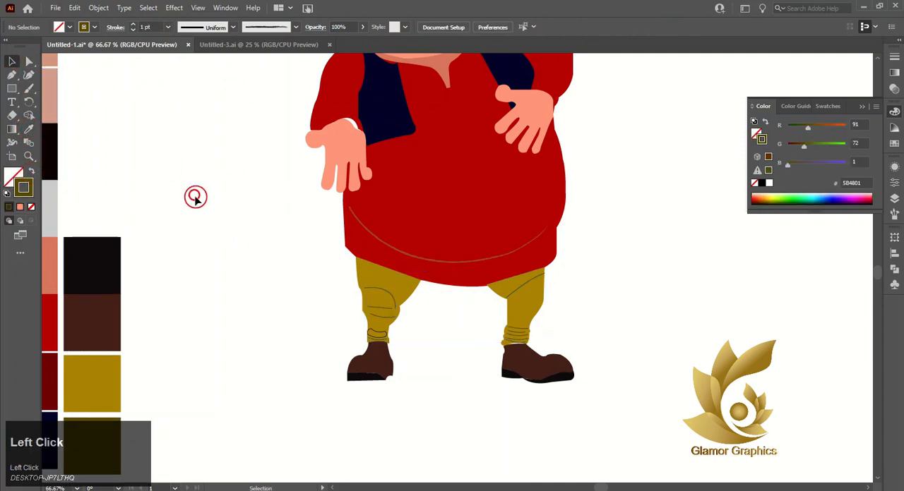
Step: Fill the closed fold shape at the left trouser ankle with the mustard palette colour and give it a grey stroke
click(377, 333)
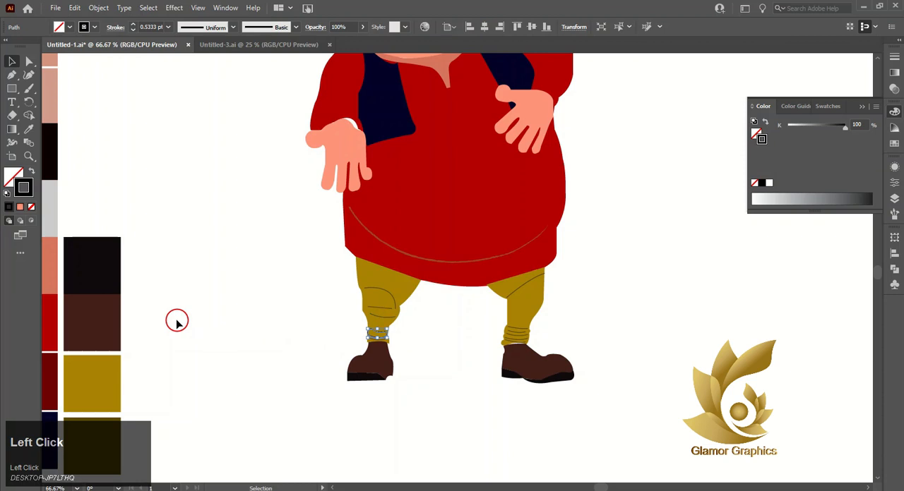
click(32, 128)
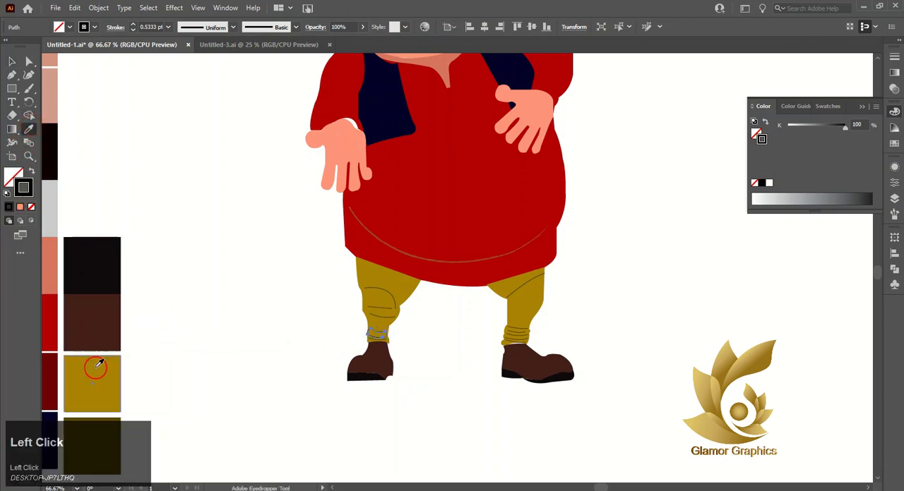
click(98, 364)
click(12, 62)
click(834, 178)
click(802, 199)
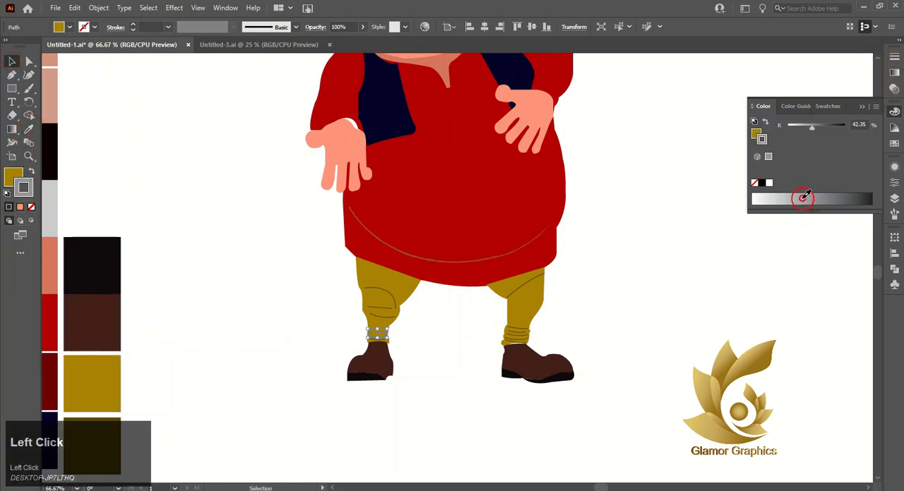
click(756, 134)
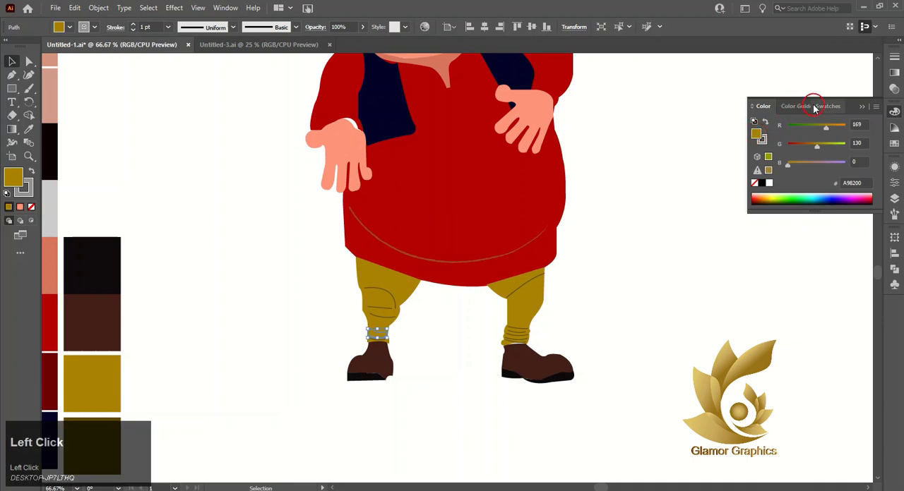
Step: Apply the radial gradient to the ankle fold, sampling dark olive for its end stop and the trousers' mustard for its other stop
click(894, 74)
click(824, 143)
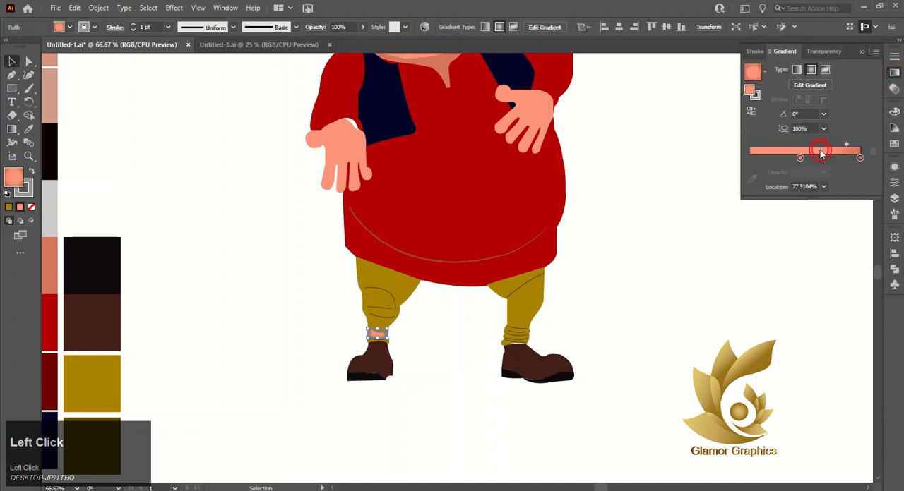
double_click(859, 158)
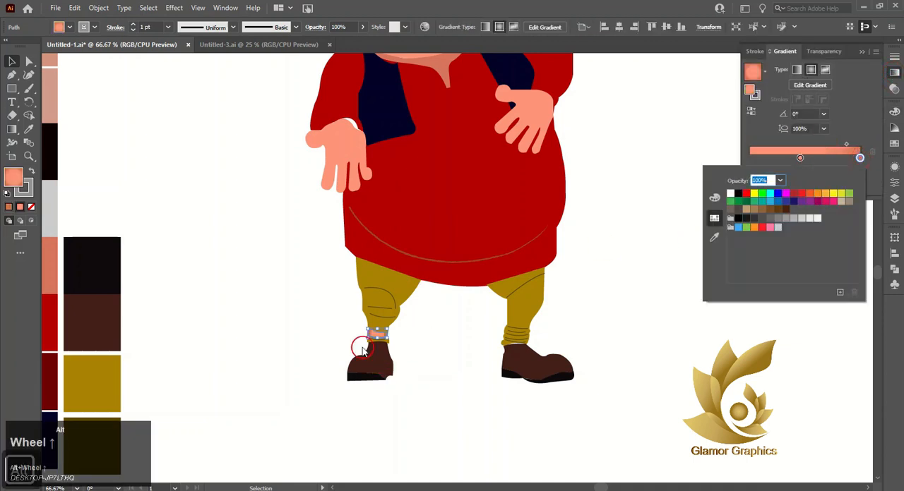
click(713, 237)
click(87, 437)
click(763, 173)
double_click(800, 145)
click(715, 232)
click(392, 284)
click(12, 61)
click(129, 153)
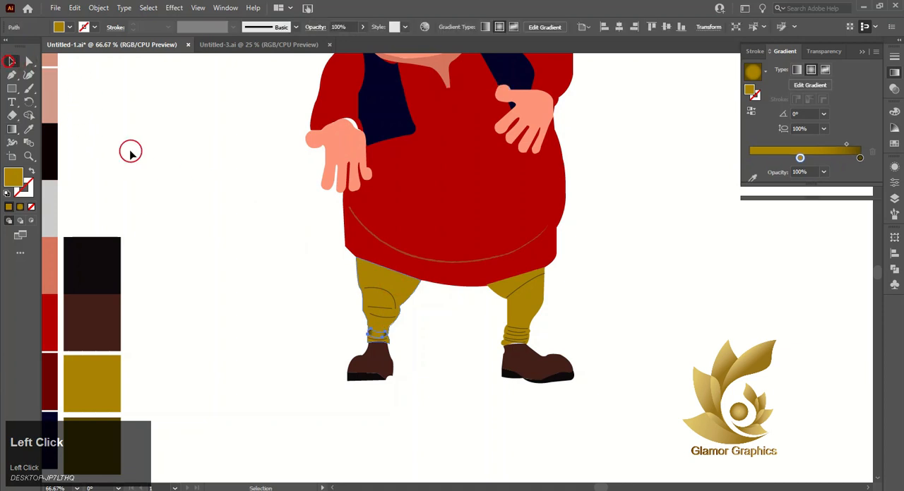
Step: Move the ankle fold gradient's mustard stop to about 1.5 % and its midpoint to about 48 %, and reverse the gradient
scroll(377, 334, up, 3)
click(394, 344)
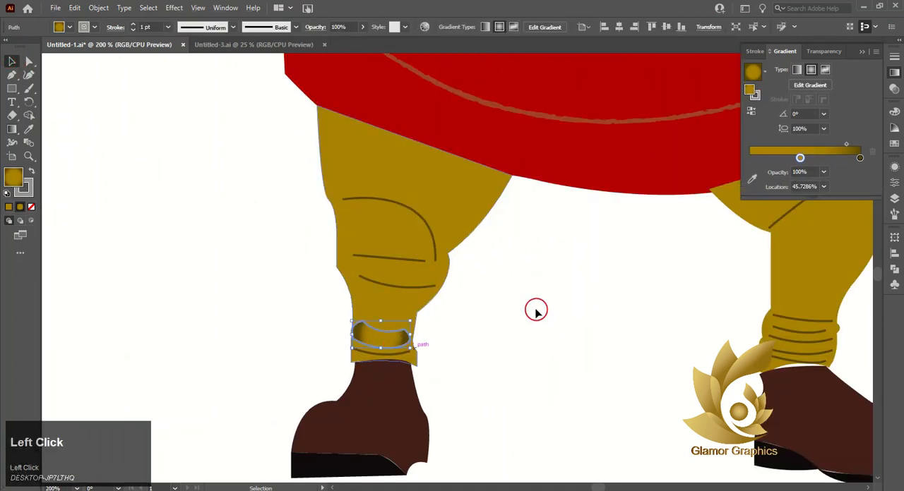
drag(798, 157, 750, 156)
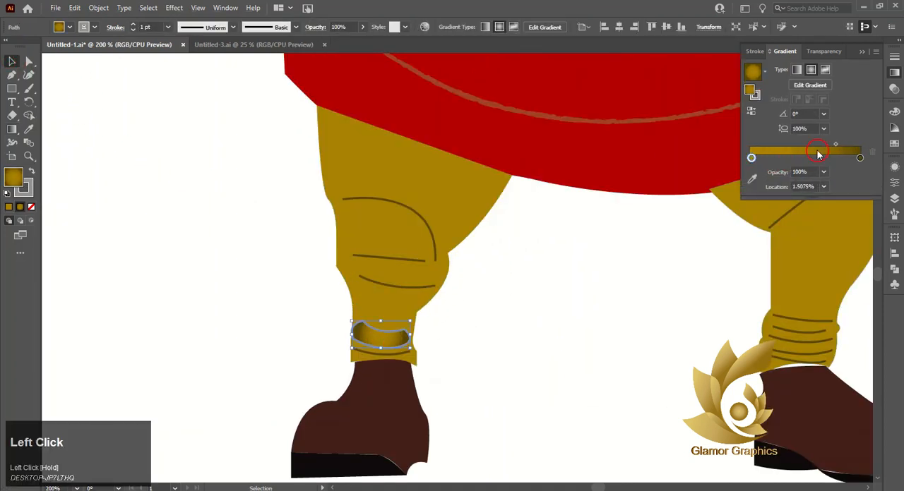
drag(835, 147, 804, 149)
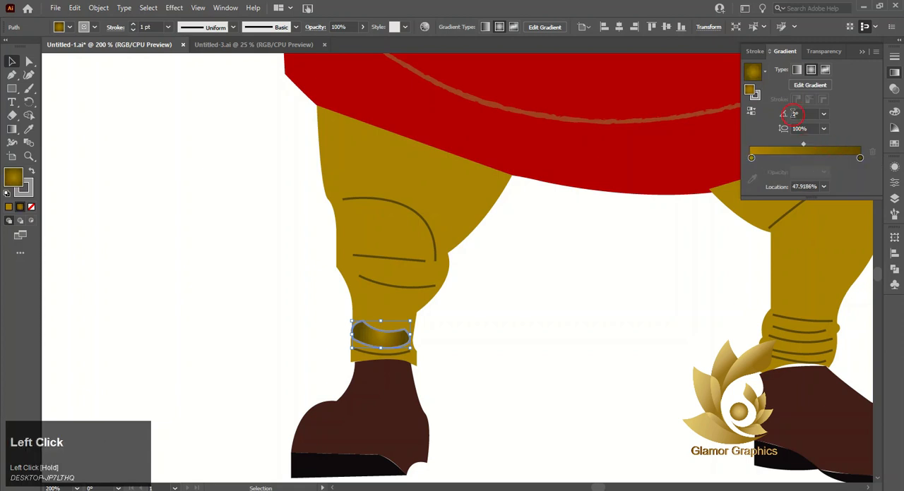
click(755, 96)
click(749, 88)
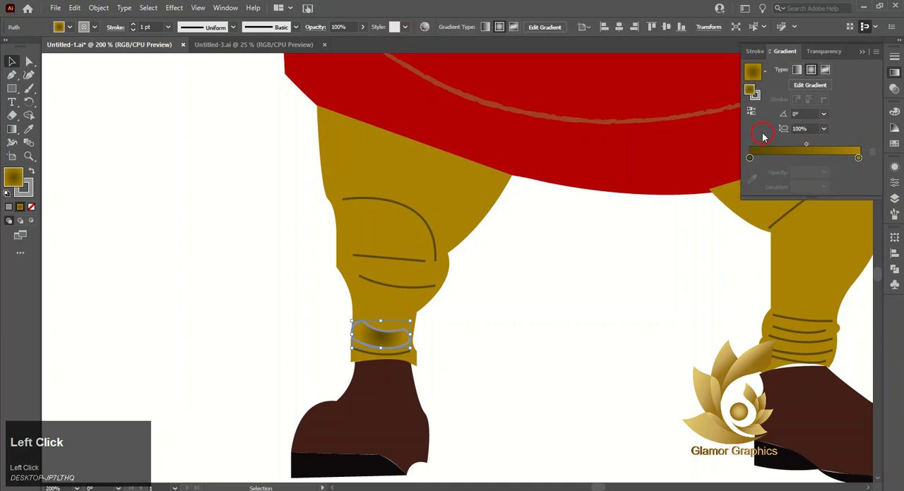
Step: Change the ankle fold's gradient type to linear and remove the shape's grey stroke
double_click(748, 157)
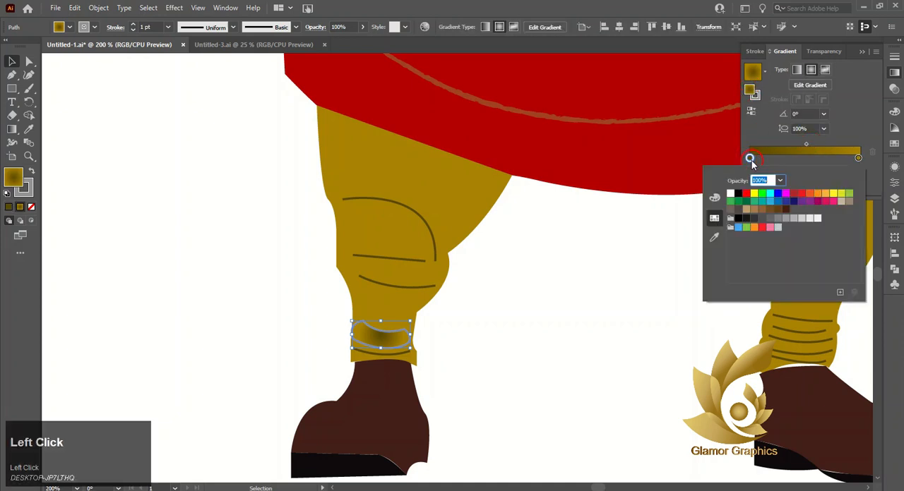
click(796, 70)
click(810, 69)
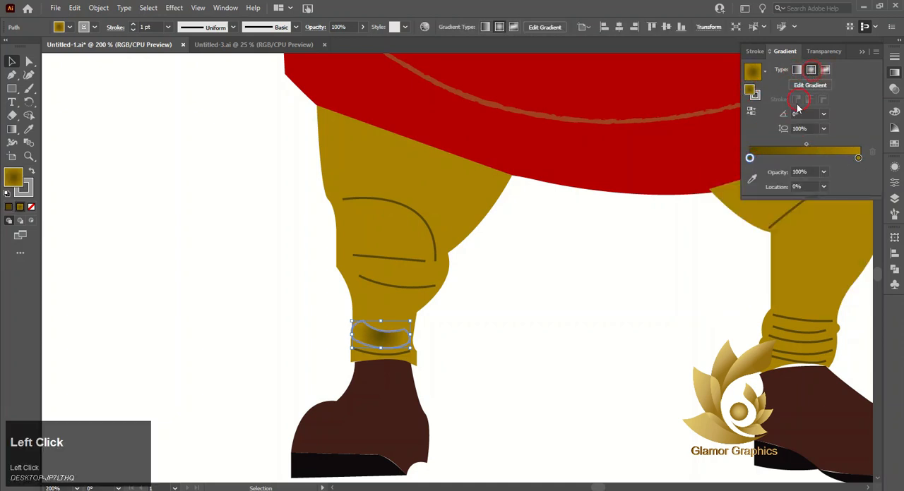
click(796, 69)
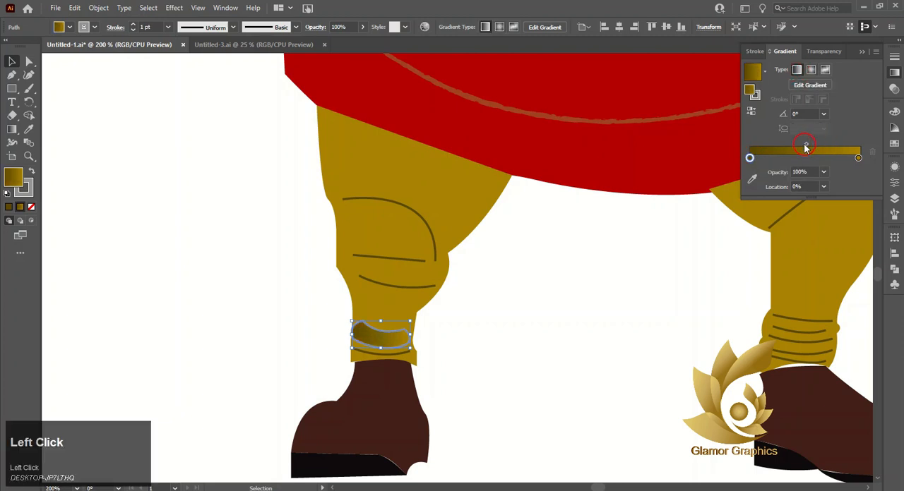
click(24, 105)
click(28, 186)
click(32, 206)
click(13, 176)
Step: Redraw the linear gradient downwards across the ankle fold at an angle of about -93.6°
click(12, 129)
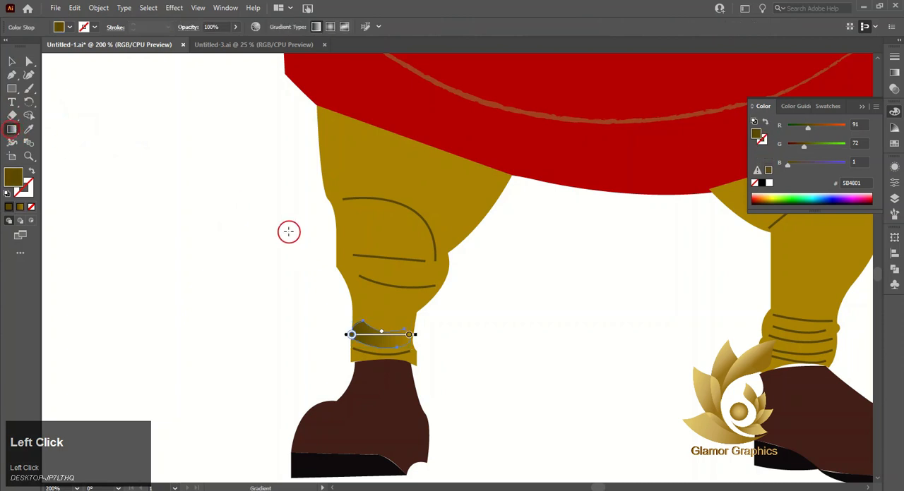
scroll(360, 334, up, 2)
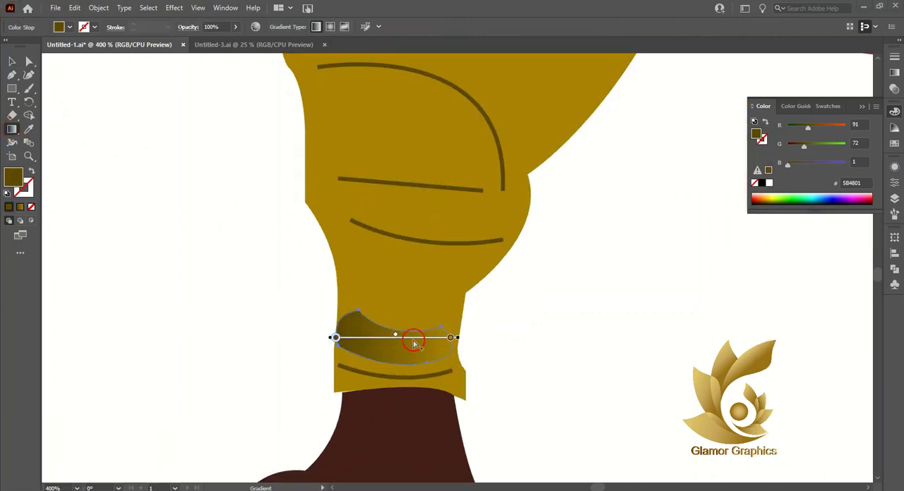
scroll(403, 337, up, 2)
drag(389, 339, 386, 403)
Step: Set the gradient midpoint to about 25.6 %, move the mustard stop near the middle, and copy the dark olive stop to 100 %
click(894, 72)
drag(803, 131, 777, 140)
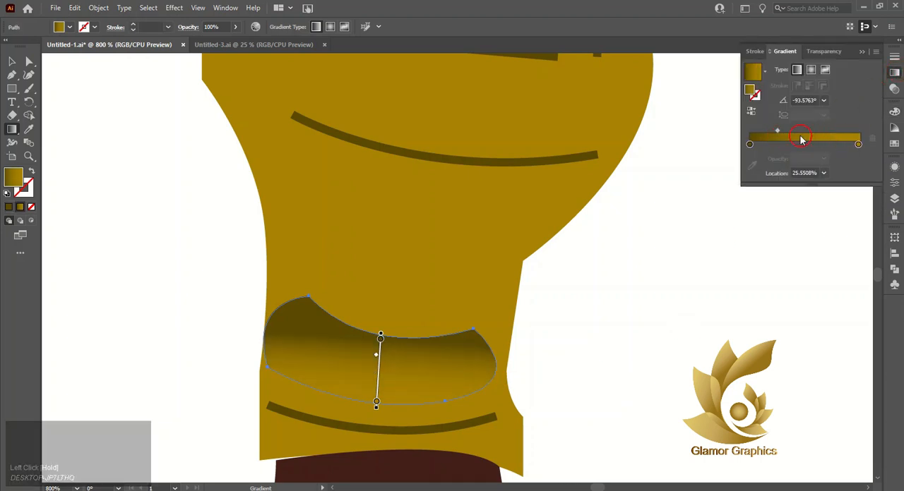
drag(858, 144, 805, 145)
drag(750, 144, 859, 144)
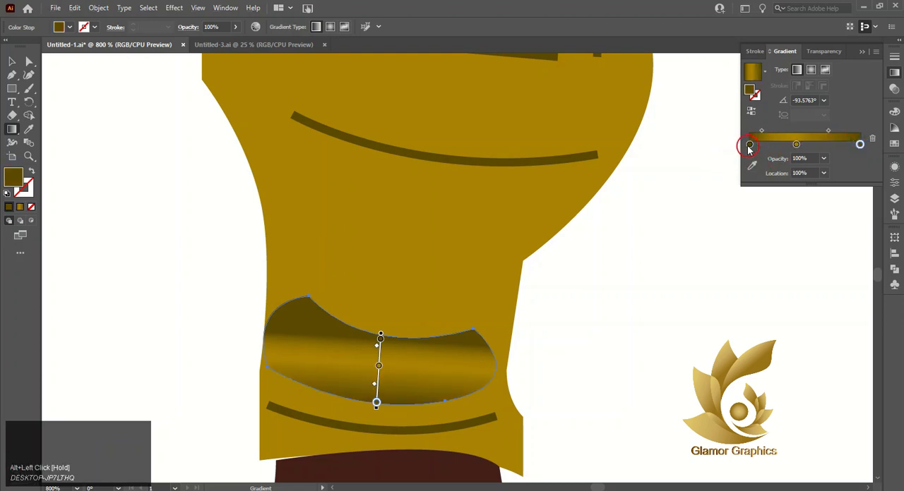
Step: Lighten the gradient's first dark olive stop by setting its brightness to 54.9 %
double_click(750, 144)
click(714, 185)
click(859, 157)
click(789, 181)
drag(788, 228, 797, 224)
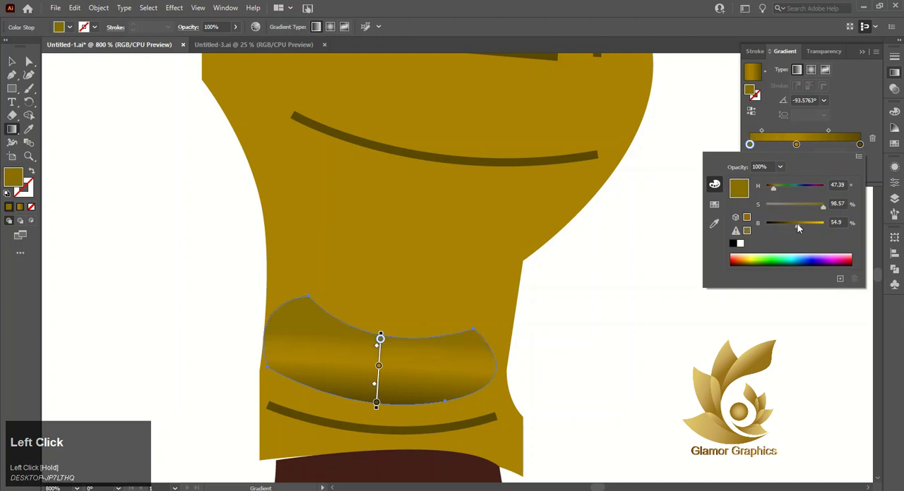
Step: Replace the gradient's dark end stop with a copy of the lightened first stop at about 99.5 %
click(860, 146)
click(860, 145)
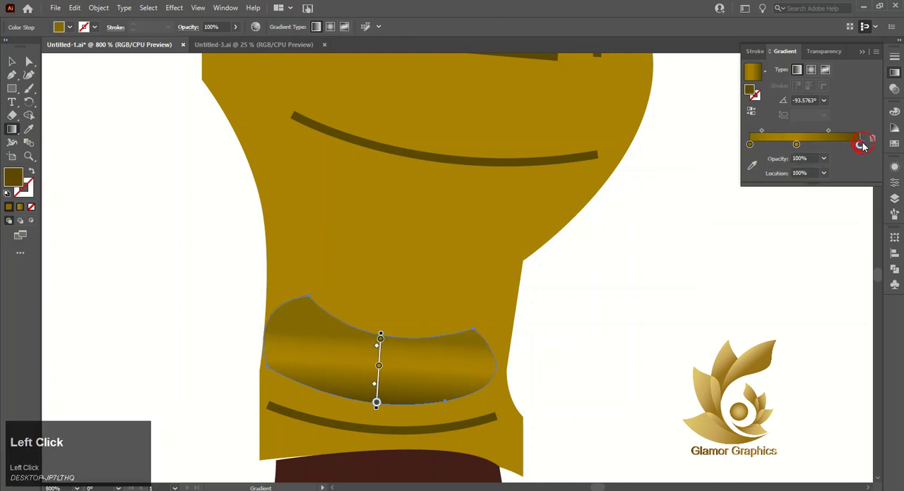
click(873, 139)
drag(750, 144, 862, 140)
Step: Redraw the ankle fold's gradient at about -95.4°, set its first midpoint to about 49 %, and reverse the gradient
drag(397, 334, 391, 403)
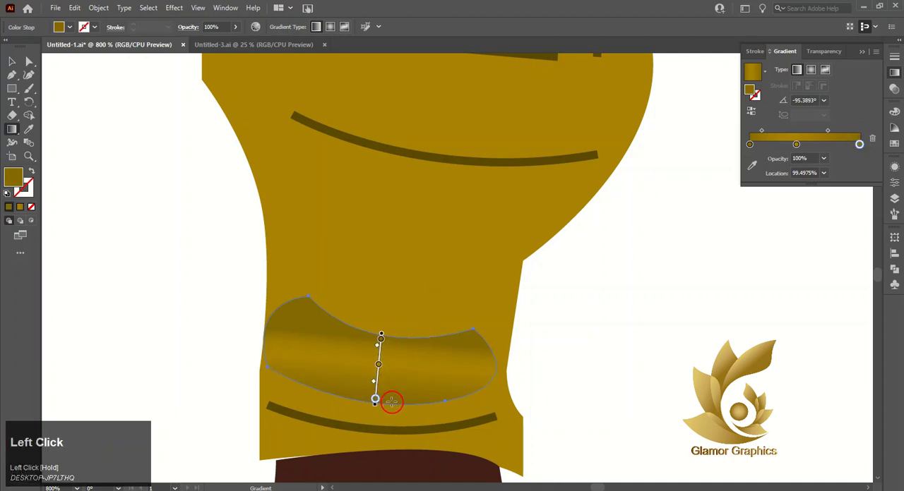
drag(761, 132, 774, 136)
click(12, 65)
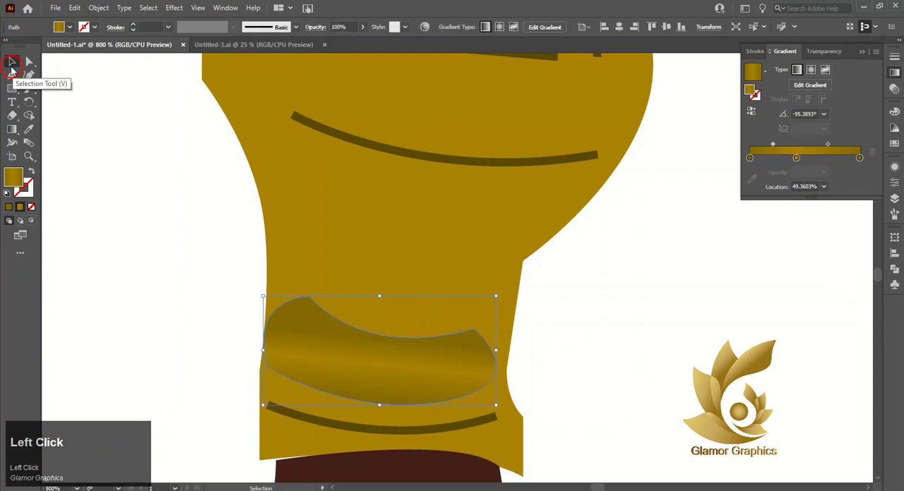
click(752, 114)
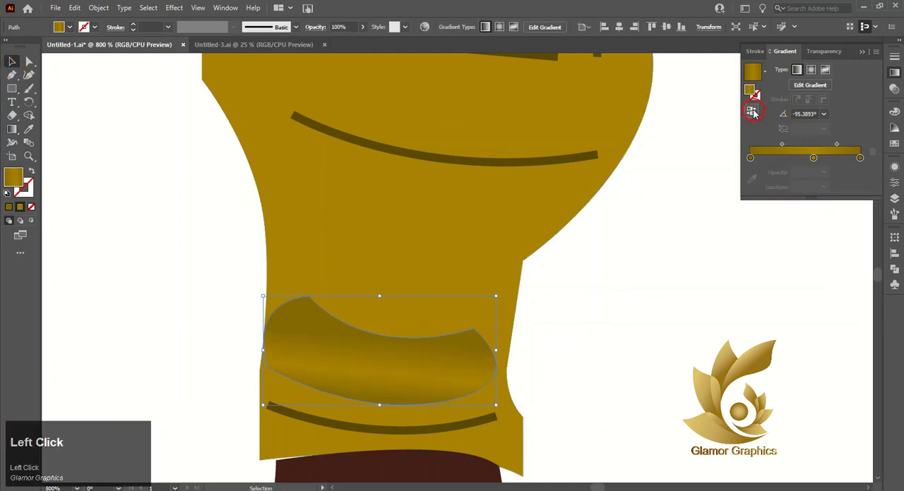
click(859, 157)
click(872, 151)
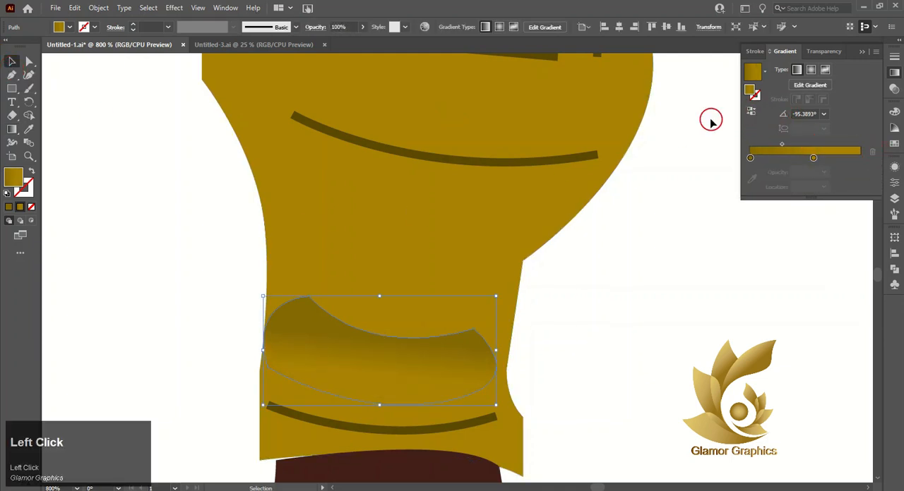
click(750, 111)
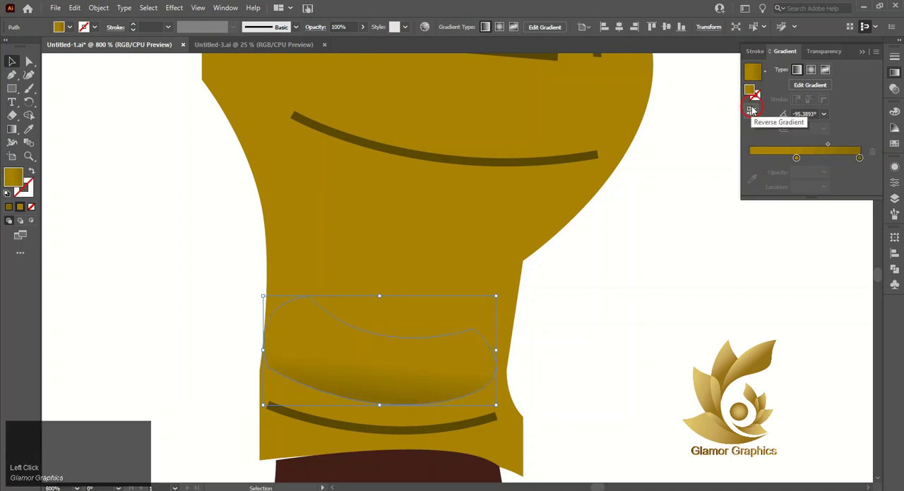
key(ctrl+z)
key(ctrl+z)
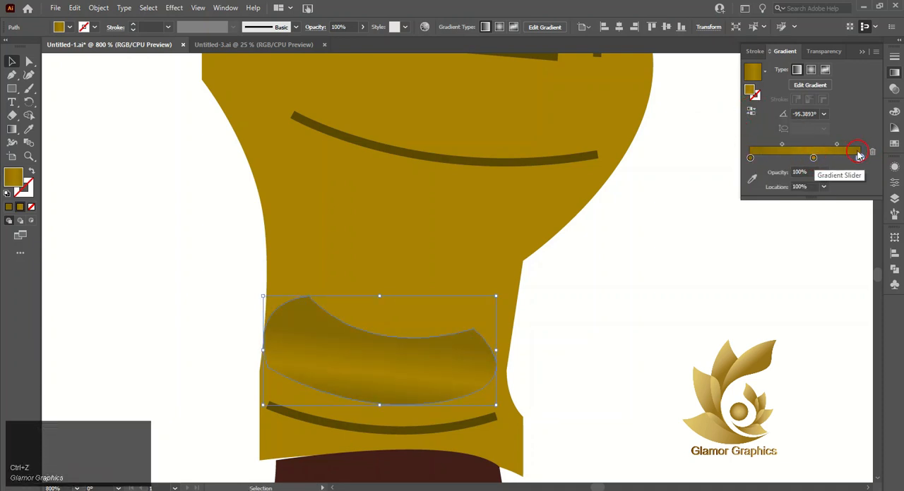
Step: Rearrange the ankle fold's gradient into mustard end stops around a dark stop at about 54.3 %, with the second midpoint at about 59.9 %
click(872, 151)
drag(813, 158, 860, 157)
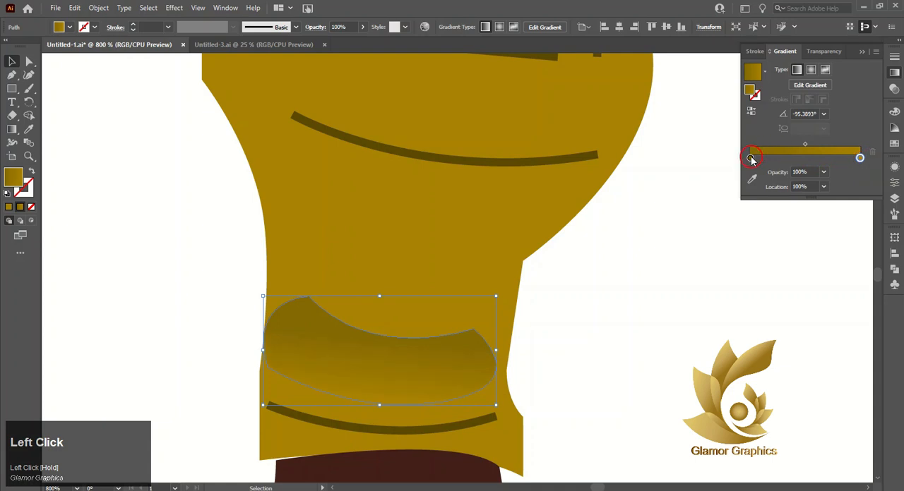
drag(798, 162, 781, 144)
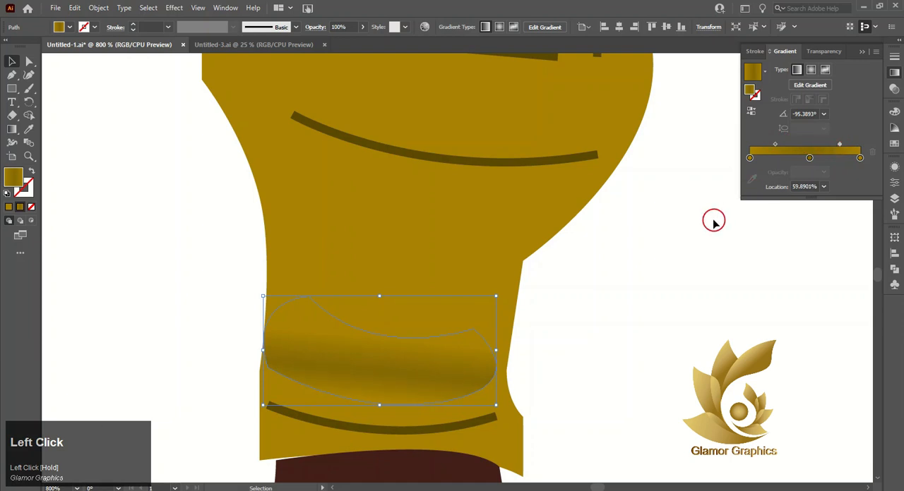
alt+scroll(466, 280, down, 4)
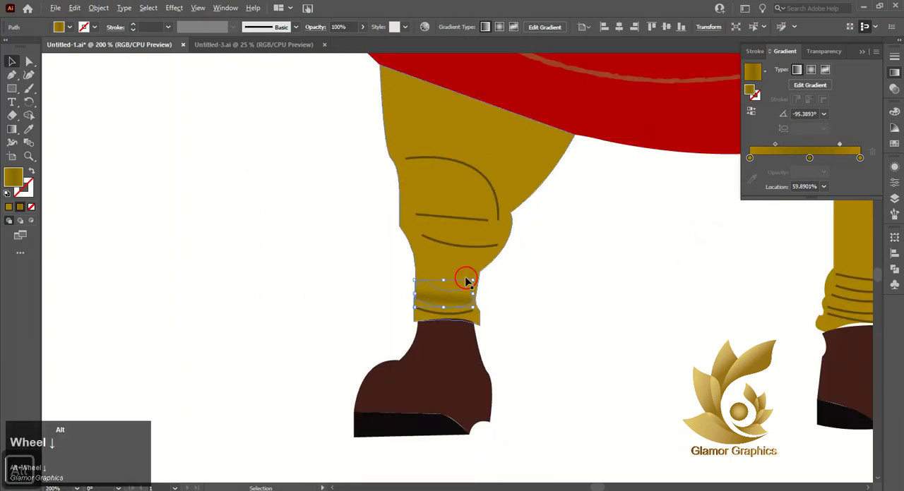
alt+scroll(465, 281, down, 3)
click(529, 312)
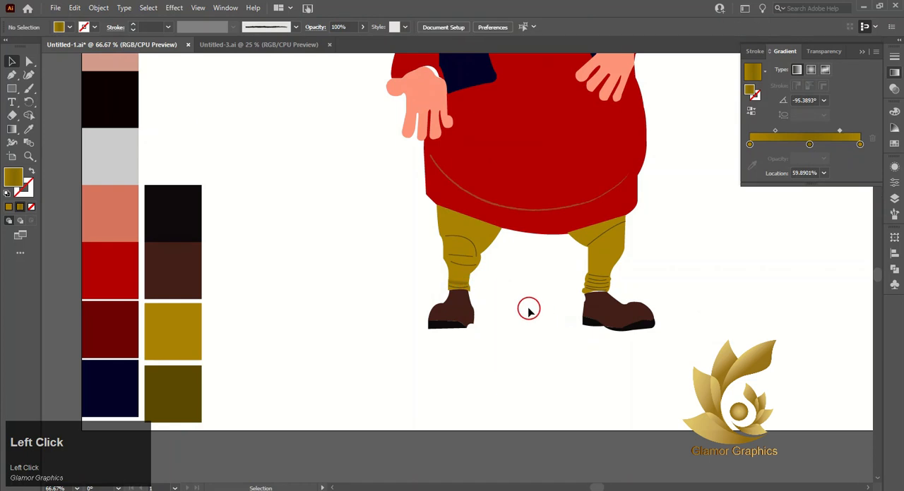
Step: Select all the fold lines on both trouser legs together and show their colour sliders
ctrl+scroll(524, 284, right, 1)
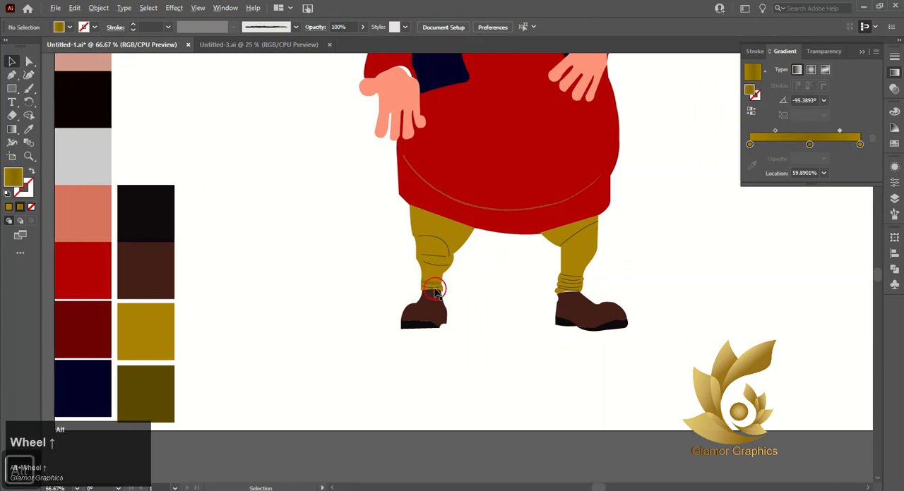
alt+scroll(436, 291, up, 5)
click(445, 312)
alt+scroll(510, 258, down, 1)
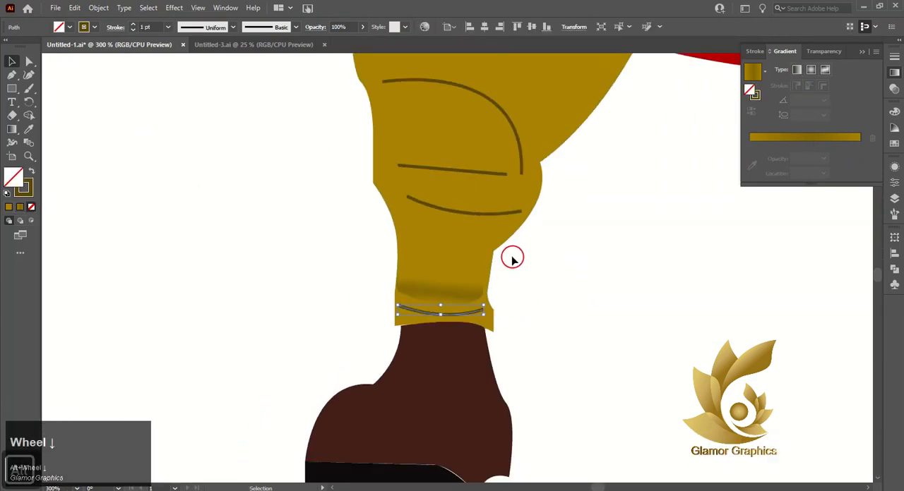
click(510, 214)
ctrl+scroll(520, 221, right, 5)
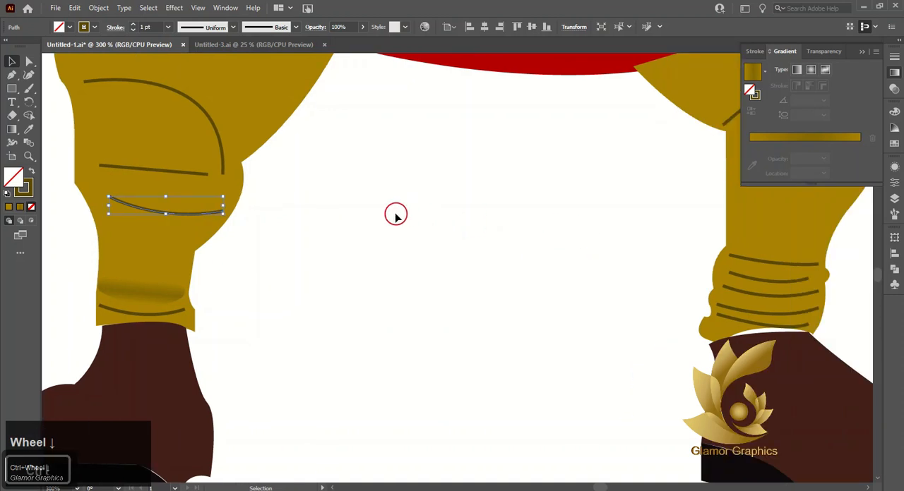
shift+click(175, 173)
shift+click(215, 132)
shift+click(247, 113)
shift+click(164, 313)
shift+click(755, 262)
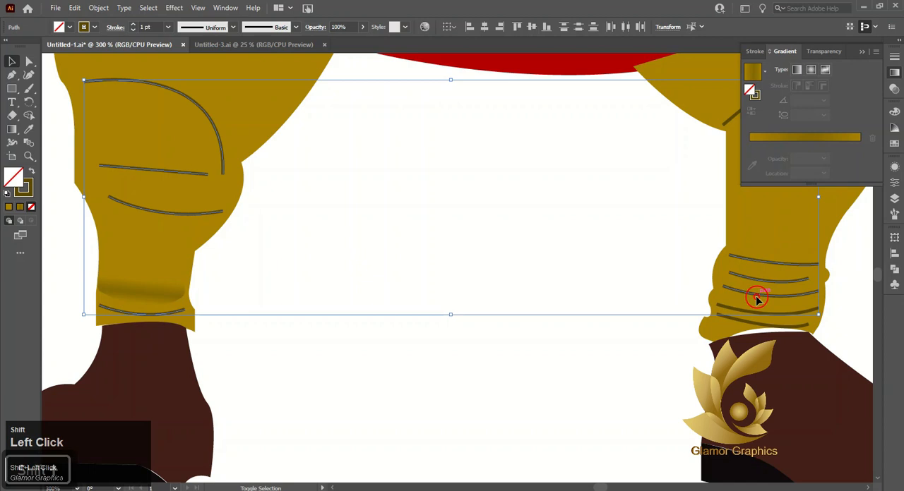
shift+click(754, 313)
shift+click(740, 300)
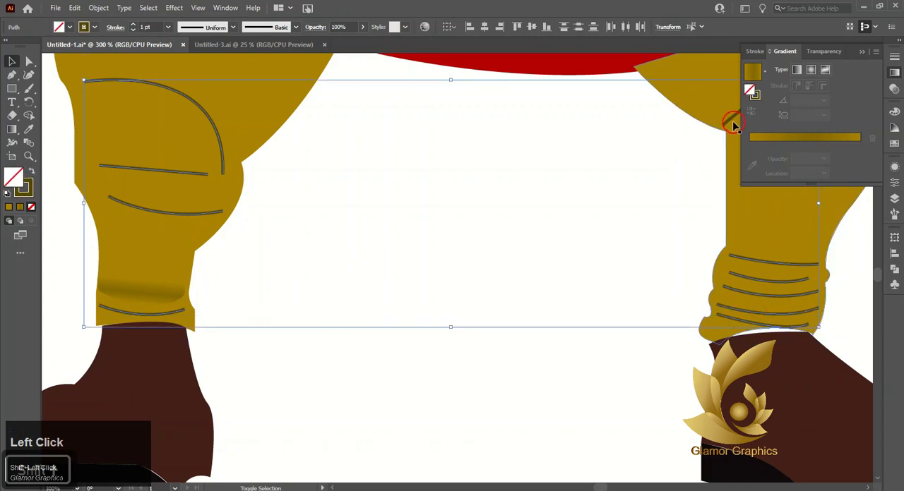
click(893, 144)
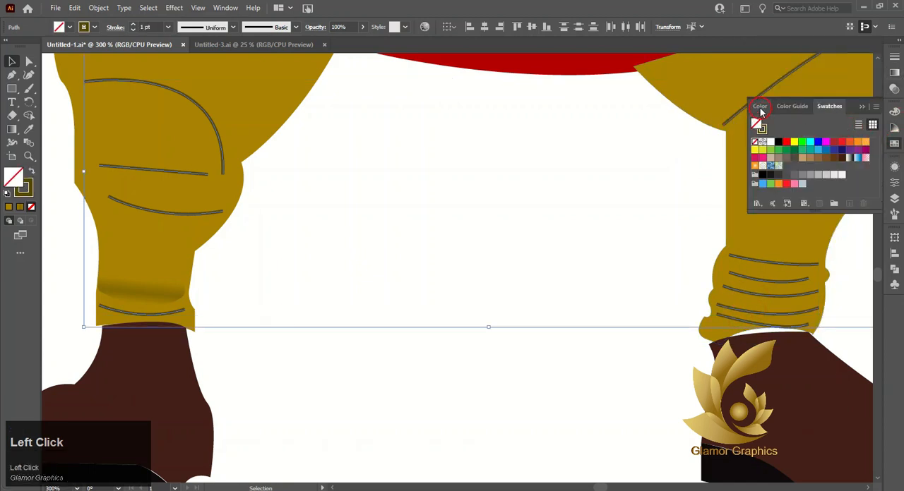
click(759, 107)
click(769, 144)
click(768, 170)
click(827, 167)
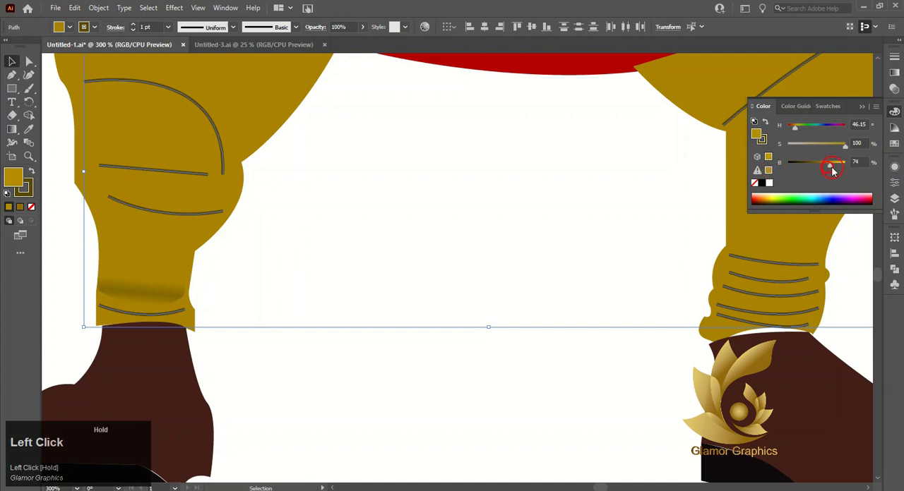
drag(831, 171, 836, 172)
click(767, 127)
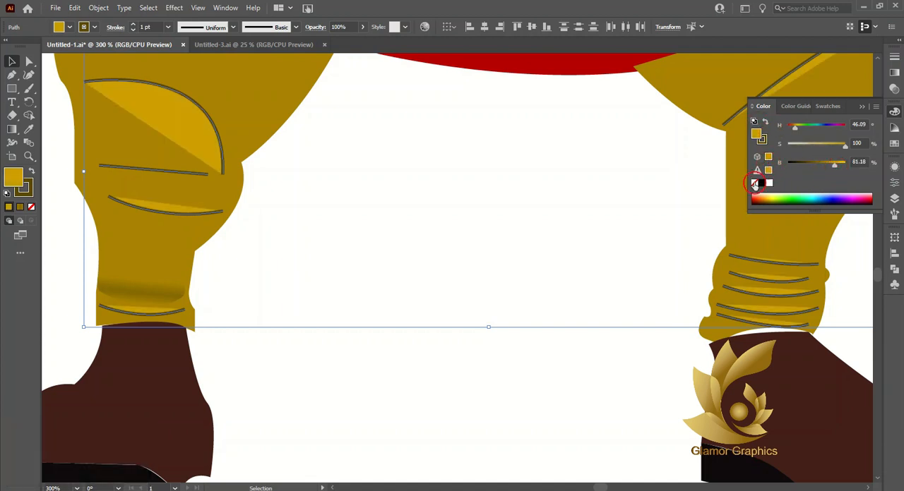
click(755, 183)
click(764, 122)
drag(808, 164, 848, 172)
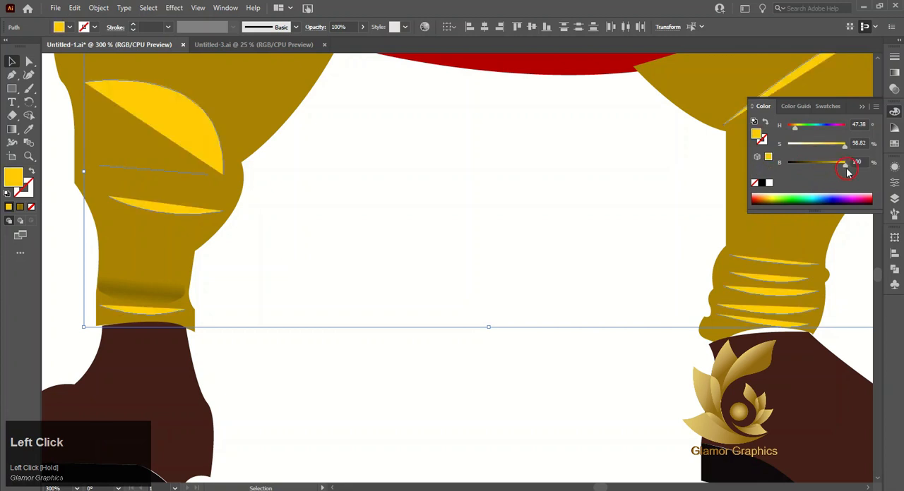
click(755, 184)
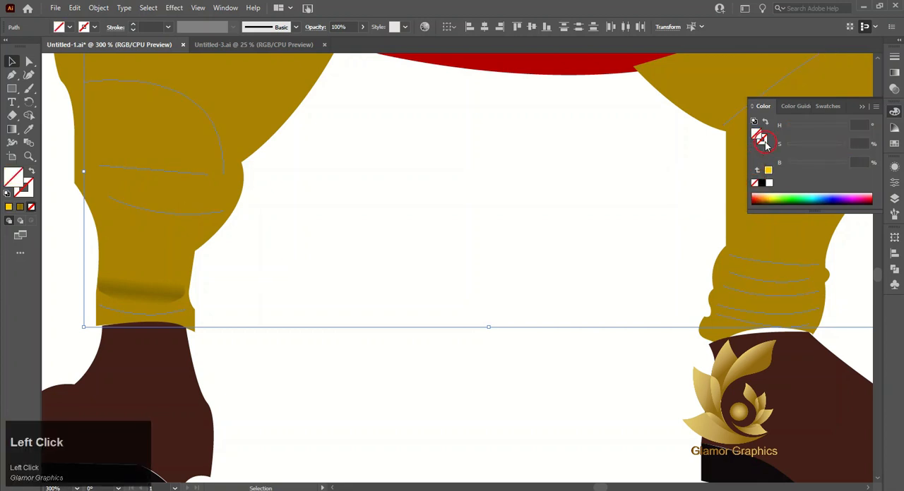
Step: Give the selected trouser fold lines a light mustard stroke with brightness about 78 %, and deselect them
click(768, 170)
drag(845, 169, 836, 170)
click(707, 263)
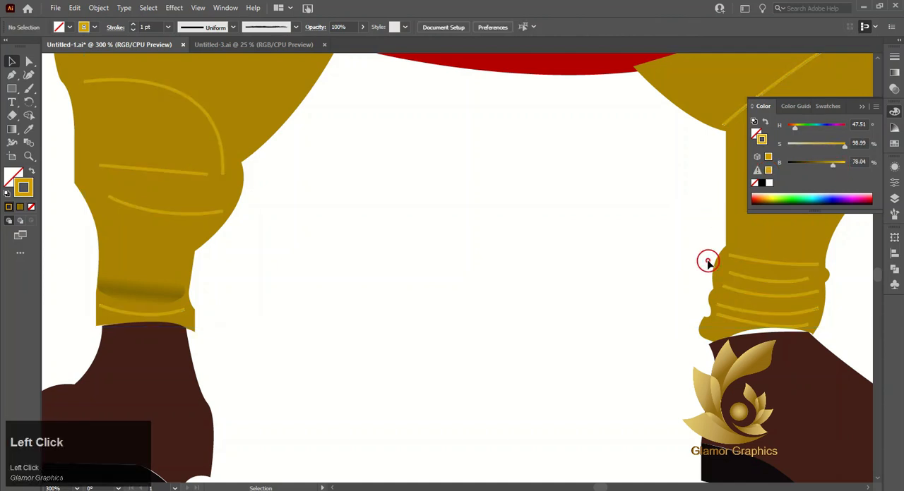
click(861, 107)
Step: Delete the black nose outline from the character's face
scroll(555, 222, down, 6)
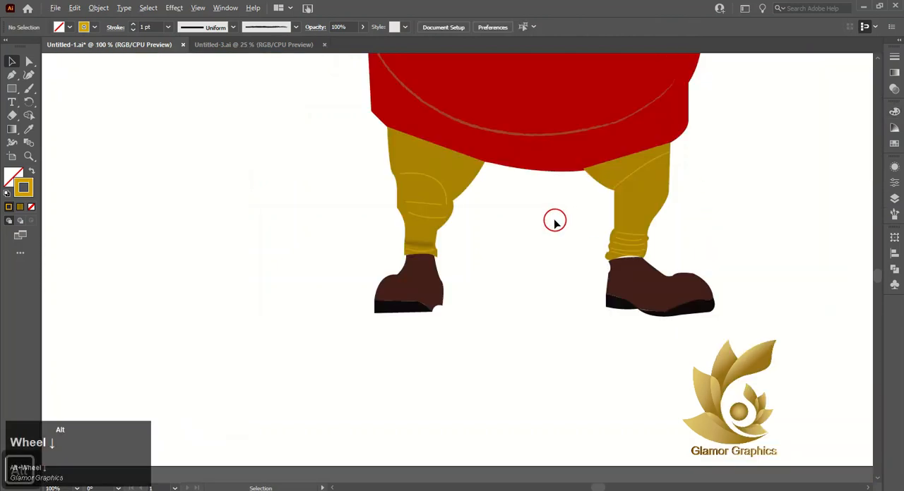
scroll(586, 155, up, 2)
scroll(577, 124, up, 3)
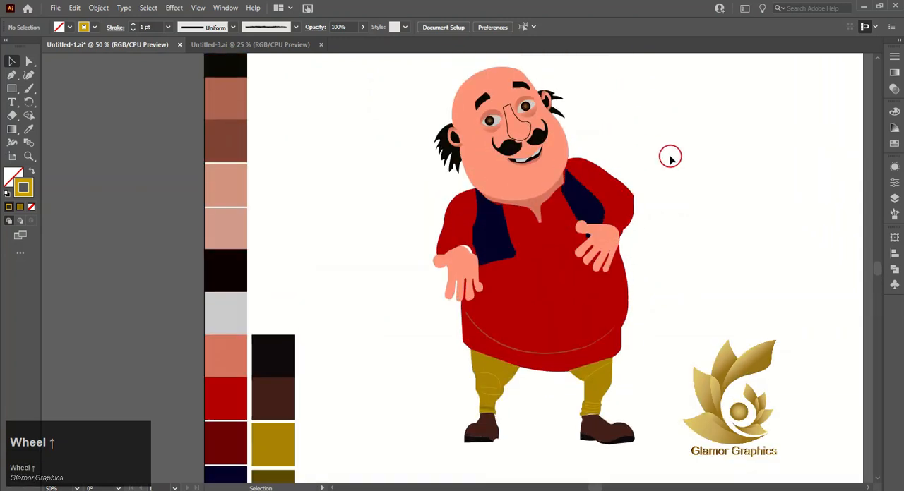
click(523, 124)
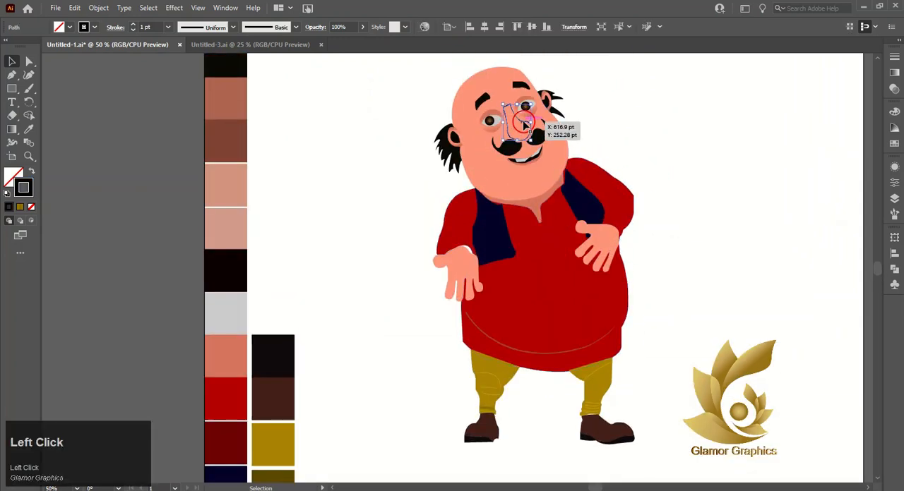
key(Delete)
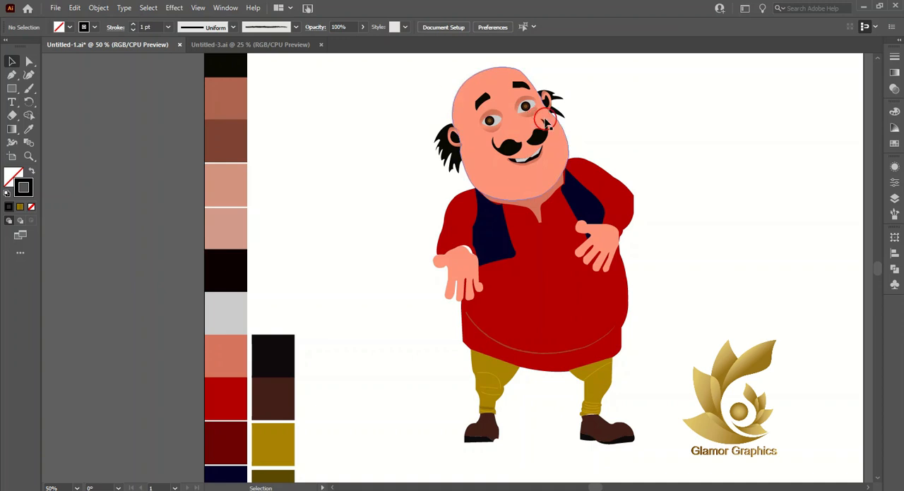
Step: Draw an ellipse of about 36 by 23 pt between the two moustache halves as the nose tip
alt+scroll(528, 120, up, 3)
right_click(19, 87)
click(53, 101)
drag(481, 156, 538, 191)
key(v)
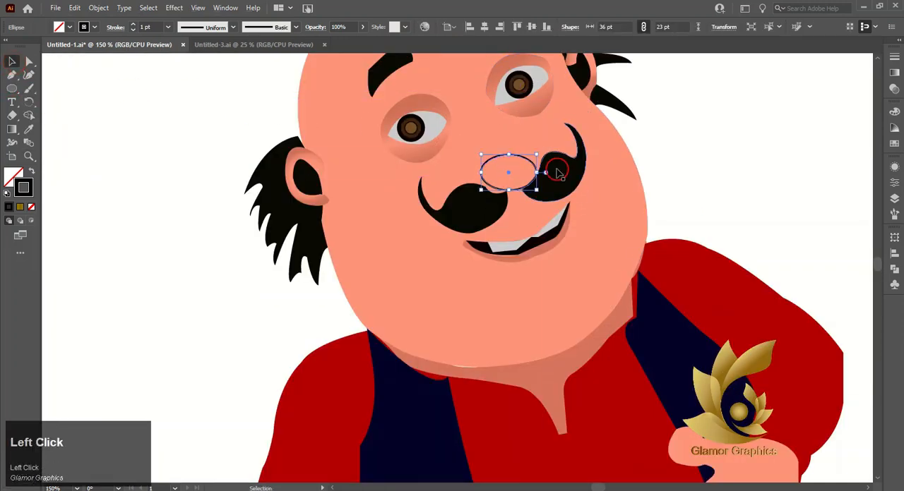
Step: Tilt the nose ellipse to follow the face and enlarge it to about 38.7 by 25.8 pt
alt+scroll(536, 159, up, 3)
drag(535, 139, 523, 119)
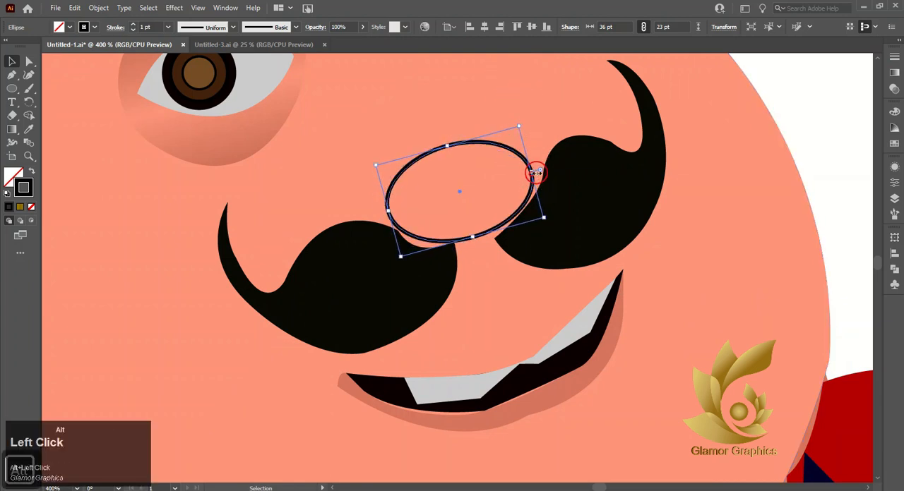
drag(533, 173, 545, 169)
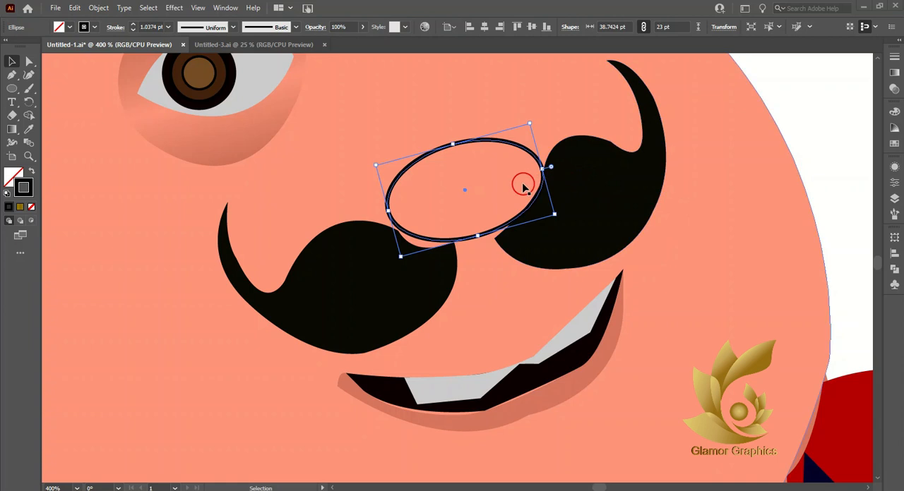
drag(477, 237, 480, 248)
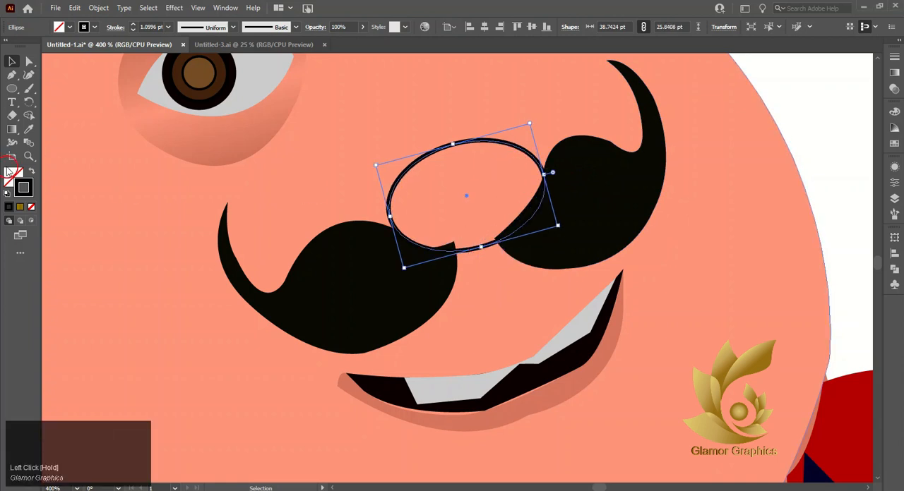
Step: Remove the nose ellipse's stroke and fill it with the skin colour FE947A sampled from the face
click(32, 192)
click(33, 207)
click(12, 181)
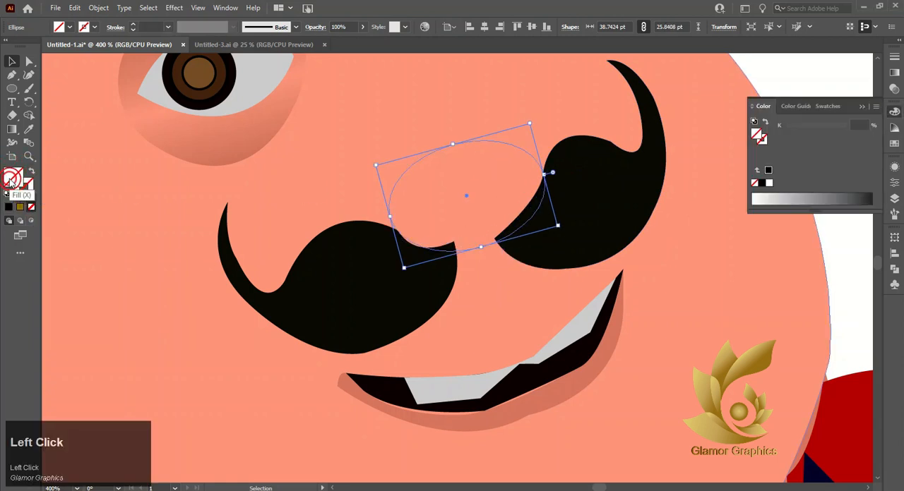
click(29, 130)
click(136, 216)
click(11, 63)
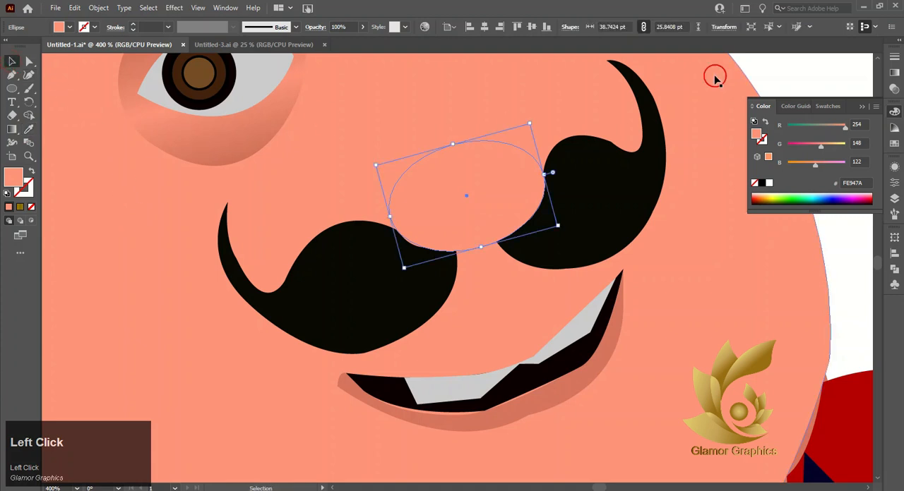
Step: Fill the nose ellipse with the preset white-to-black gradient and make it radial
click(893, 74)
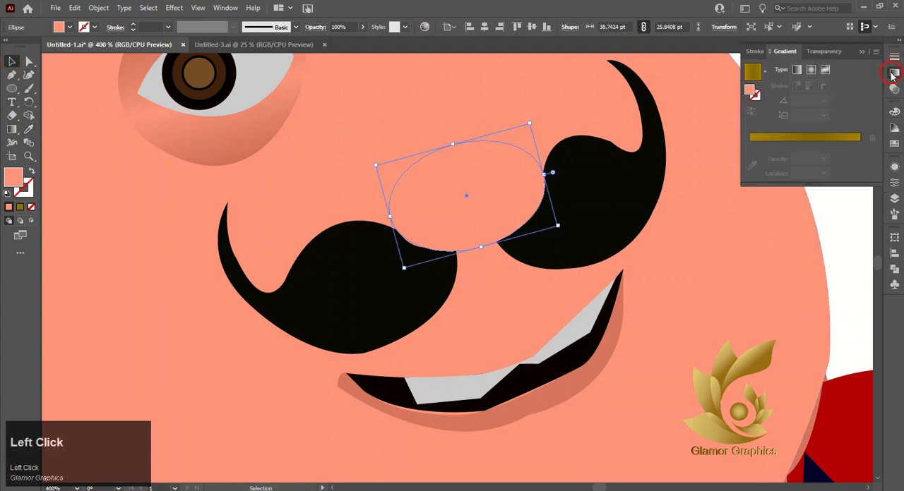
click(797, 137)
click(809, 158)
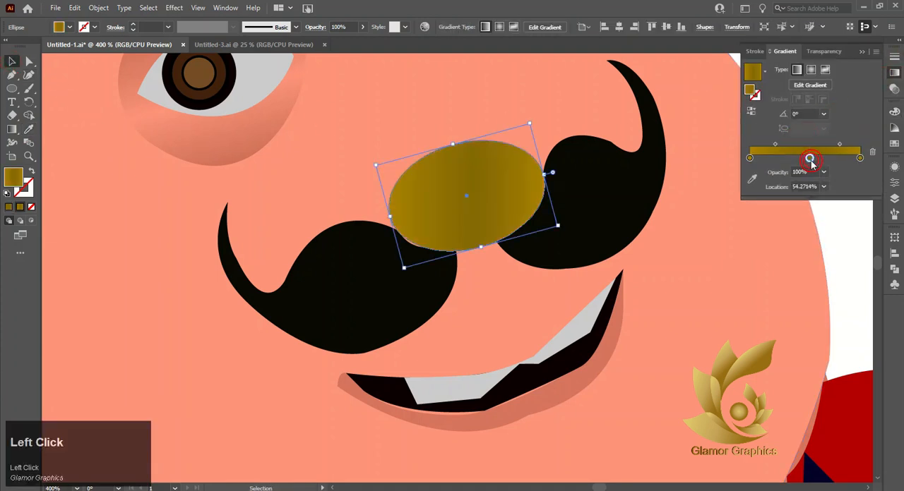
click(764, 74)
scroll(706, 99, up, 2)
click(706, 94)
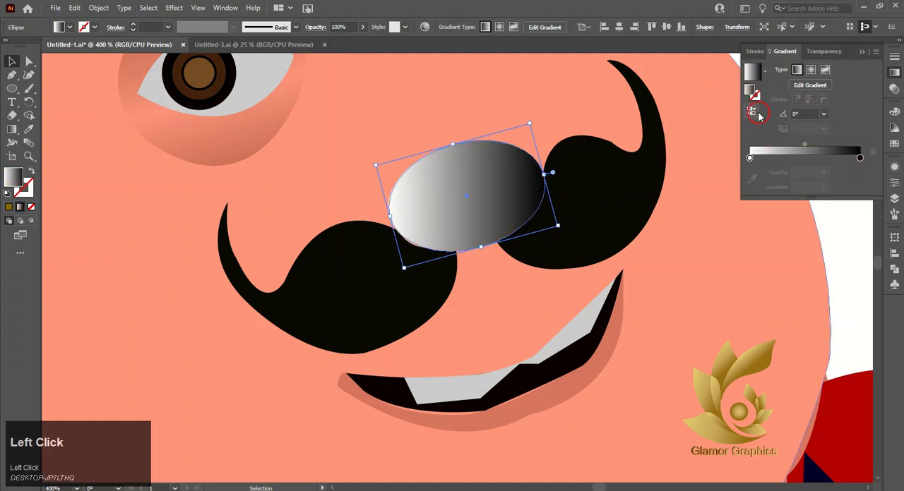
click(810, 71)
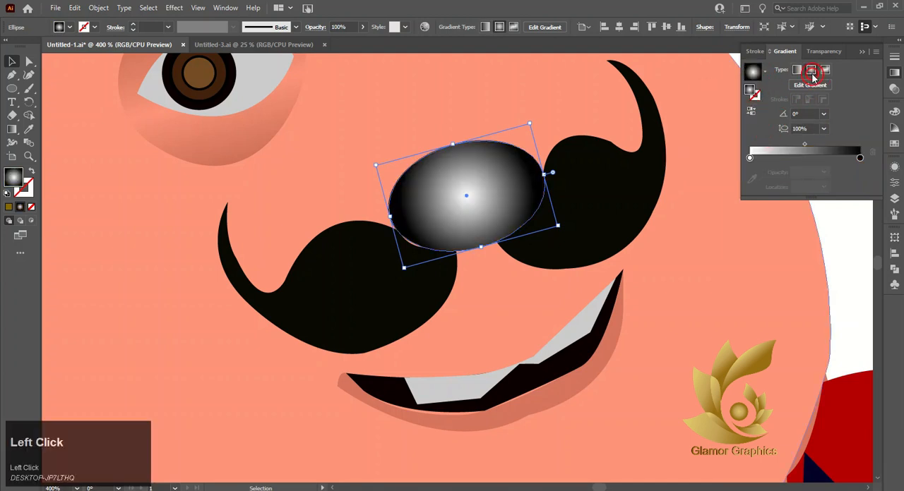
Step: Set the nose gradient's black outer stop to the skin colour FE947A and sample the same skin colour for its white centre stop
double_click(859, 157)
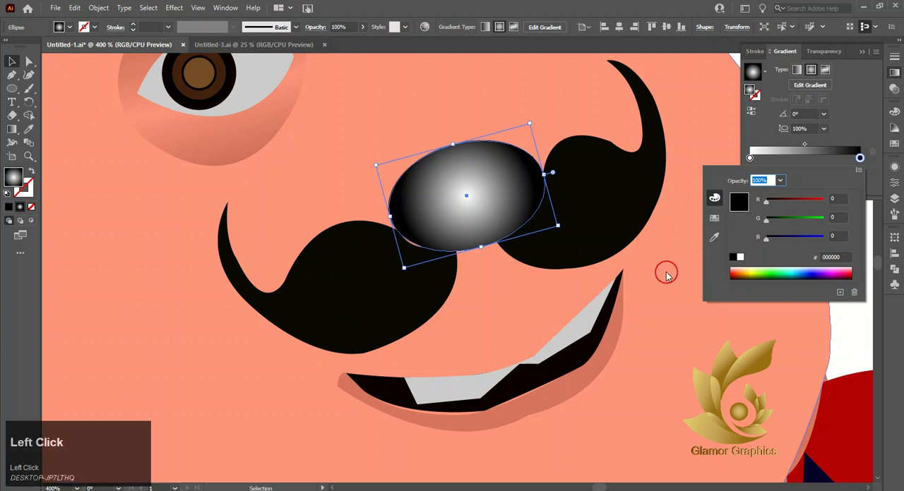
click(713, 237)
click(688, 245)
double_click(749, 144)
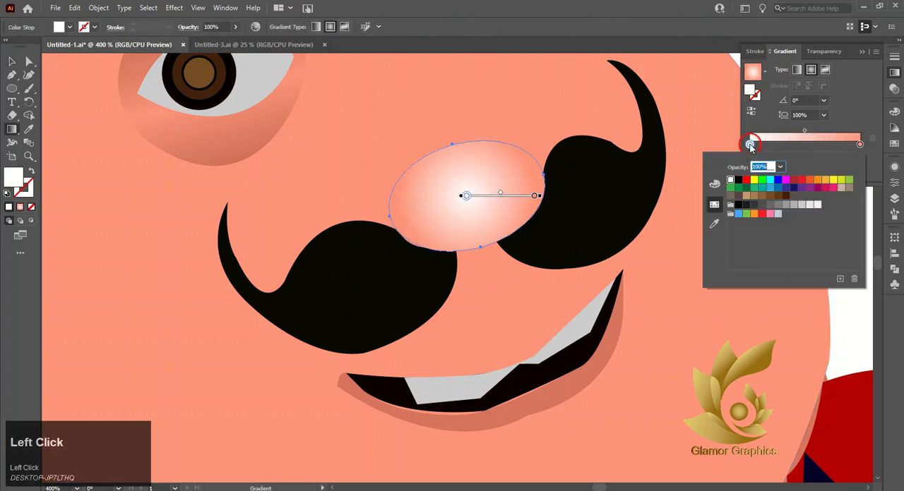
click(713, 224)
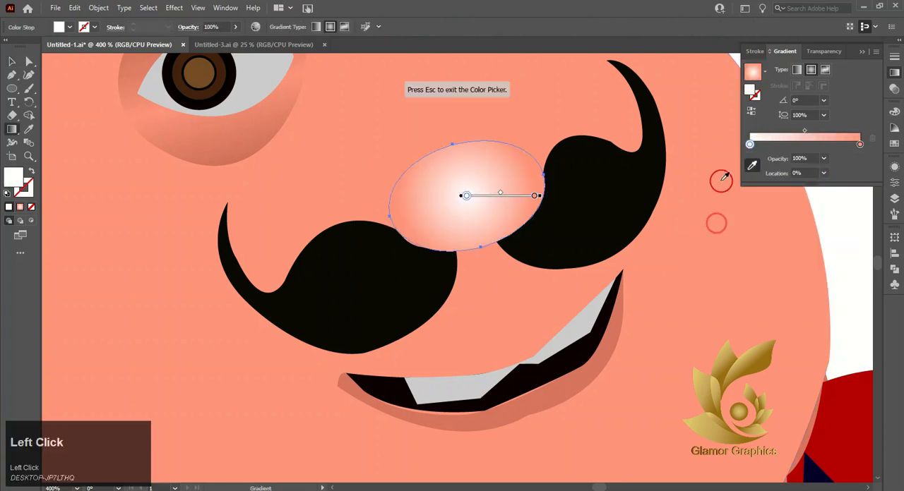
click(714, 184)
Step: Lighten the centre stop of the nose's radial gradient to a pale skin tint, leaving a soft highlight, and deselect the nose
double_click(750, 144)
click(712, 186)
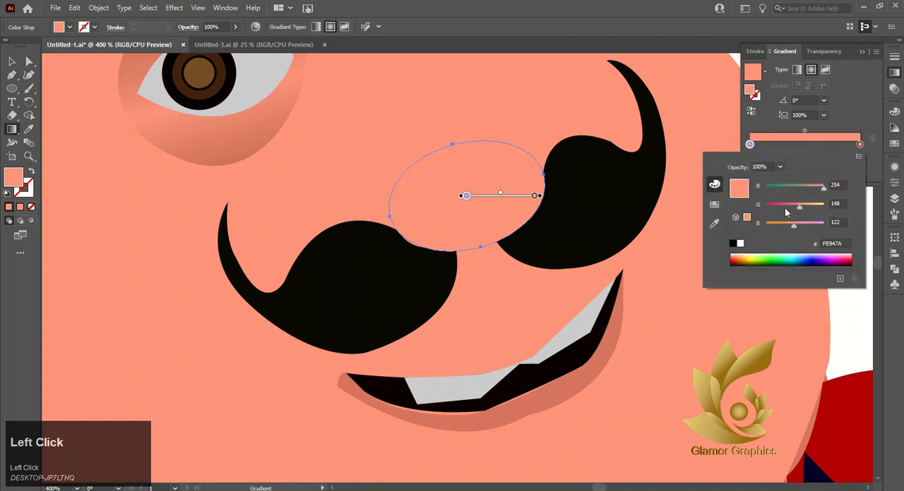
click(858, 156)
click(783, 185)
drag(795, 204, 780, 206)
click(676, 276)
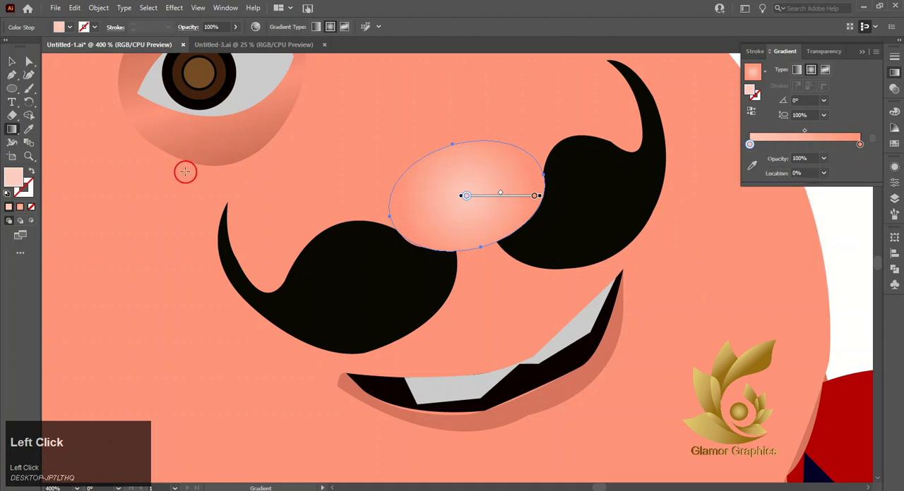
click(13, 63)
click(254, 246)
scroll(254, 246, down, 3)
click(523, 232)
scroll(476, 232, left, 3)
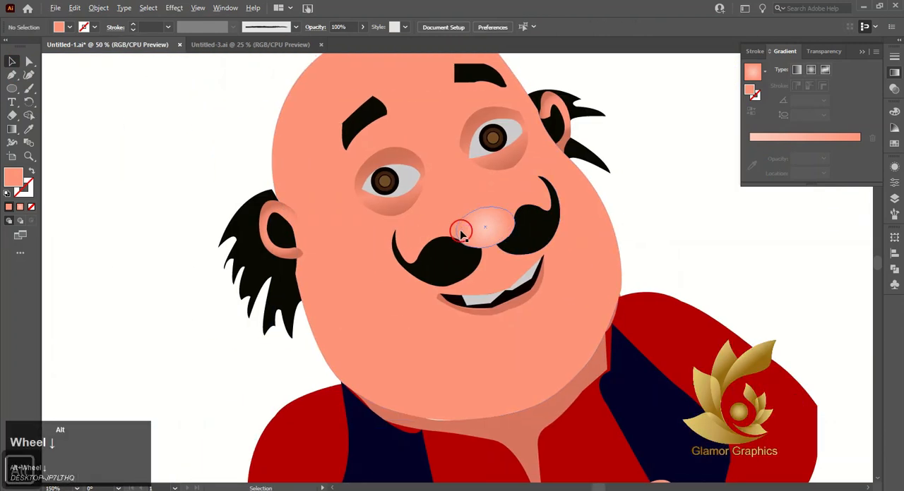
Step: Round the sharp corners of the grey teeth shape in the mouth, using a radius of about 4 pt on the upper right tooth
scroll(460, 233, down, 2)
scroll(504, 178, down, 1)
scroll(471, 242, up, 7)
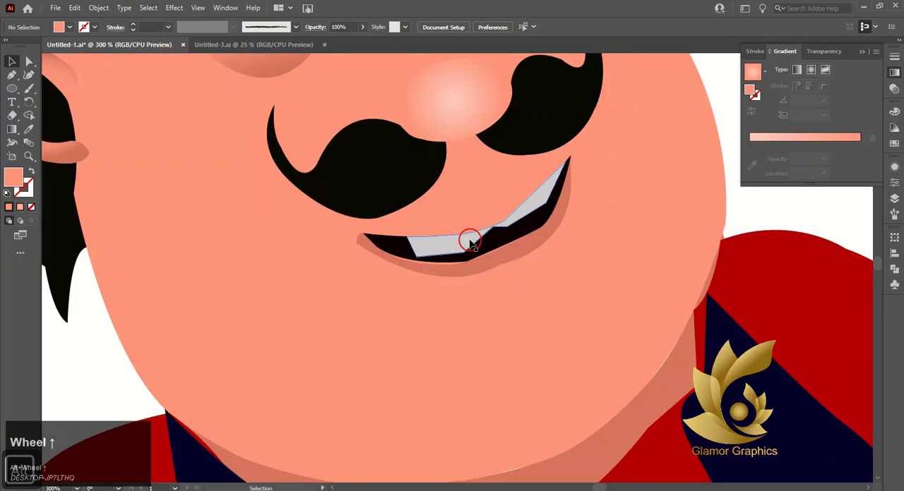
click(471, 242)
scroll(473, 247, up, 2)
click(27, 62)
click(451, 252)
drag(441, 238, 442, 238)
click(539, 202)
drag(537, 192, 535, 183)
drag(621, 157, 611, 150)
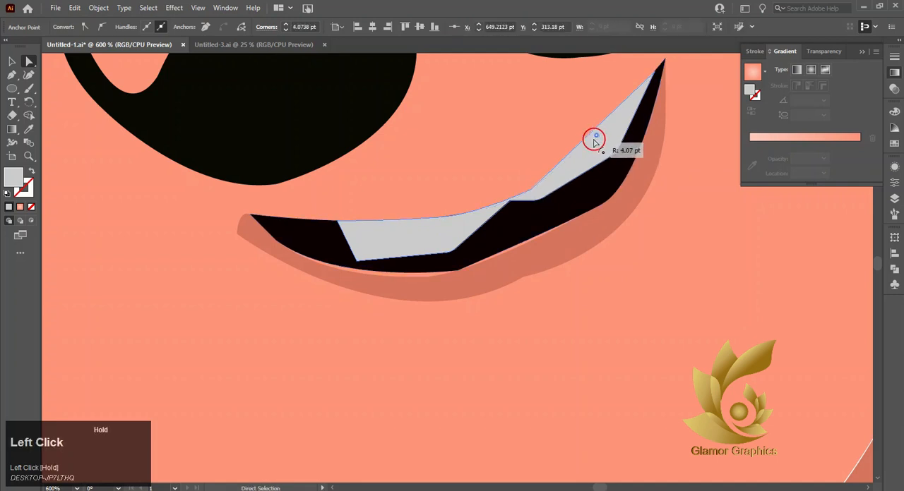
drag(357, 260, 362, 249)
click(13, 62)
click(137, 194)
Step: Draw a closed, skin-coloured inner-ear shape with the Pen tool over the black opening of the ear on the left of the face
scroll(440, 282, down, 4)
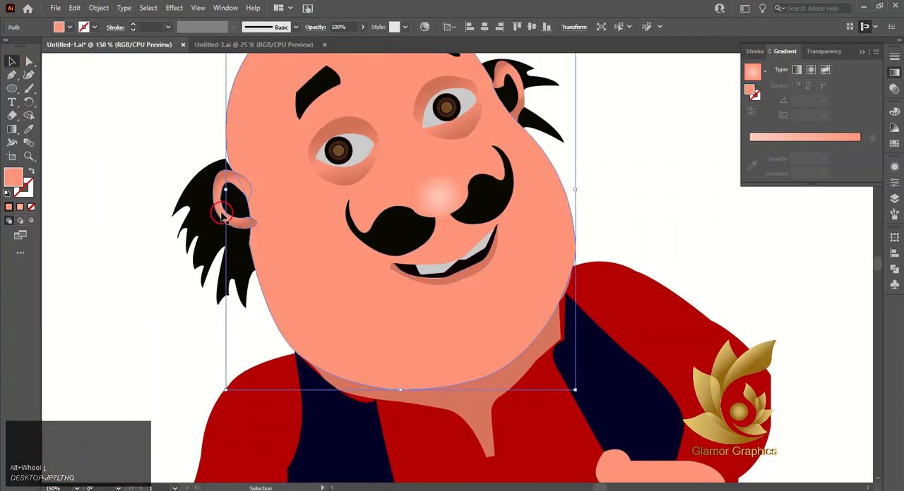
click(111, 193)
scroll(194, 180, up, 2)
click(5, 72)
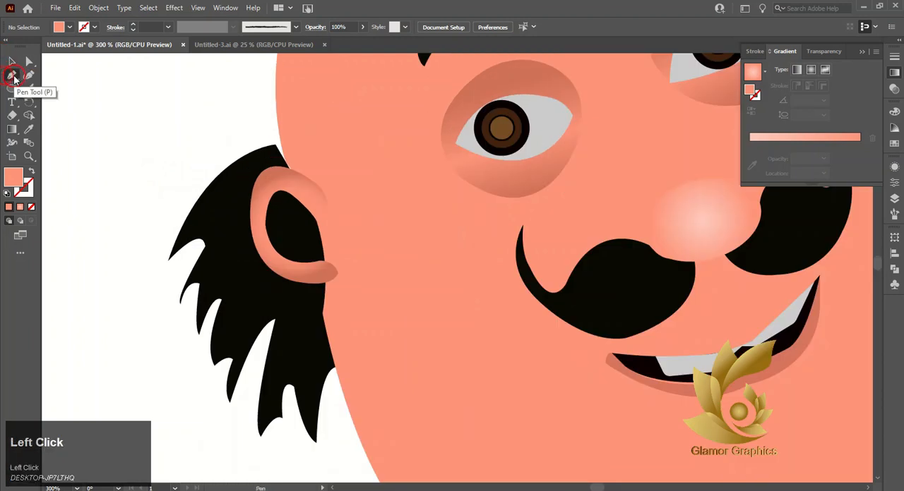
click(316, 221)
drag(267, 207, 260, 230)
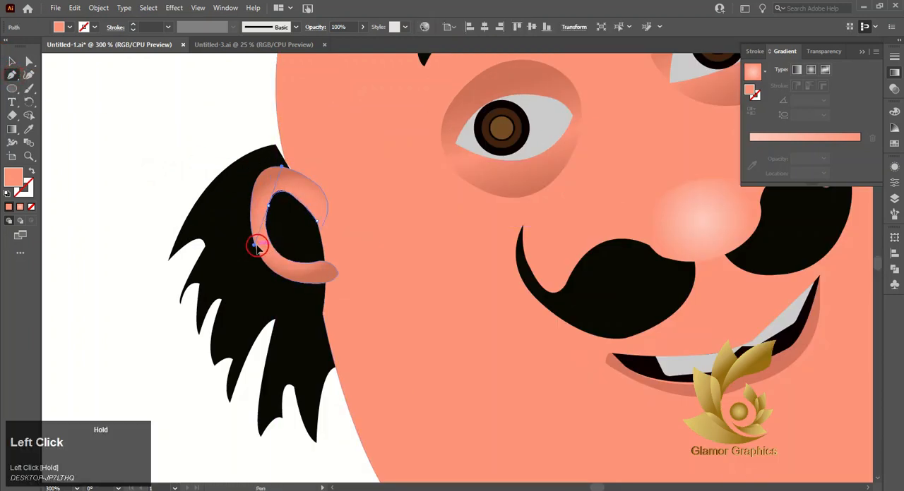
drag(261, 250, 261, 250)
click(268, 207)
drag(310, 263, 368, 257)
click(310, 263)
click(324, 262)
drag(308, 199, 310, 198)
Step: Enlarge the left ear's inner shape slightly from its centre so that it covers the whole opening
scroll(171, 195, down, 2)
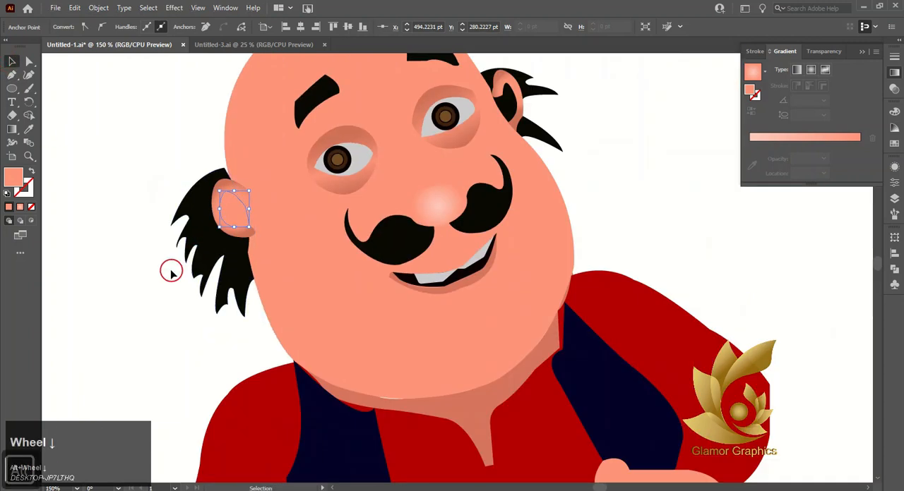
click(206, 216)
click(228, 213)
scroll(228, 213, up, 3)
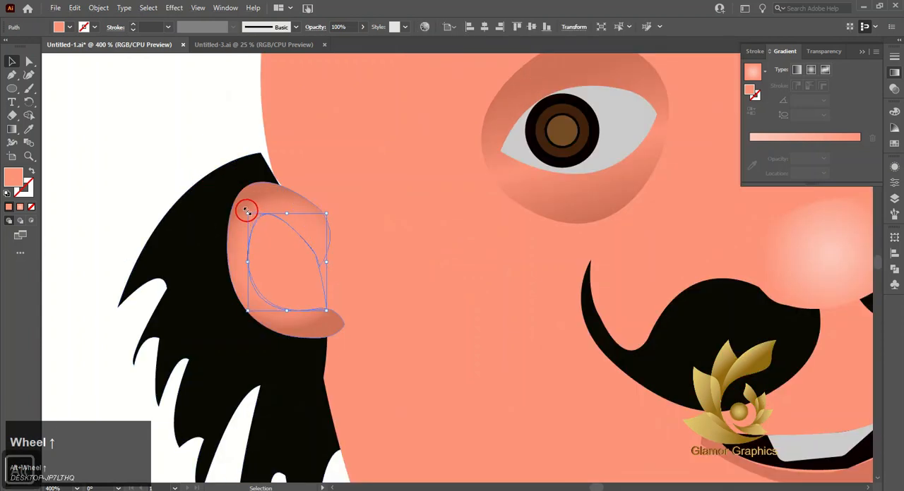
drag(247, 210, 242, 208)
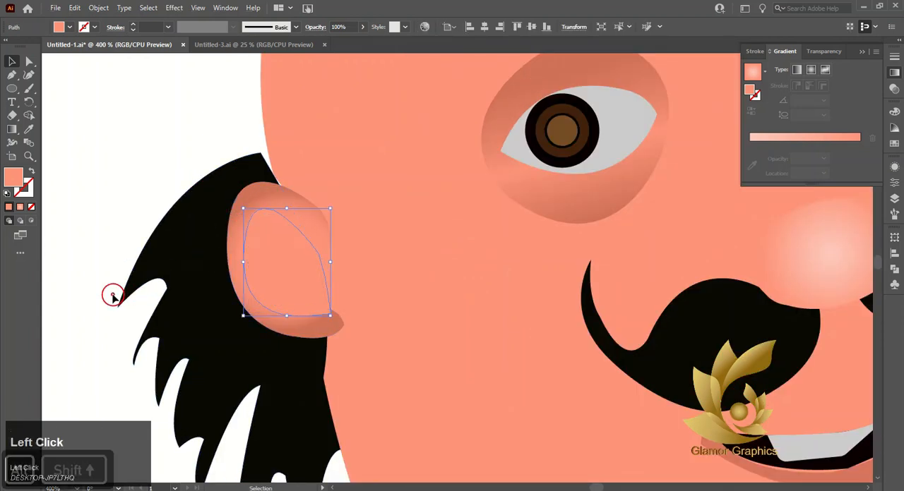
click(111, 294)
click(277, 278)
scroll(277, 278, down, 2)
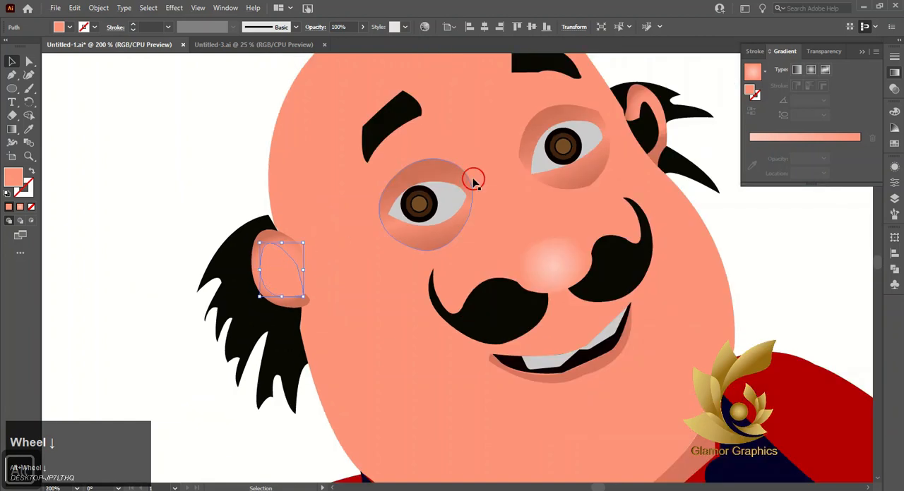
Step: Fill the left ear's inner shape with the outer ear's skin gradient and make it linear
click(275, 248)
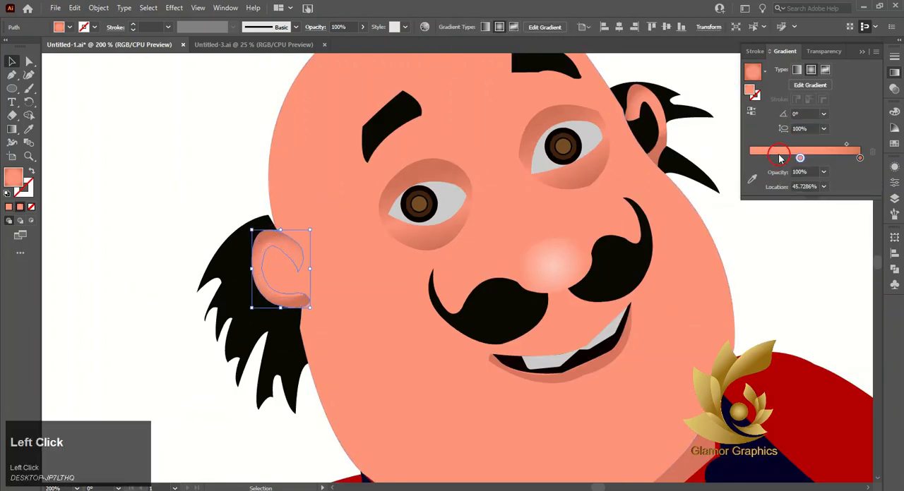
click(286, 292)
click(761, 143)
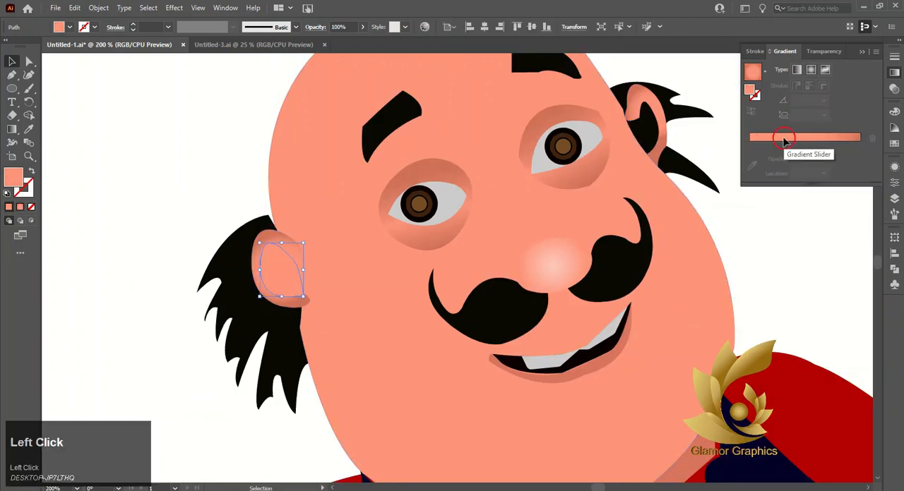
click(784, 139)
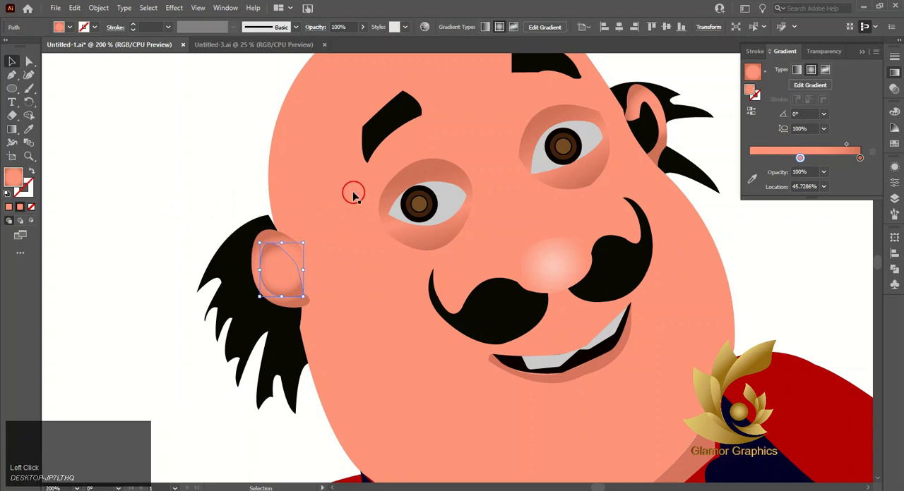
click(797, 69)
Step: Redirect the left inner ear's linear gradient across the shape at about -162° and adjust its colour stops for shading
click(11, 129)
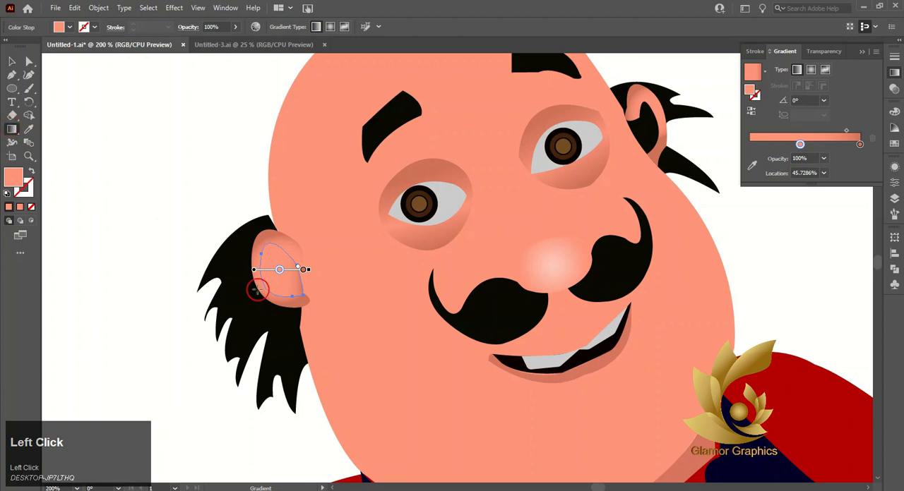
drag(295, 269, 255, 271)
click(860, 145)
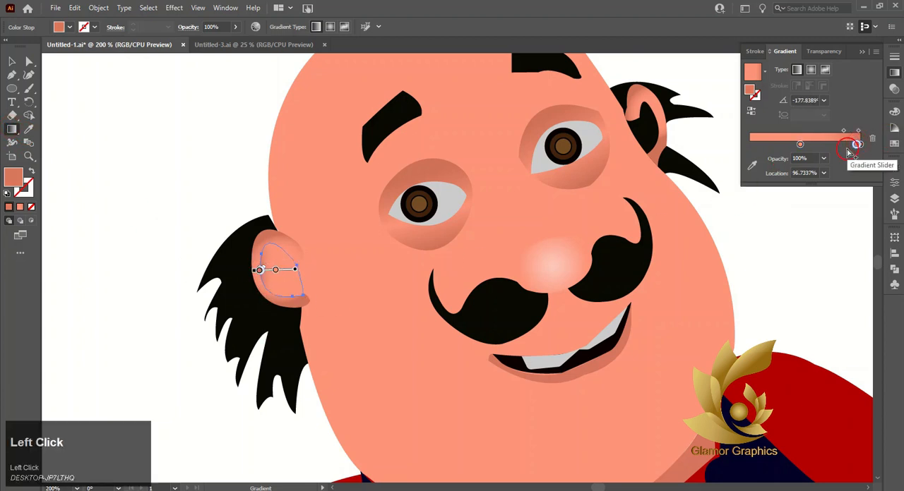
alt+scroll(276, 270, up, 3)
drag(243, 263, 348, 262)
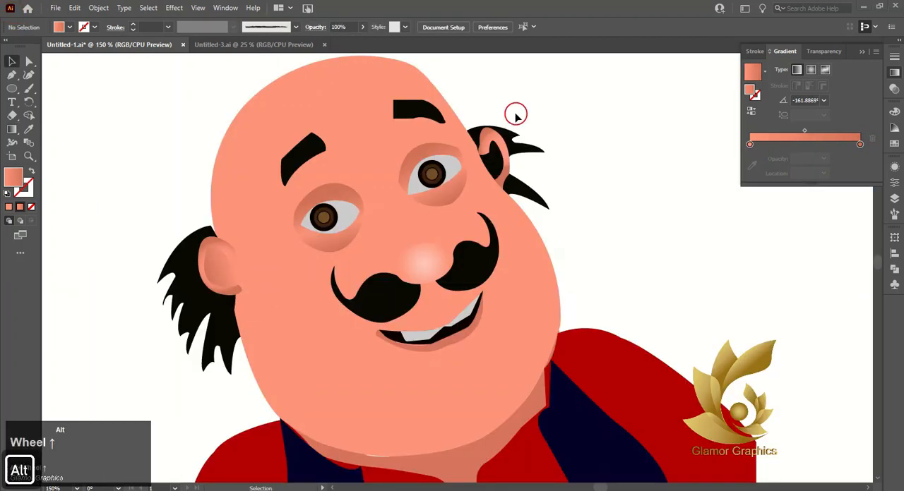
Step: Draw a closed inner-ear shape with the Pen tool over the black opening of the ear on the right of the face
alt+scroll(509, 117, up, 4)
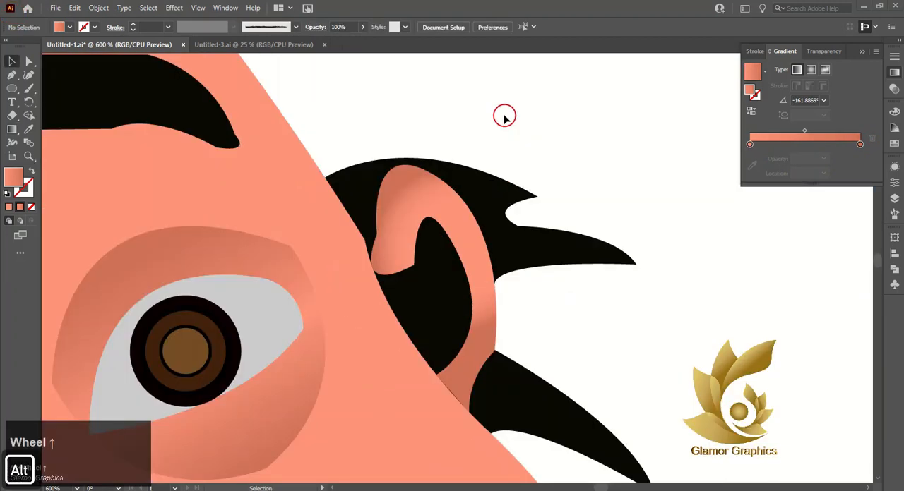
click(12, 75)
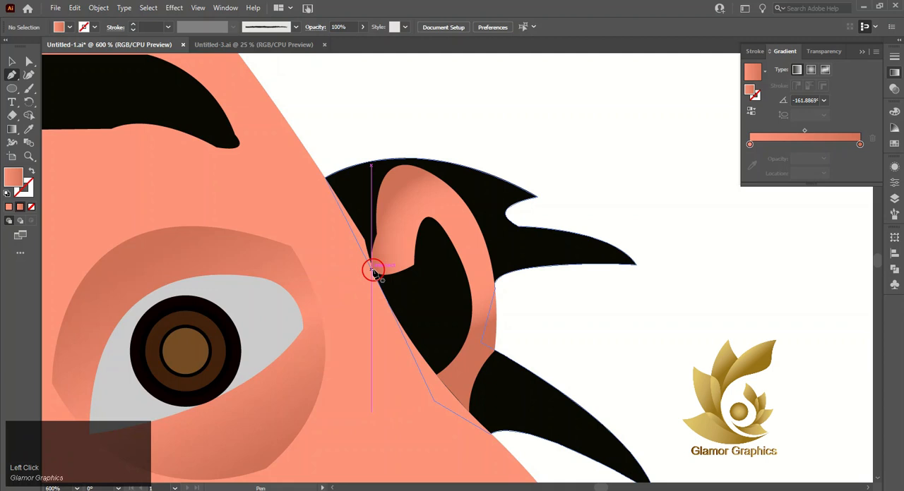
click(371, 268)
drag(444, 226, 456, 264)
click(444, 227)
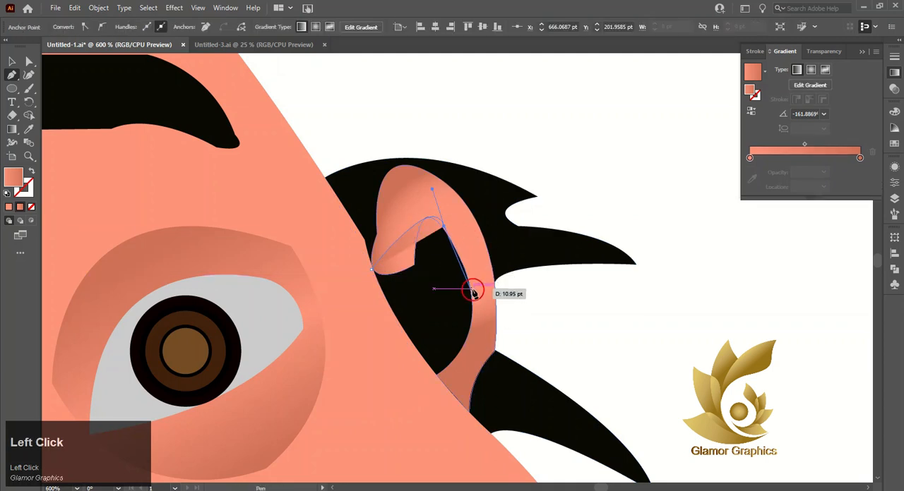
drag(470, 330, 432, 378)
click(469, 330)
drag(371, 270, 371, 245)
Step: Bring the right ear's outer shape to the front, above its new inner-ear shape
click(11, 62)
click(423, 188)
right_click(422, 189)
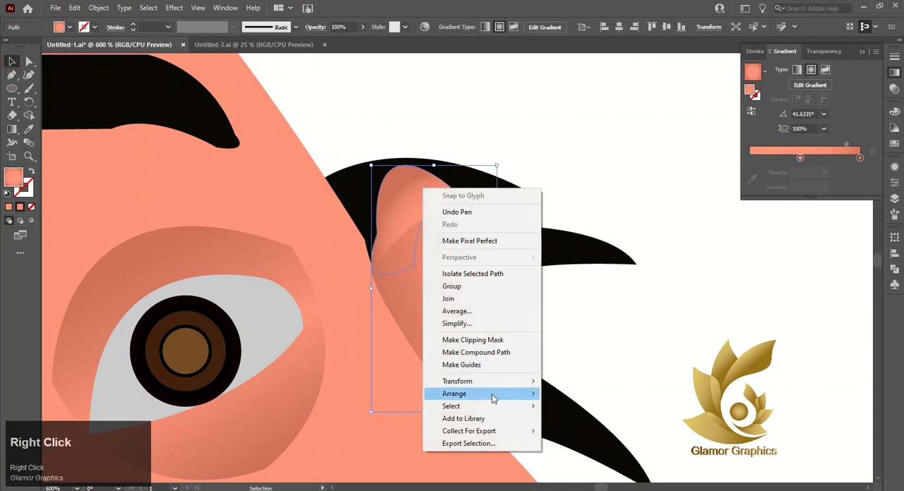
click(558, 394)
scroll(378, 286, down, 1)
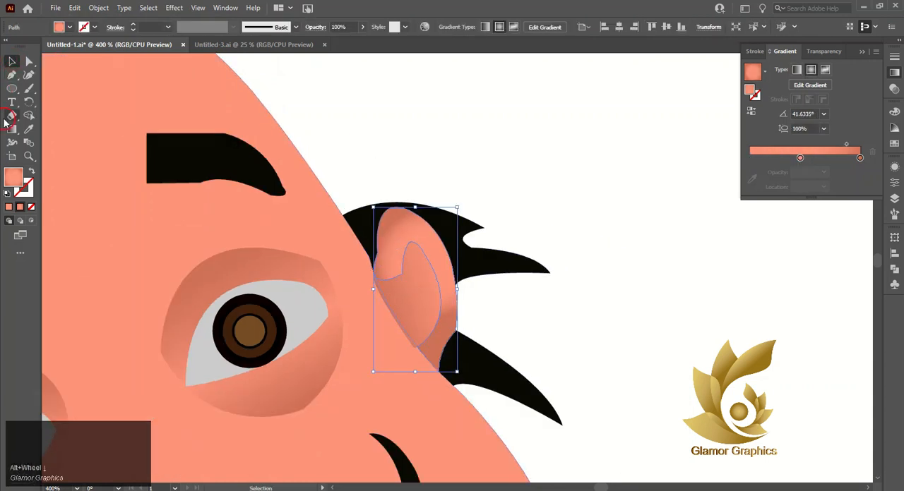
click(11, 129)
drag(420, 281, 389, 320)
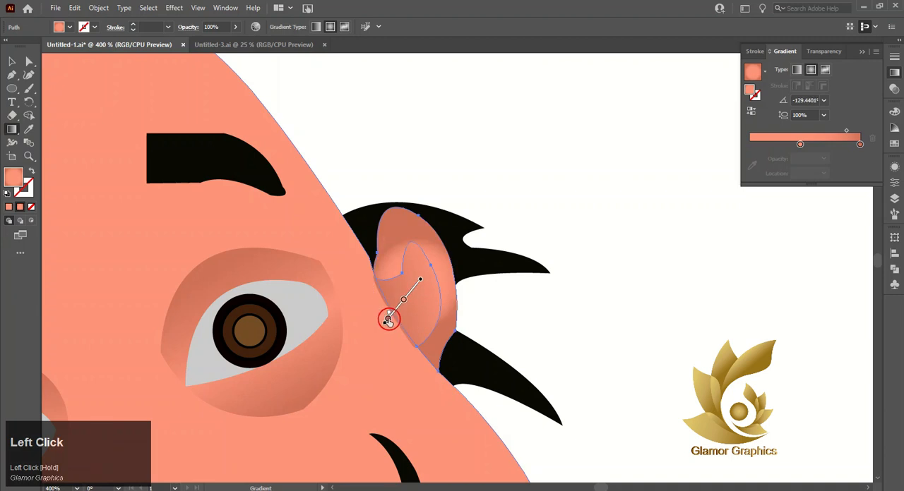
key(ctrl+z)
Step: Angle the right inner ear's linear gradient at about 52° and shift its midpoint toward the darker end
click(408, 301)
mouse_move(419, 271)
mouse_down()
mouse_move(382, 329)
mouse_move(423, 267)
mouse_move(422, 282)
mouse_up()
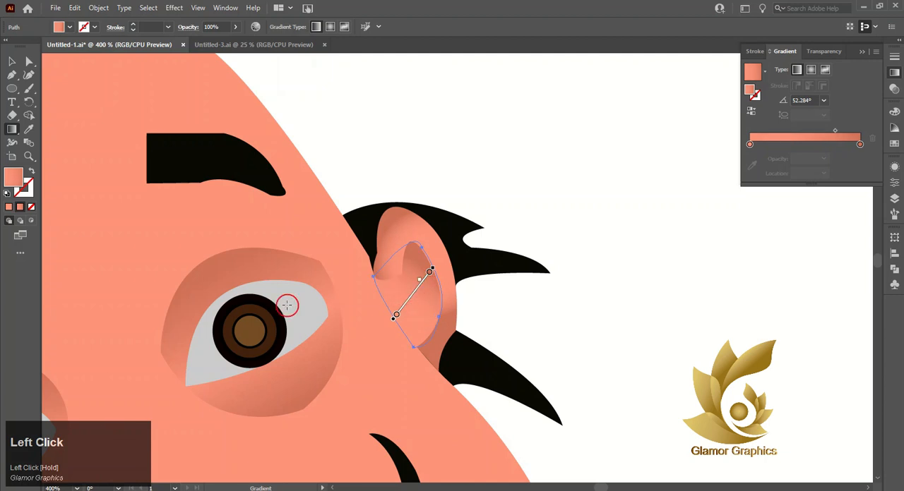
click(14, 67)
click(360, 102)
click(537, 221)
Step: Bring the left ear's outer shape to the front, above the head
scroll(525, 236, down, 3)
scroll(262, 286, up, 2)
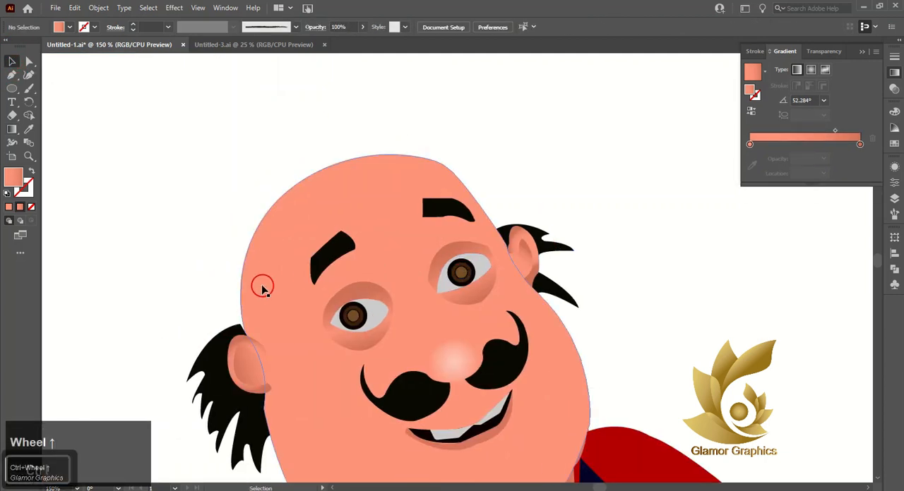
click(250, 342)
right_click(247, 346)
click(308, 281)
click(382, 282)
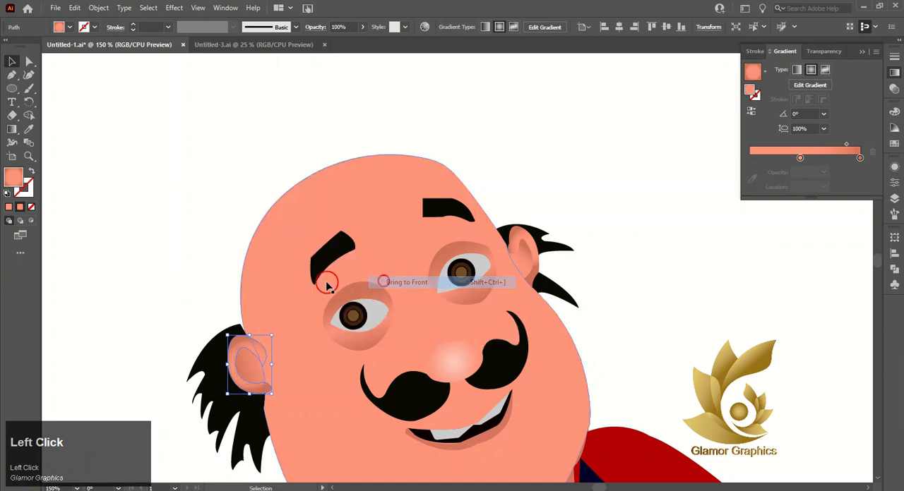
click(193, 268)
Step: Draw a closed Pen tool shape over the white gap between the left hand's wrist and the red sleeve
scroll(452, 151, down, 2)
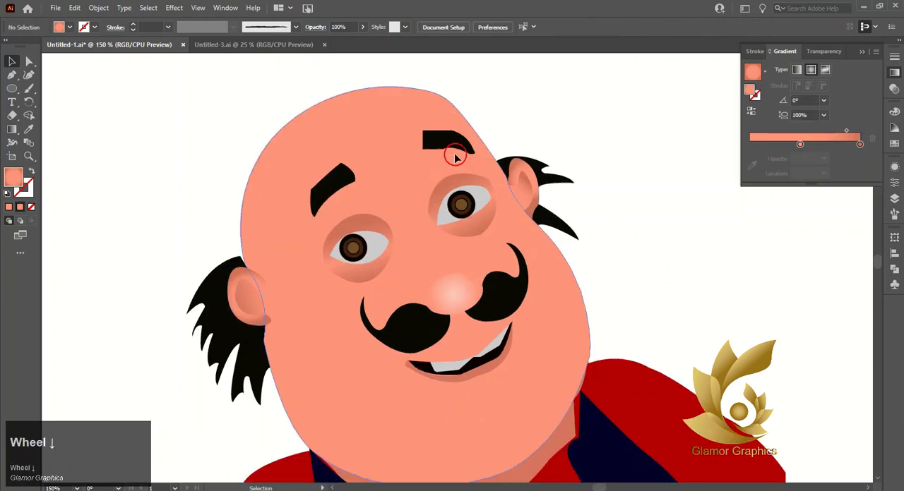
scroll(454, 156, down, 10)
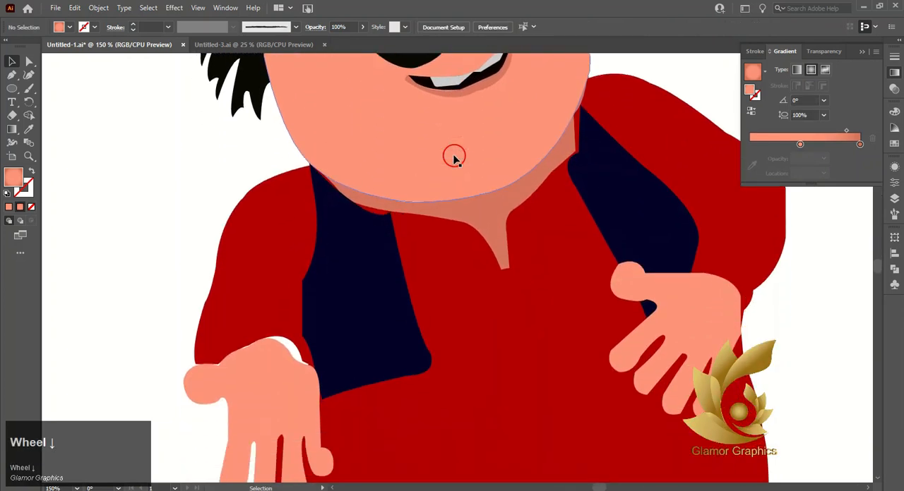
scroll(237, 318, up, 3)
scroll(262, 268, down, 1)
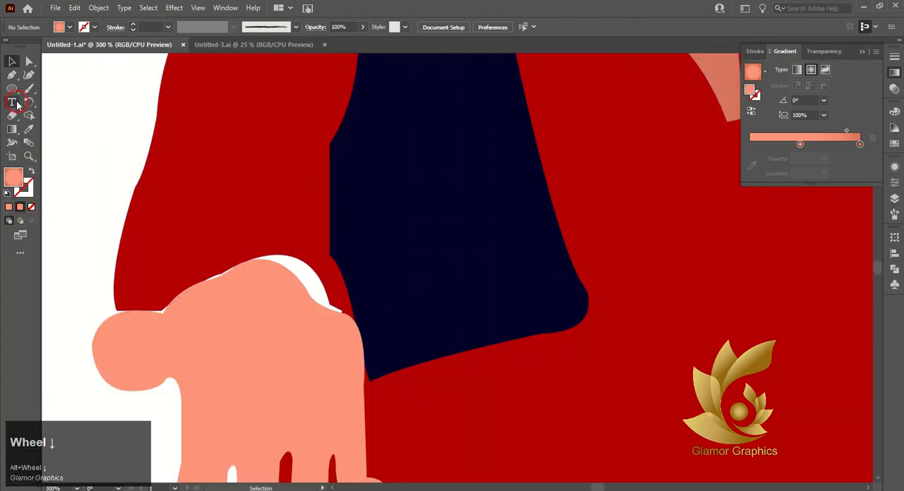
click(12, 74)
click(115, 310)
click(162, 311)
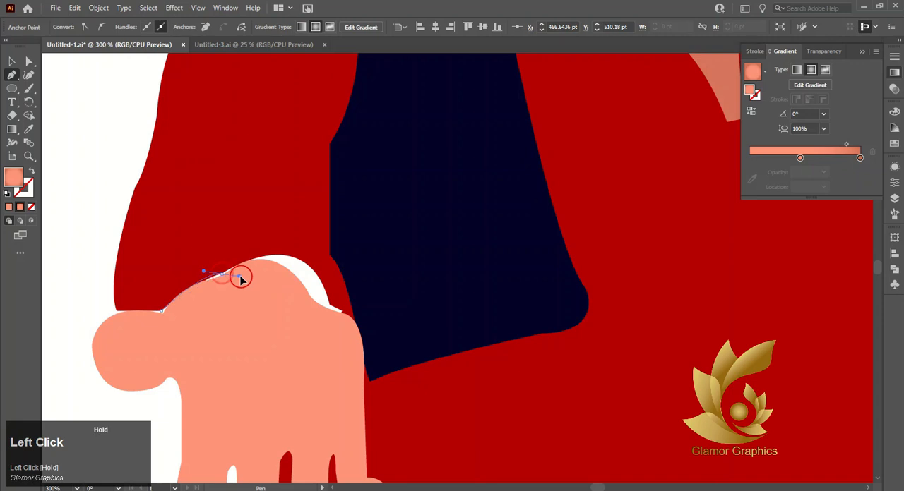
drag(259, 268, 329, 326)
click(307, 265)
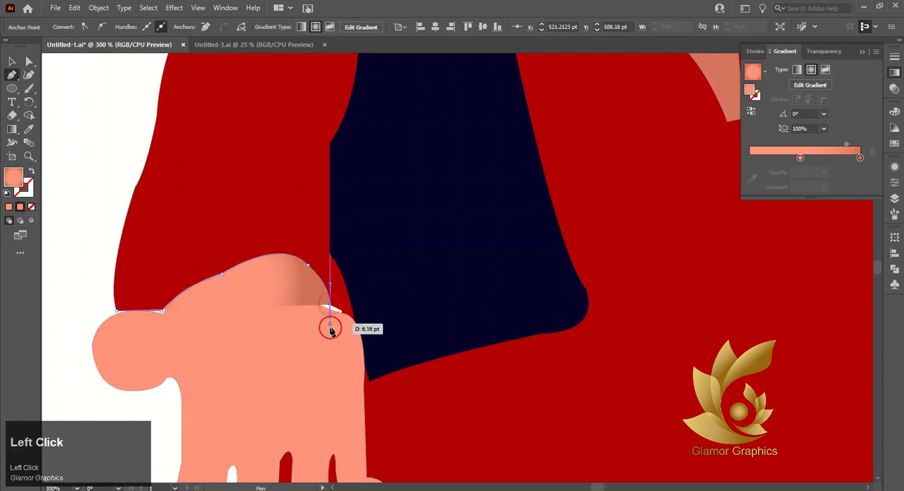
click(341, 313)
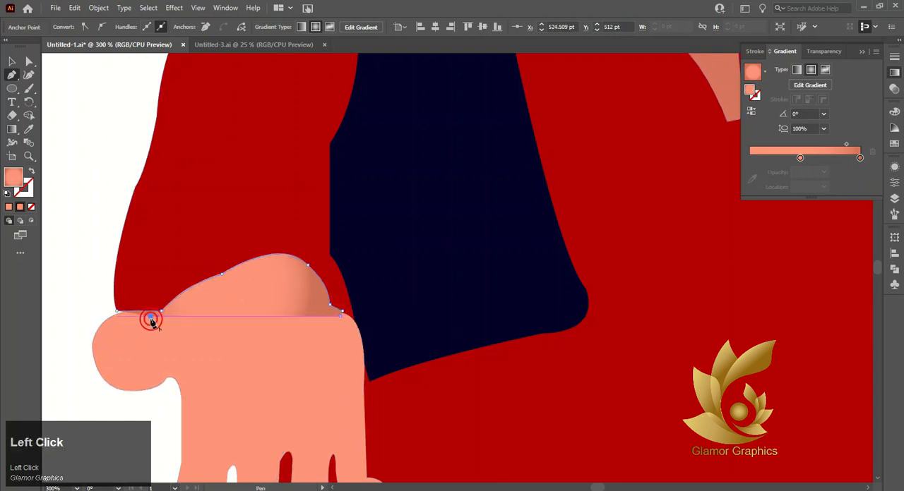
click(12, 63)
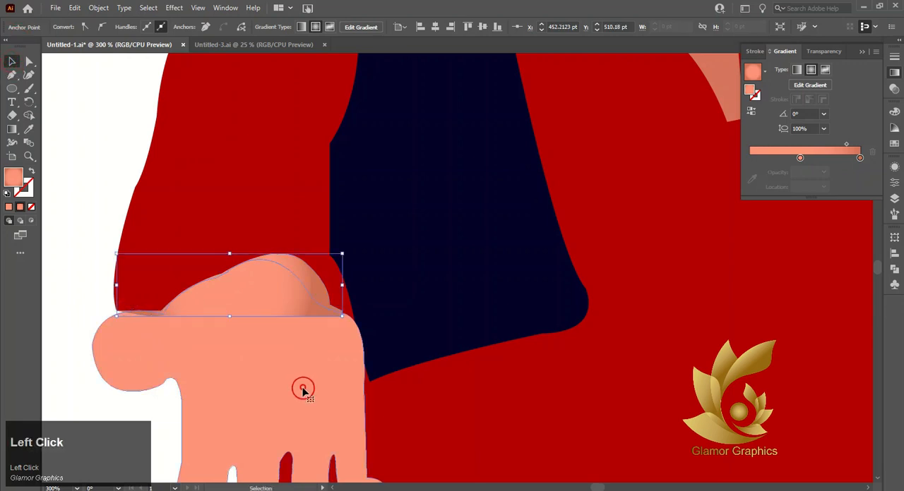
Step: Bring the left hand to the front, above the new gap-filling shape at the sleeve
right_click(302, 390)
click(326, 331)
click(456, 329)
click(242, 231)
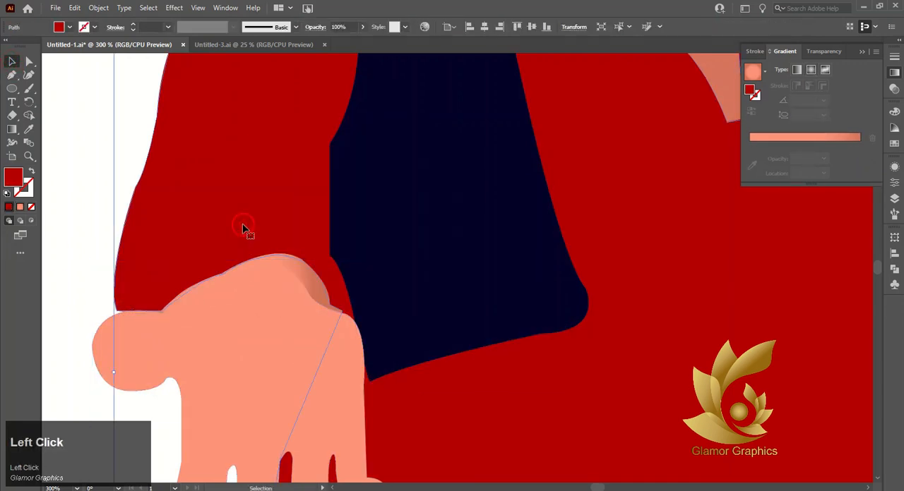
Step: Fill the sleeve gap shape with the palette's dark maroon colour using the Eyedropper
click(292, 266)
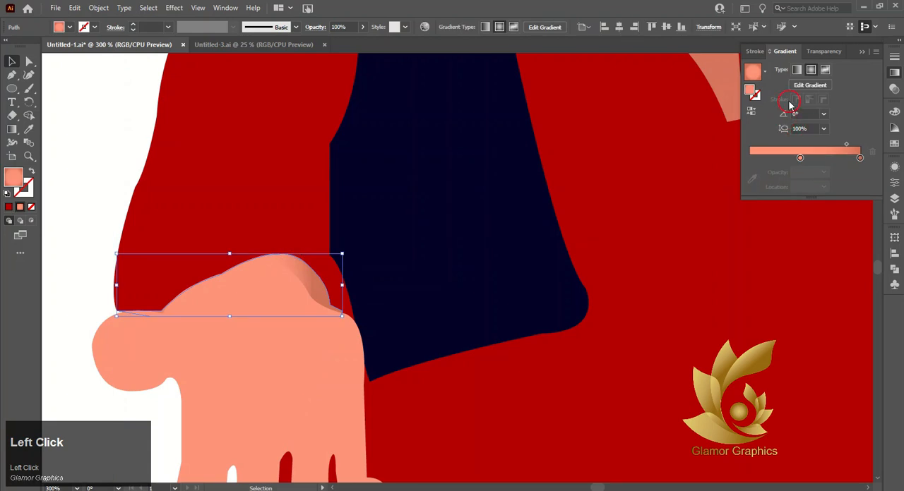
click(31, 134)
scroll(172, 238, up, 4)
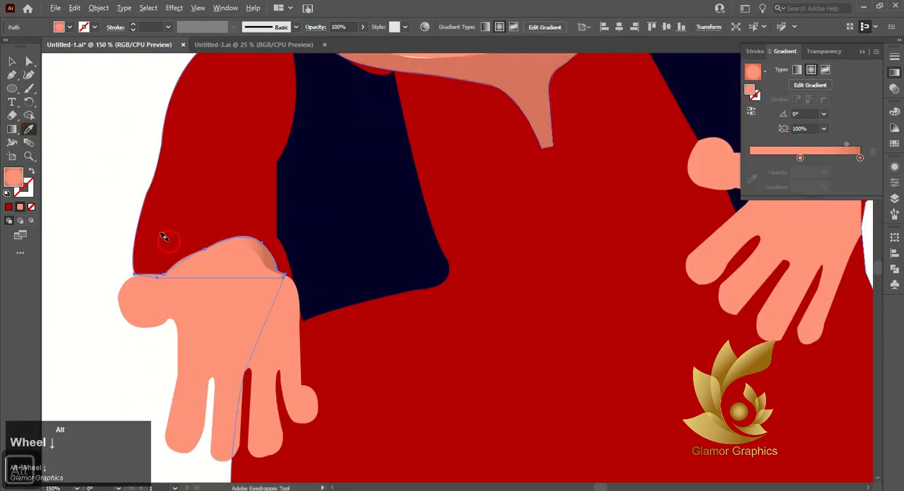
scroll(222, 313, up, 2)
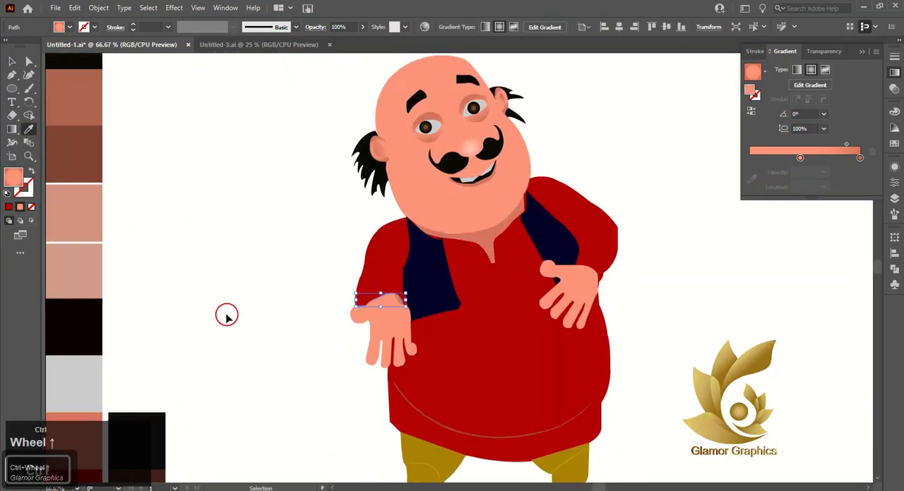
scroll(221, 312, down, 3)
click(186, 427)
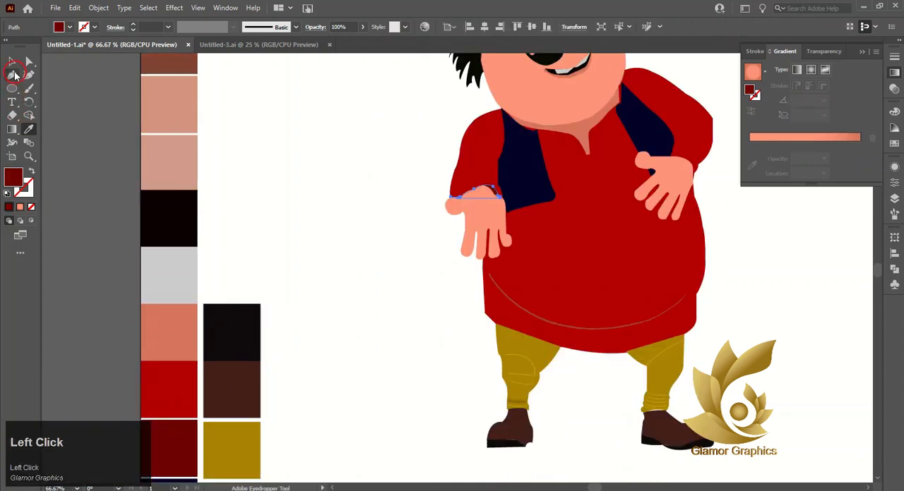
click(335, 146)
Step: Reshape the bottom edge of the right trouser cuff so it meets the shoe and closes the white gap
scroll(533, 113, right, 5)
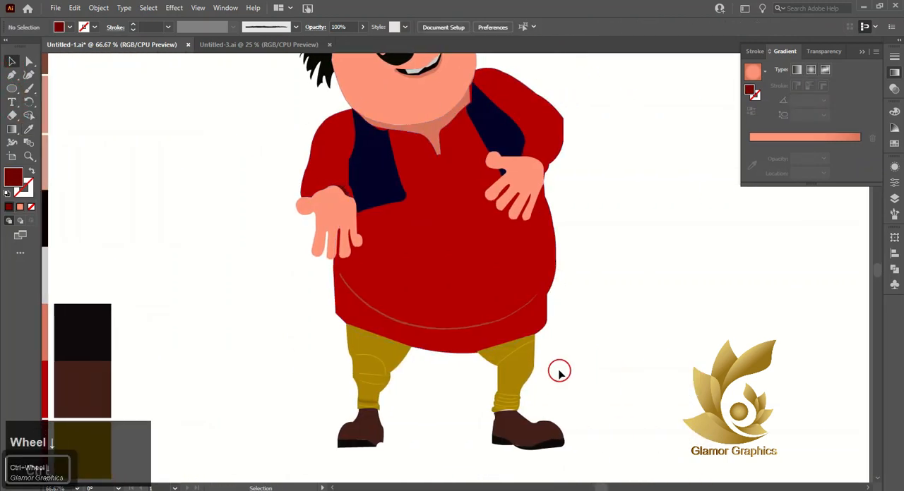
scroll(508, 416, up, 6)
click(474, 384)
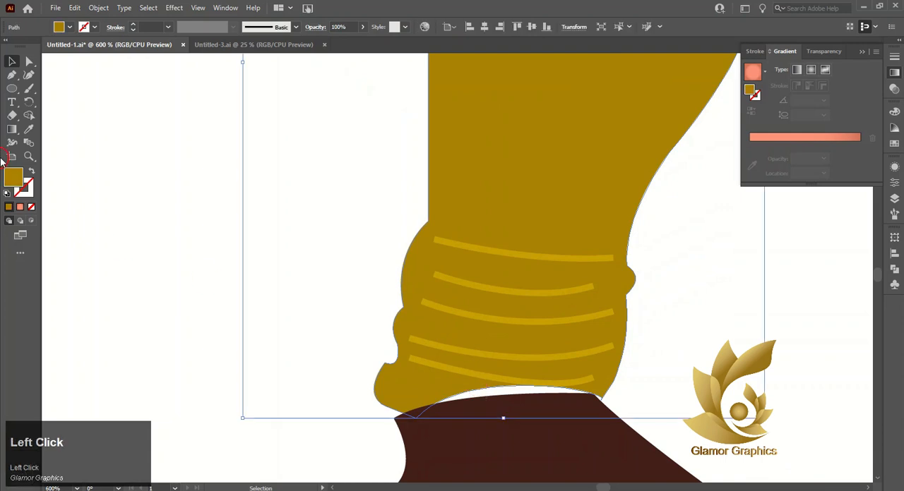
click(28, 59)
click(415, 422)
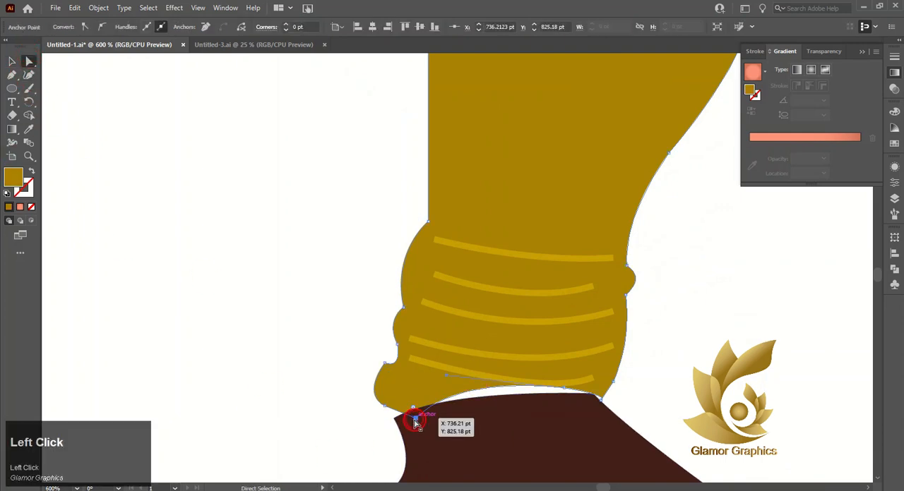
drag(448, 373, 565, 394)
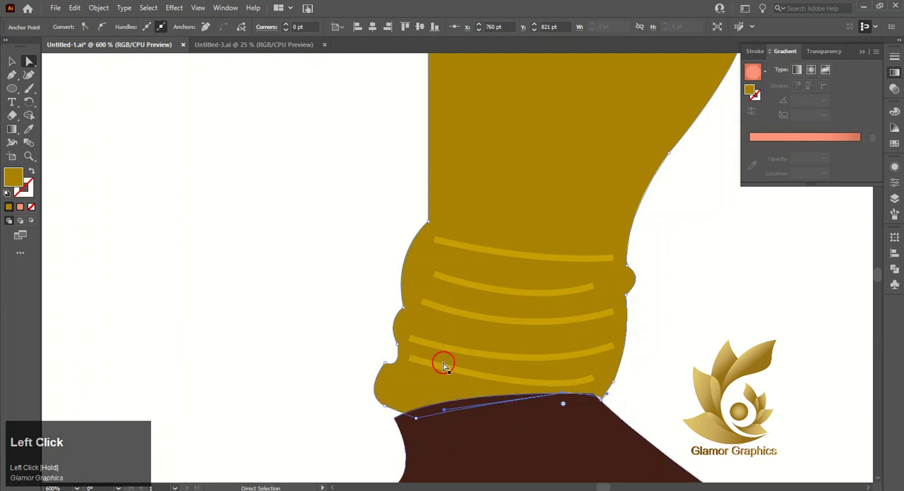
click(11, 63)
click(339, 353)
Step: Delete all the colour palette swatches beside the character from the artboard
scroll(340, 355, down, 3)
scroll(340, 354, down, 3)
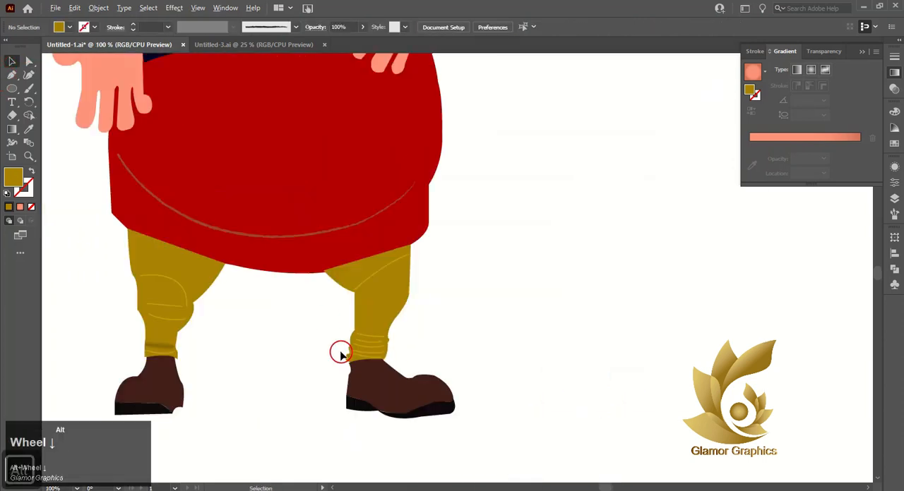
scroll(307, 306, left, 2)
scroll(359, 299, up, 2)
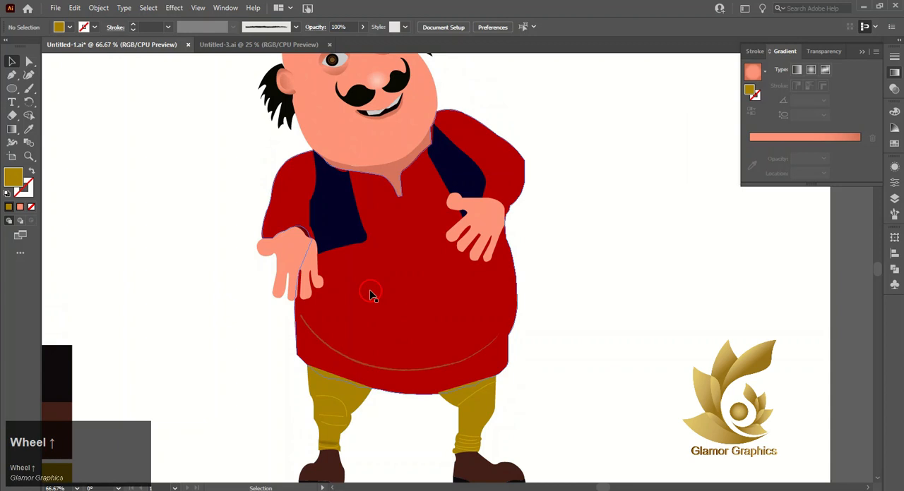
scroll(372, 295, up, 3)
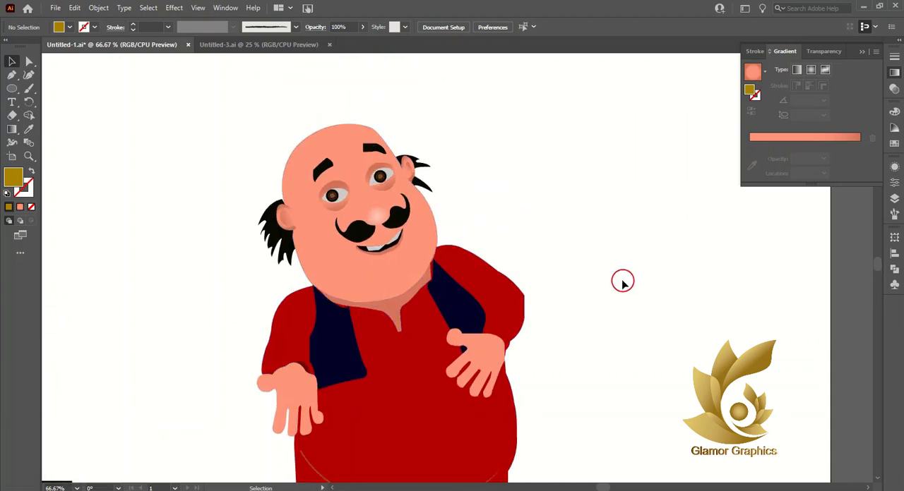
scroll(622, 281, down, 2)
scroll(620, 282, down, 3)
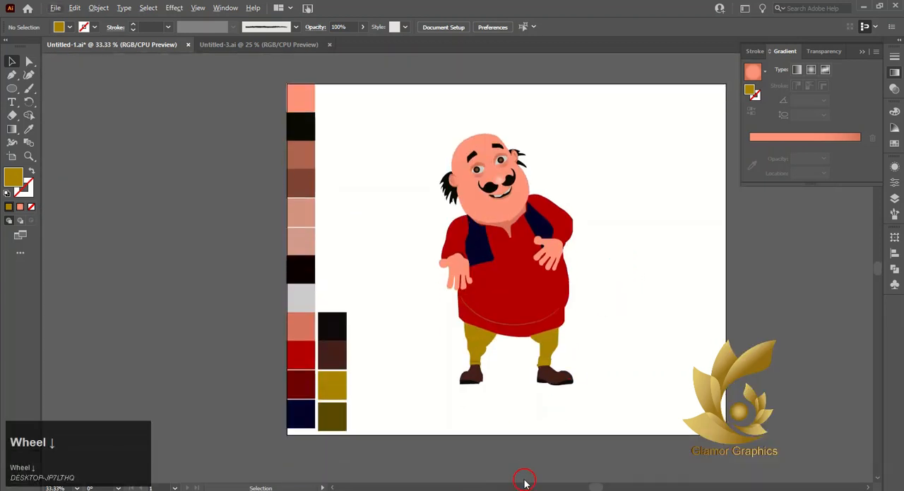
click(461, 391)
drag(248, 67, 332, 409)
key(Delete)
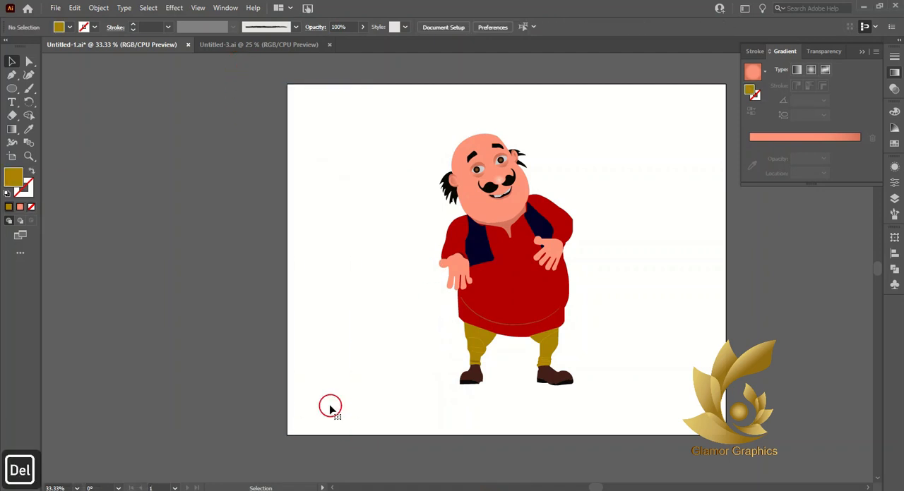
Step: Draw a rectangle covering the whole artboard as a background and fill it with pure red
click(31, 206)
right_click(12, 88)
click(49, 88)
drag(287, 82, 725, 436)
click(11, 64)
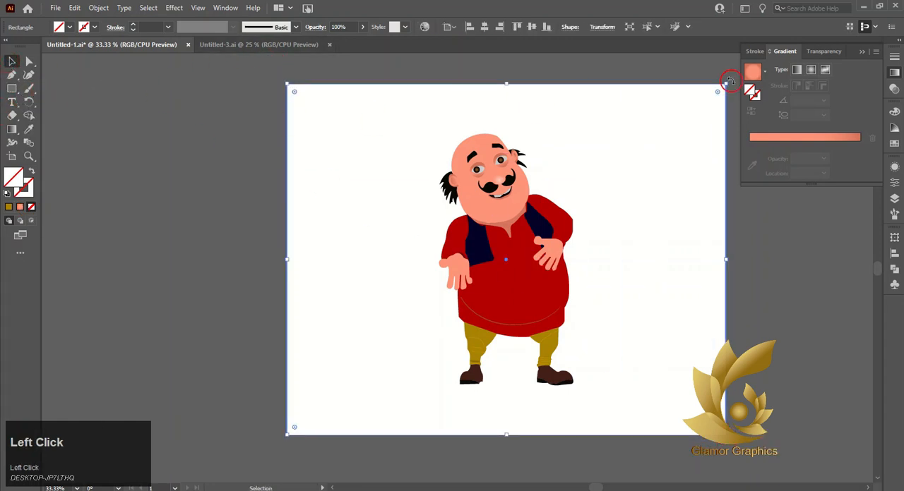
click(862, 51)
click(894, 144)
click(809, 174)
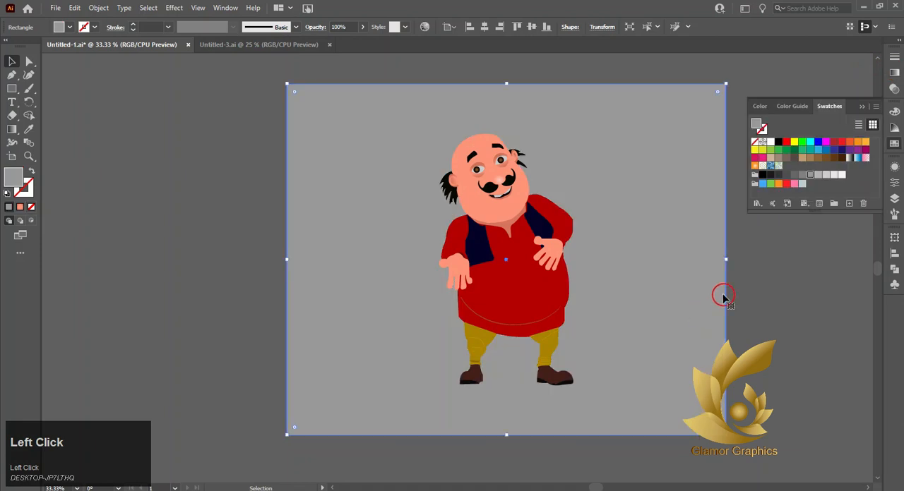
click(785, 142)
click(795, 269)
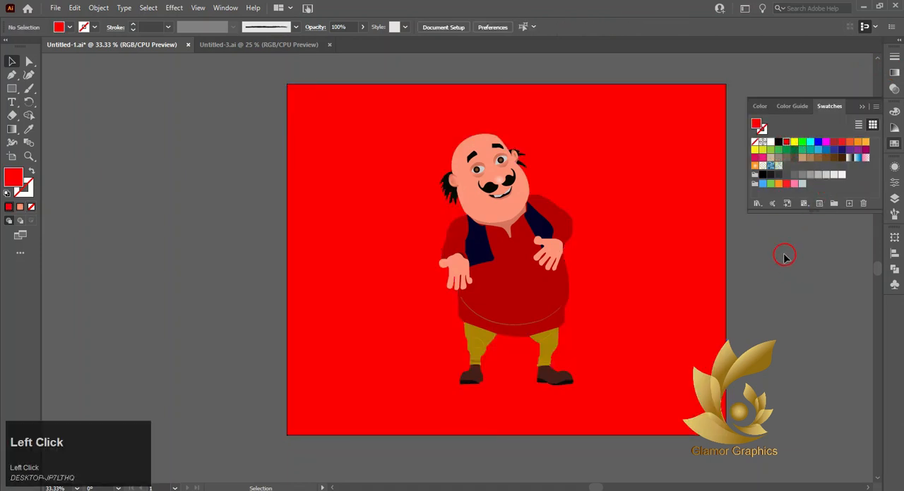
Step: Try to lower the red fill's saturation to 60%
click(759, 106)
drag(834, 147, 823, 150)
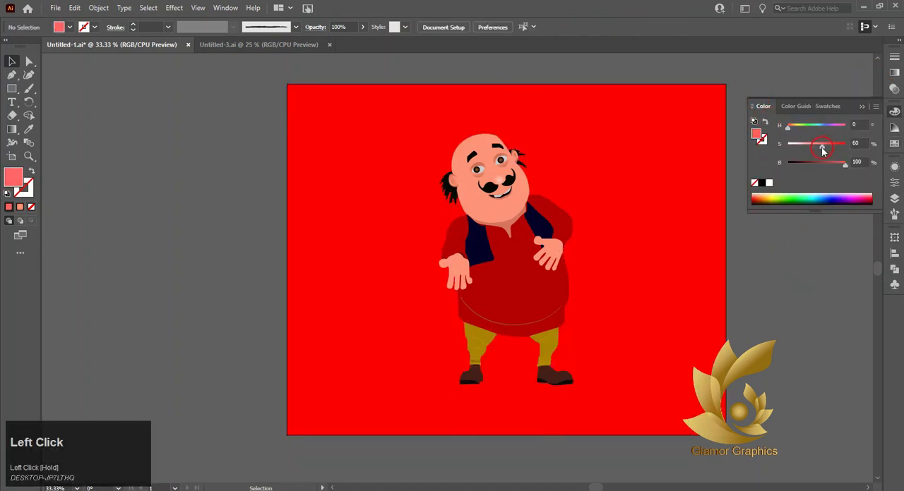
Step: Apply the radial gradient to the background rectangle and set its outer colour stop to red
click(695, 152)
click(894, 75)
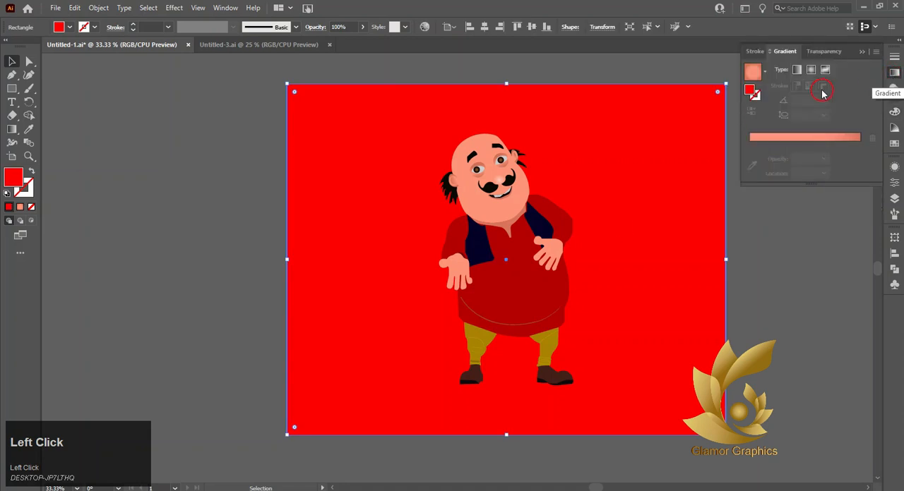
click(773, 135)
double_click(859, 158)
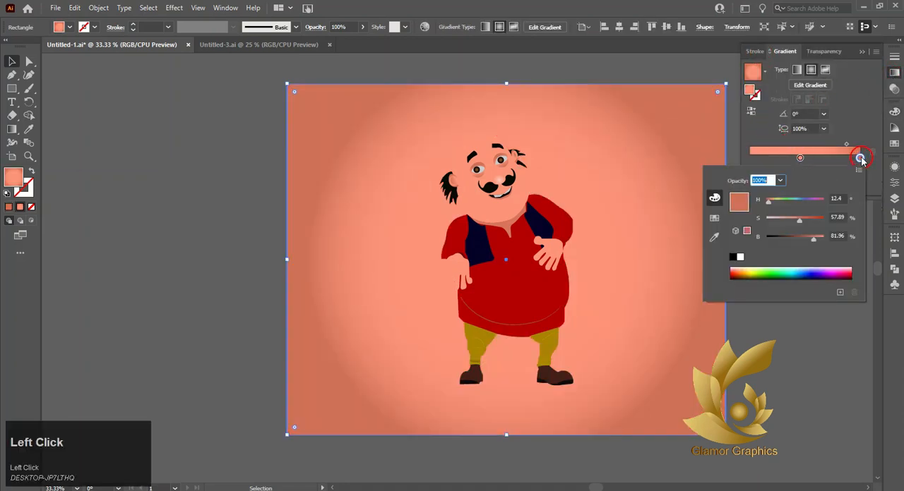
click(713, 218)
click(744, 197)
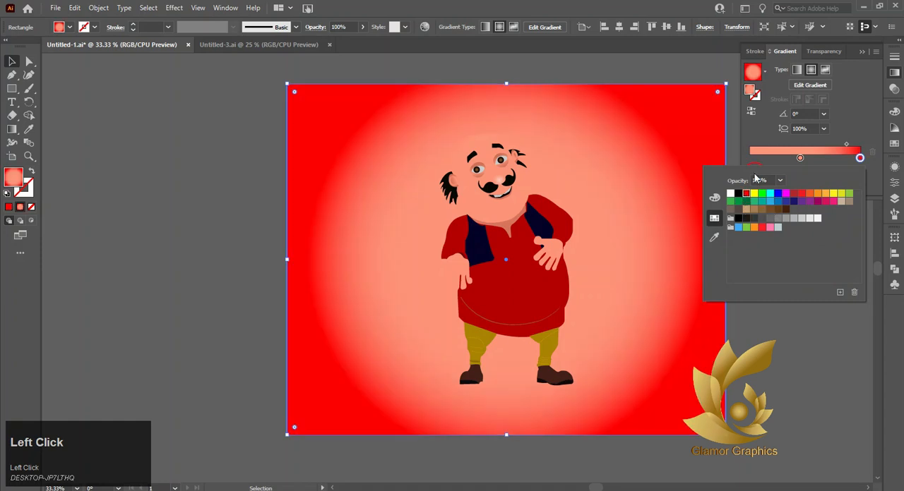
Step: Change the background gradient's inner colour stop to white by reducing a red swatch's saturation to zero
click(799, 157)
double_click(800, 157)
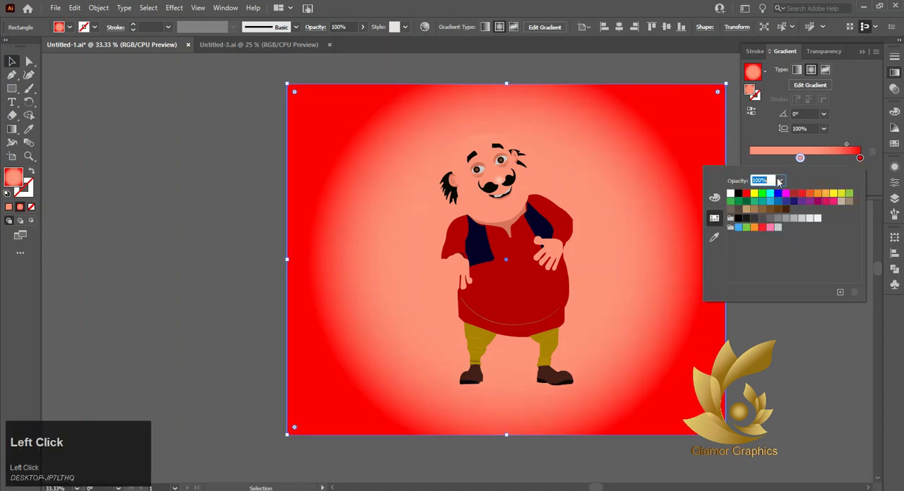
click(746, 197)
click(713, 199)
drag(806, 218, 766, 218)
click(793, 376)
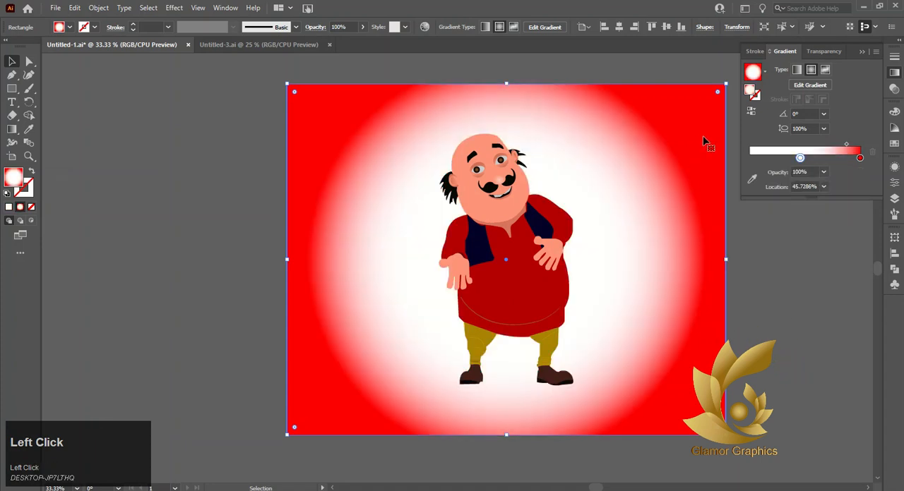
Step: Tighten the background's white glow by moving the gradient's red stop to about 82.7% and its midpoint to about 60.5%
drag(846, 144, 824, 147)
click(834, 145)
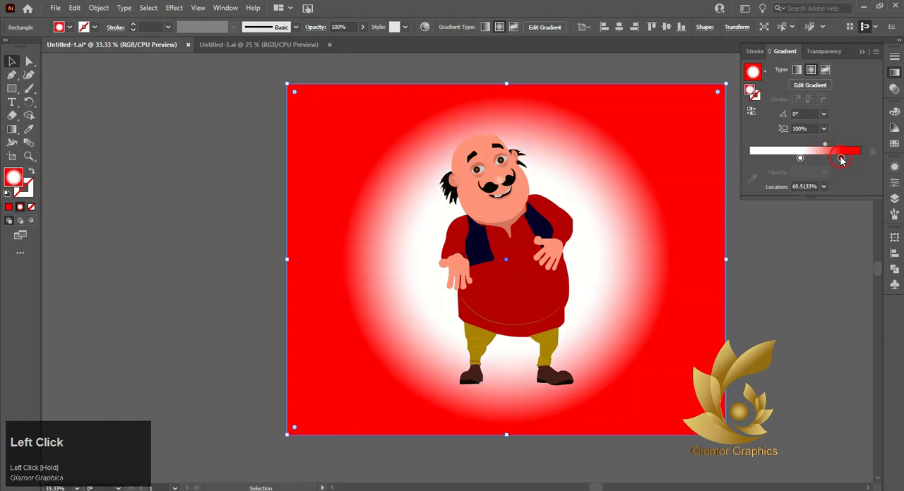
click(834, 203)
click(843, 146)
drag(844, 146, 849, 145)
key(ctrl+z)
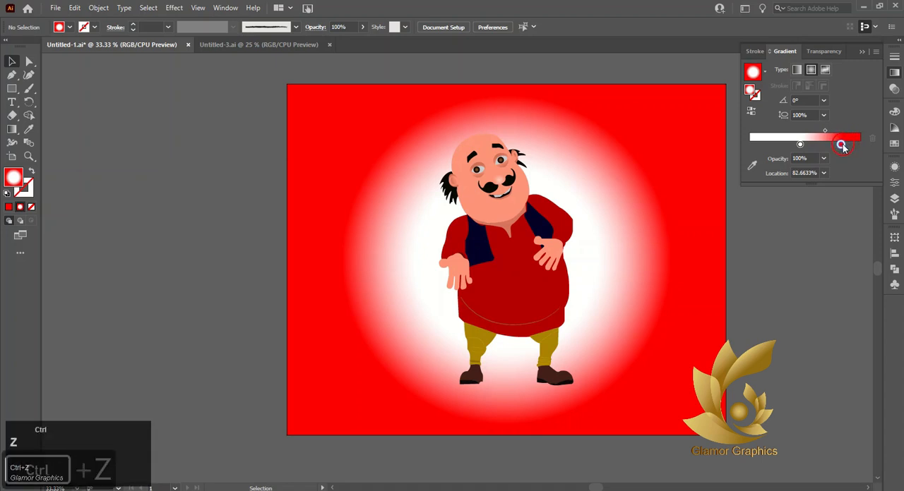
key(ctrl+z)
Step: Try to add a gradient stop at about 87% near the red end and darken it to about 58% brightness
click(774, 245)
click(847, 146)
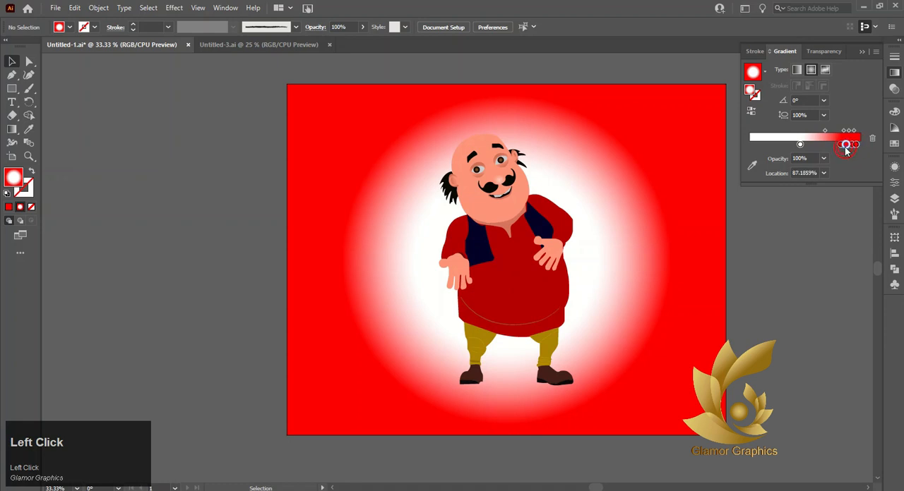
double_click(846, 146)
click(802, 224)
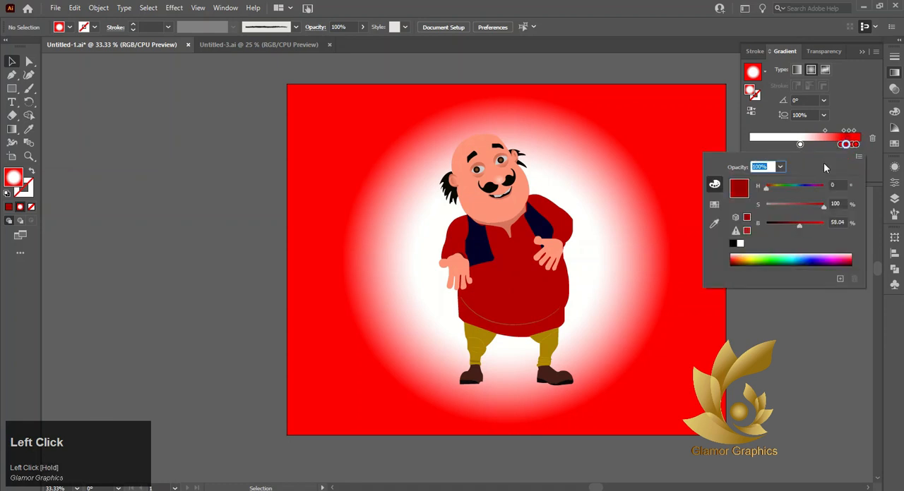
click(711, 138)
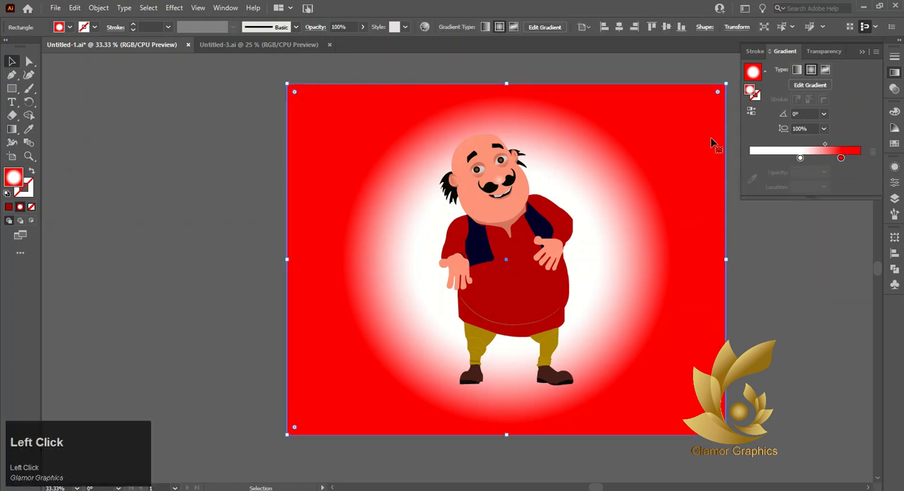
Step: Add two gradient stops beyond the background's red stop, one at about 87.7%, and darken the innermost red stop to about 90% brightness
click(847, 159)
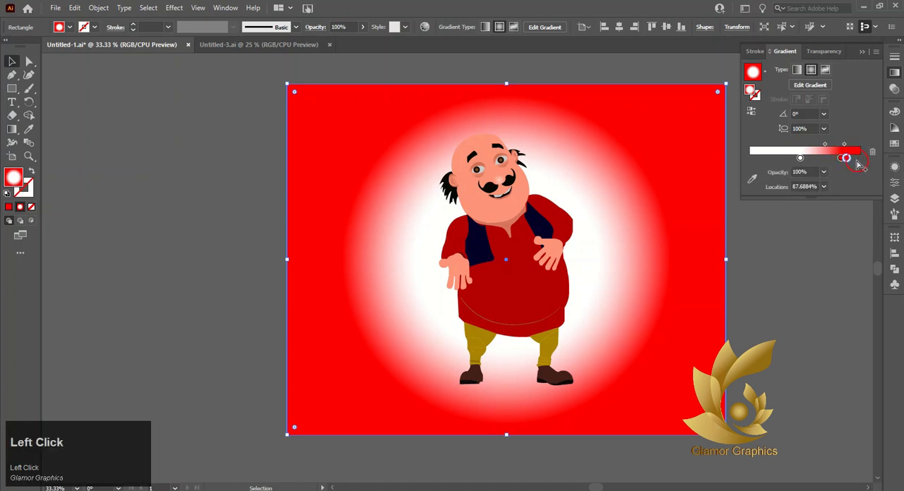
double_click(845, 159)
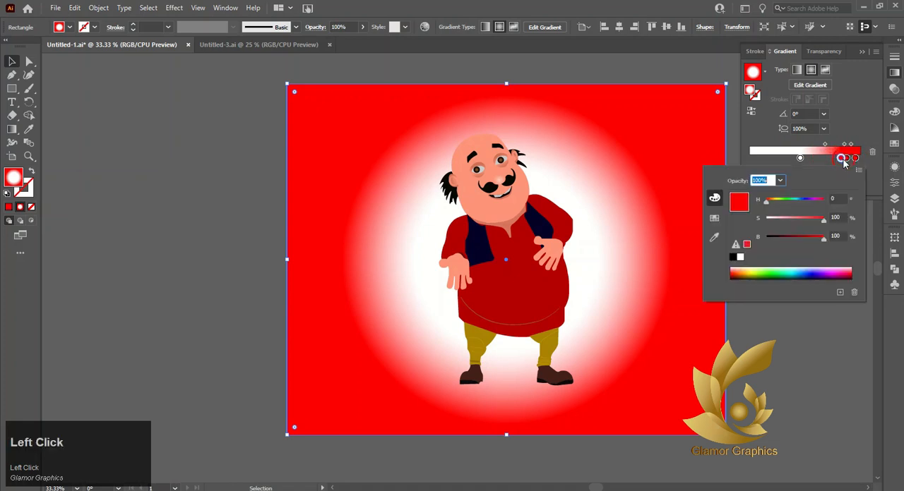
click(813, 218)
drag(813, 219, 827, 221)
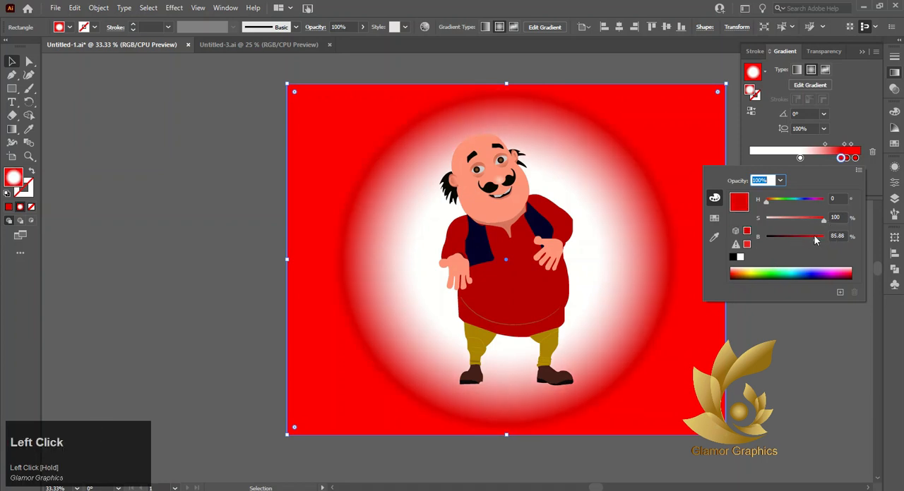
key(ctrl+z)
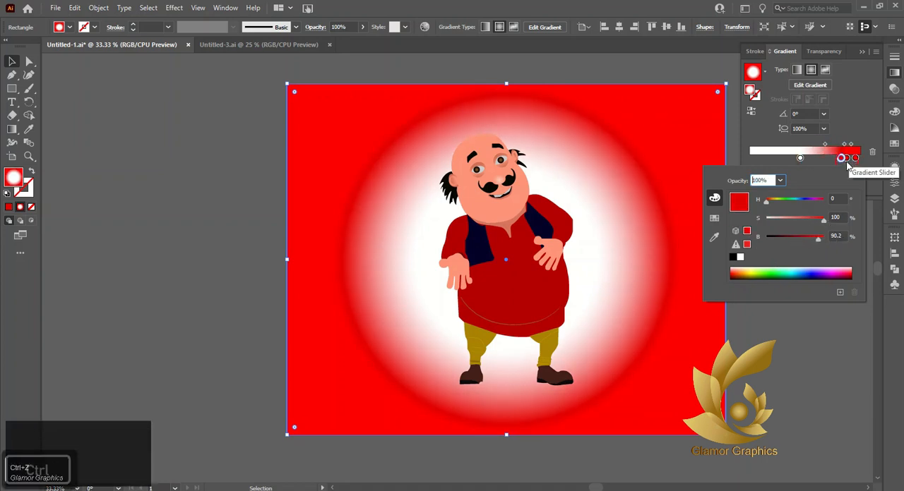
Step: Set the middle red stop's brightness to about 62% and the outermost red stop's saturation to about 81%
click(848, 161)
double_click(849, 160)
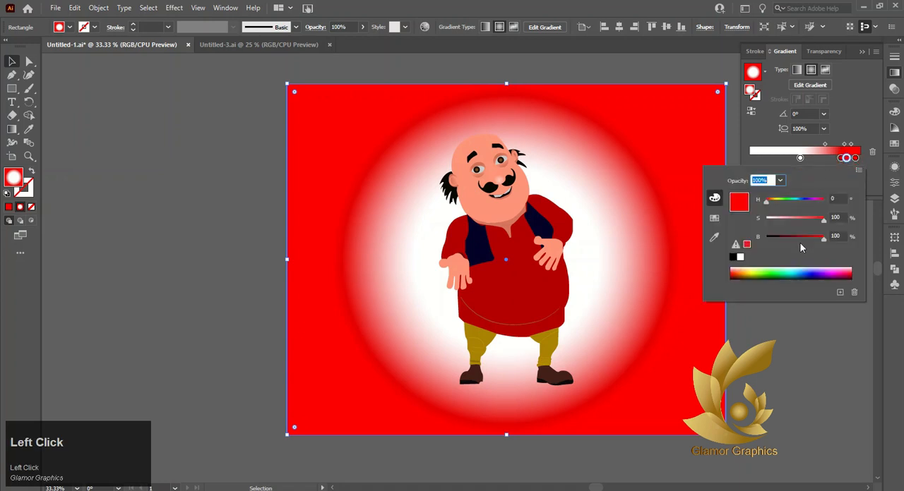
click(800, 239)
double_click(855, 159)
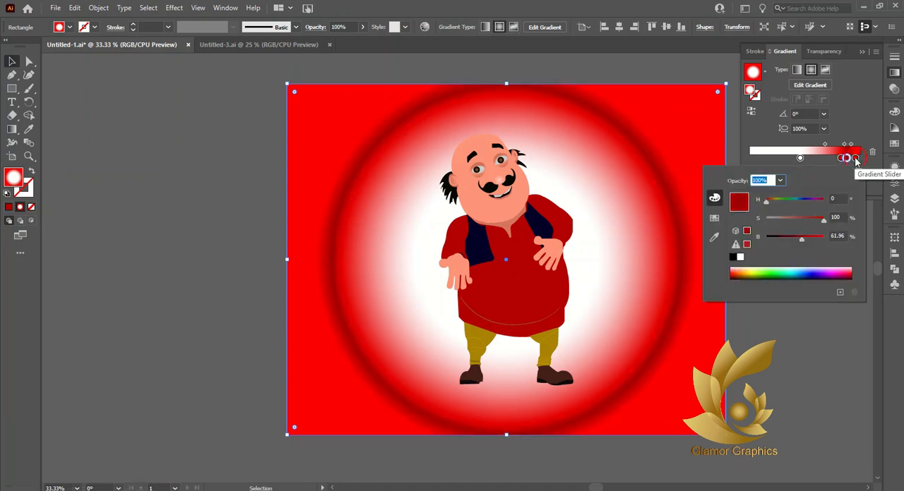
click(813, 220)
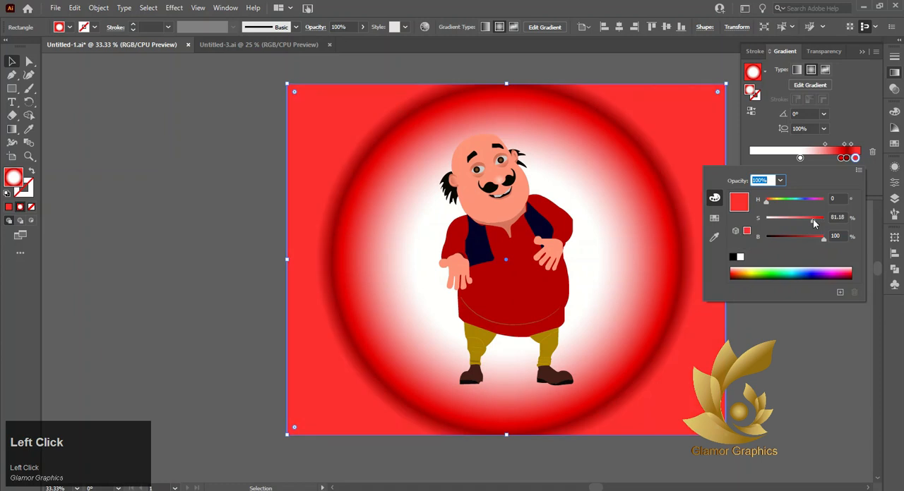
Step: Add an outer gradient stop at about 98.2%, make it white by setting its saturation to 0%, and deselect the background
click(853, 159)
drag(855, 158, 860, 161)
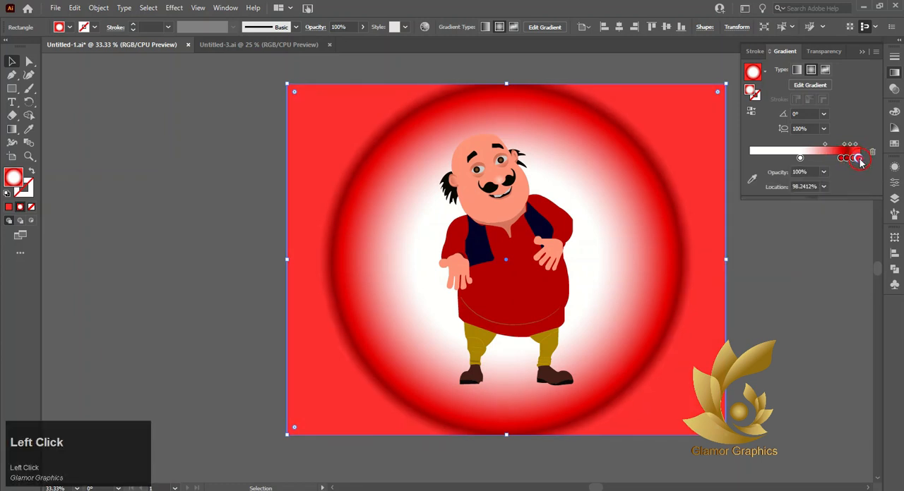
double_click(860, 160)
drag(818, 223, 754, 234)
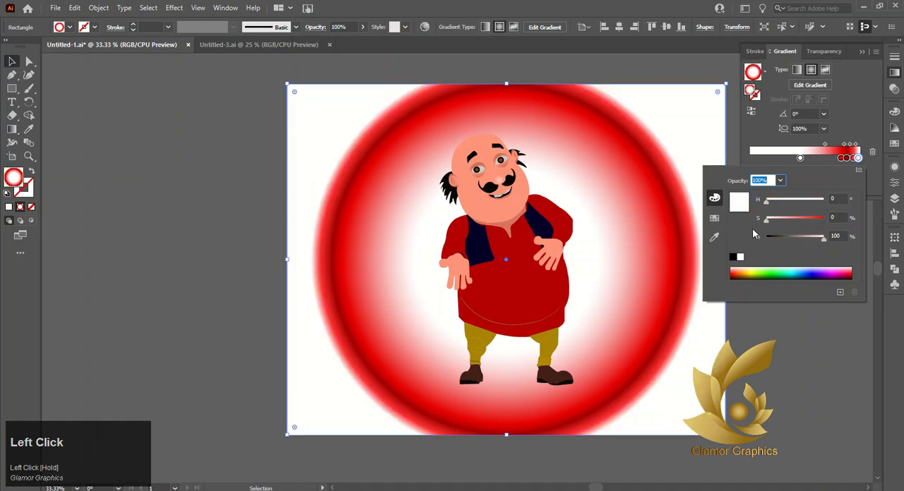
click(8, 61)
click(97, 125)
scroll(480, 159, up, 1)
scroll(478, 159, down, 1)
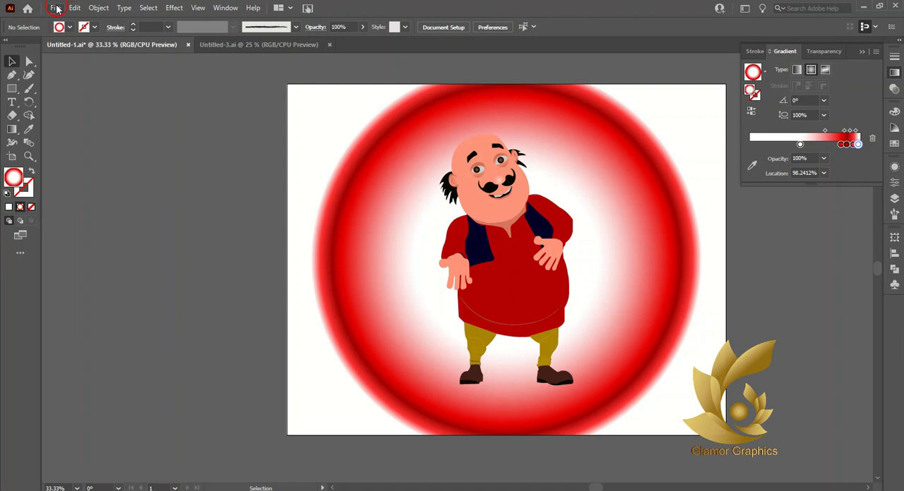